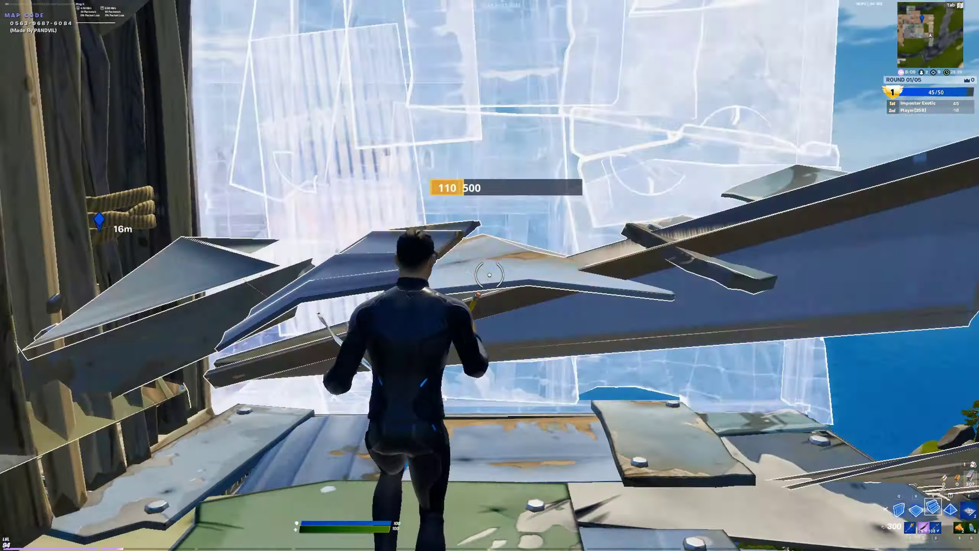
key(g)
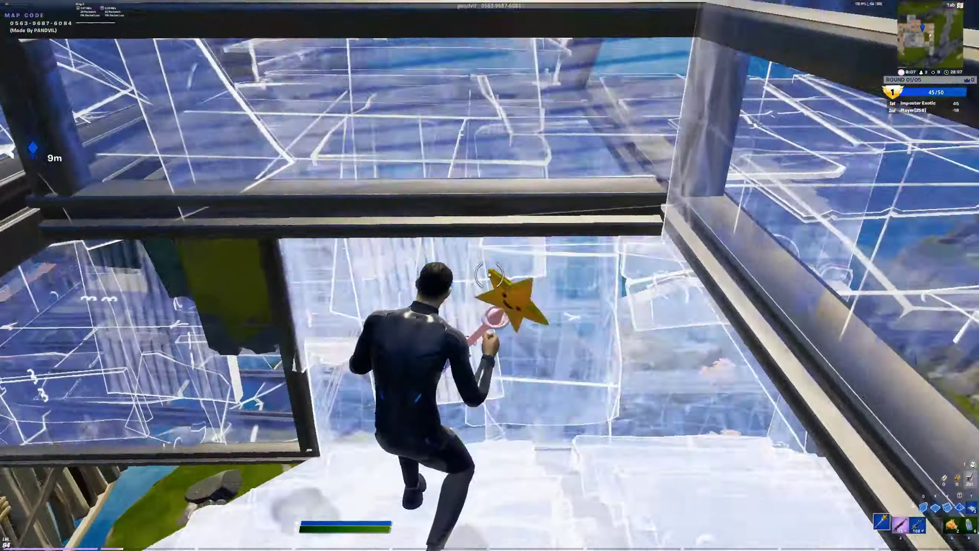
key(2)
key(g)
click(489, 275)
key(g)
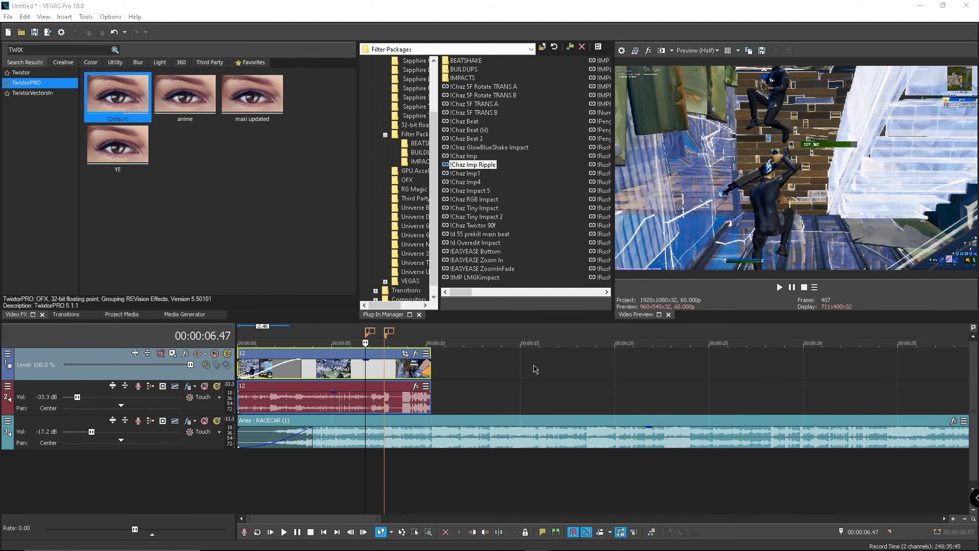
Play the gameplay clip with its music from about 00:00:03.16 to review the footage.
scroll(393, 375, up, 3)
scroll(467, 361, down, 1)
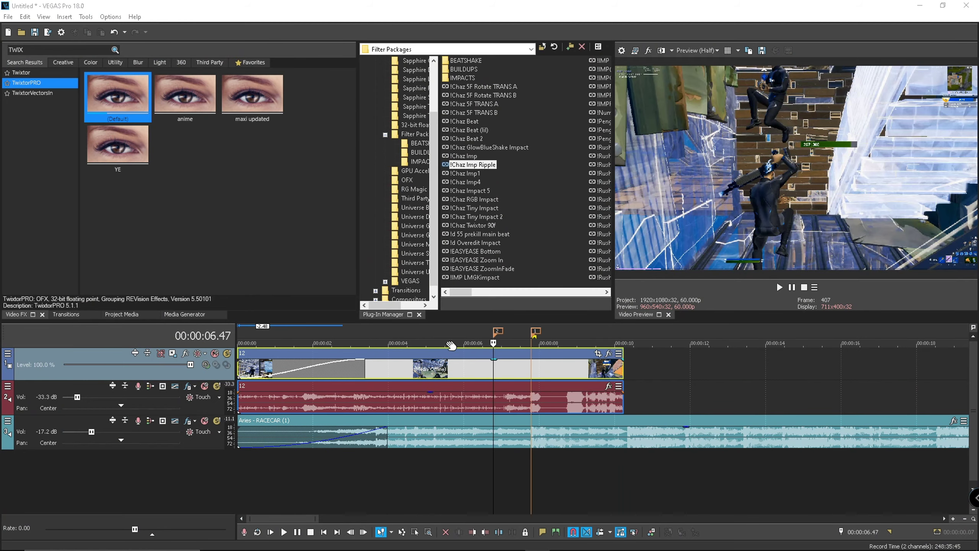
click(361, 331)
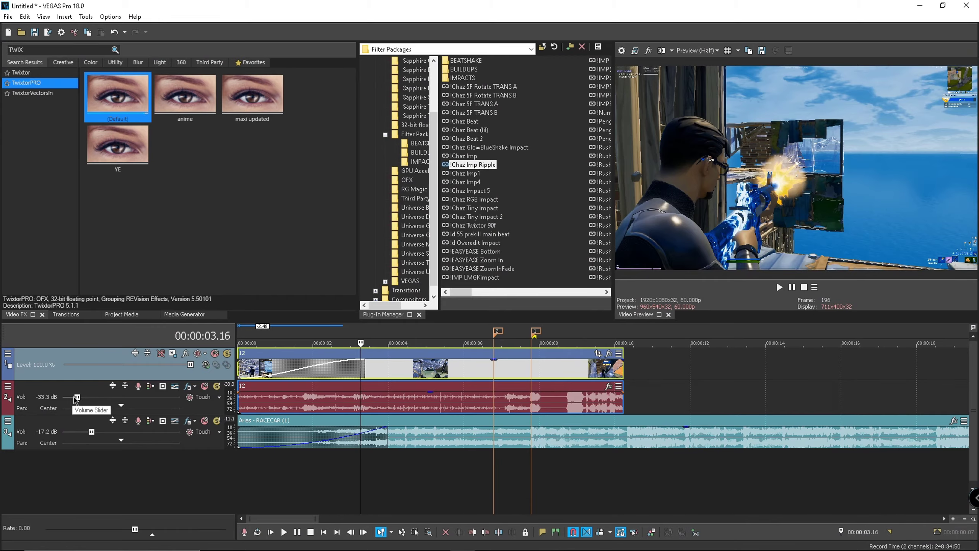
click(779, 287)
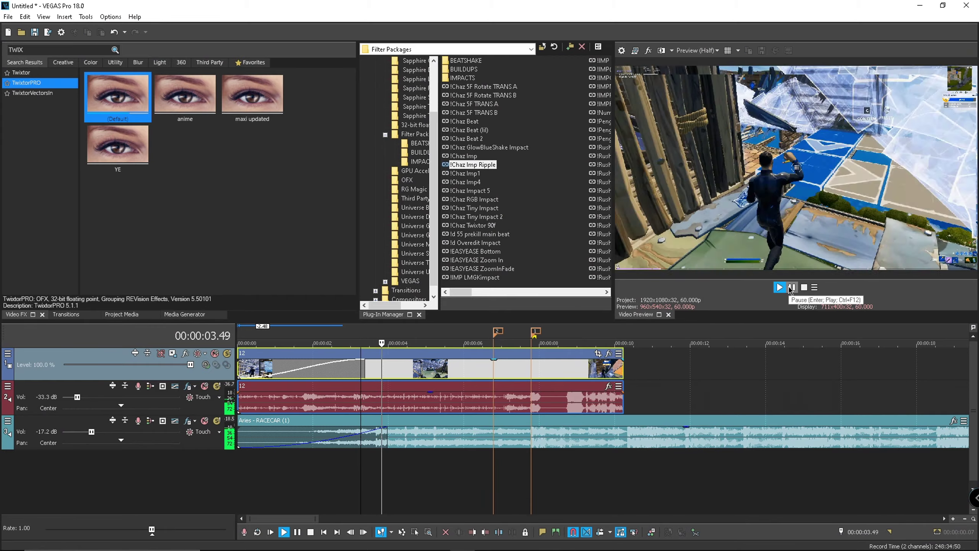
click(793, 286)
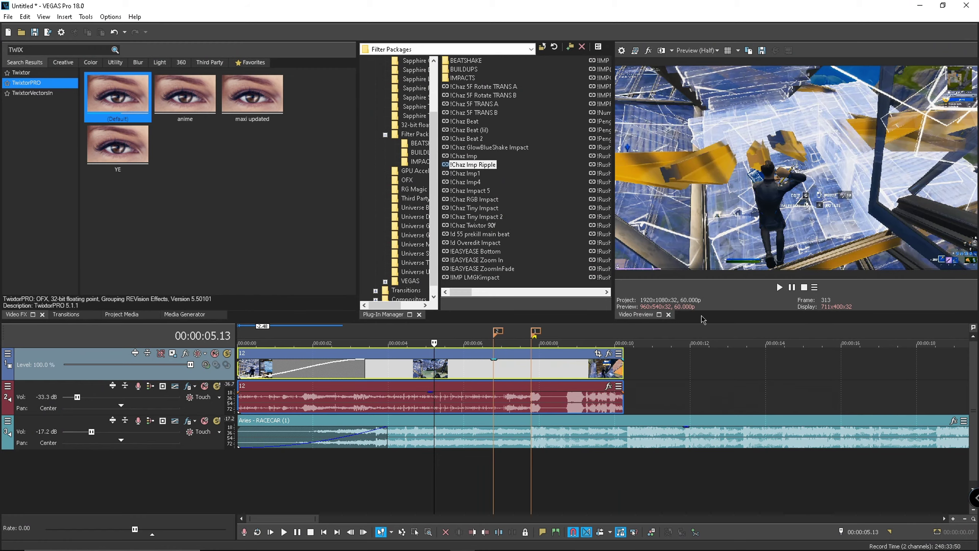
Compare the frame at marker 2 with the frame just before it to check the wall edit.
click(494, 333)
scroll(575, 368, up, 3)
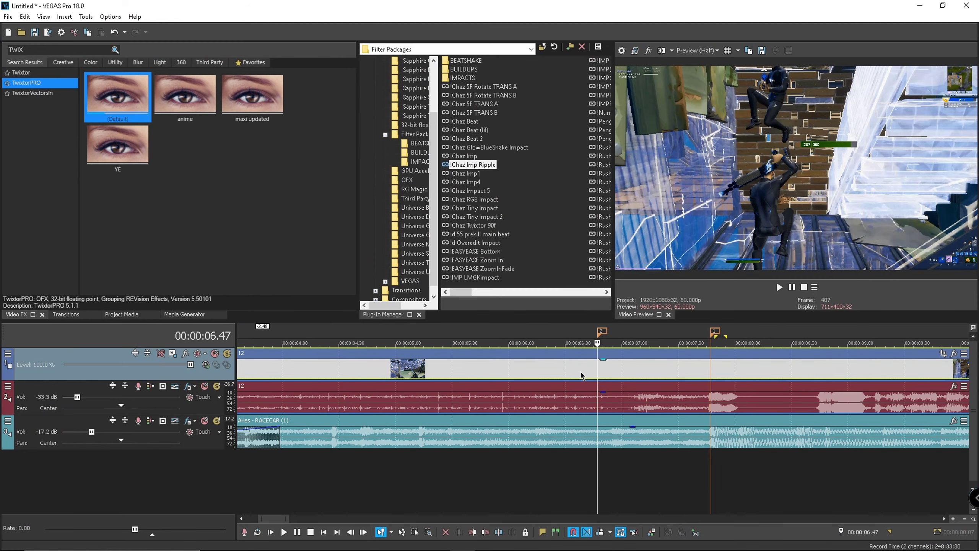
scroll(580, 370, up, 3)
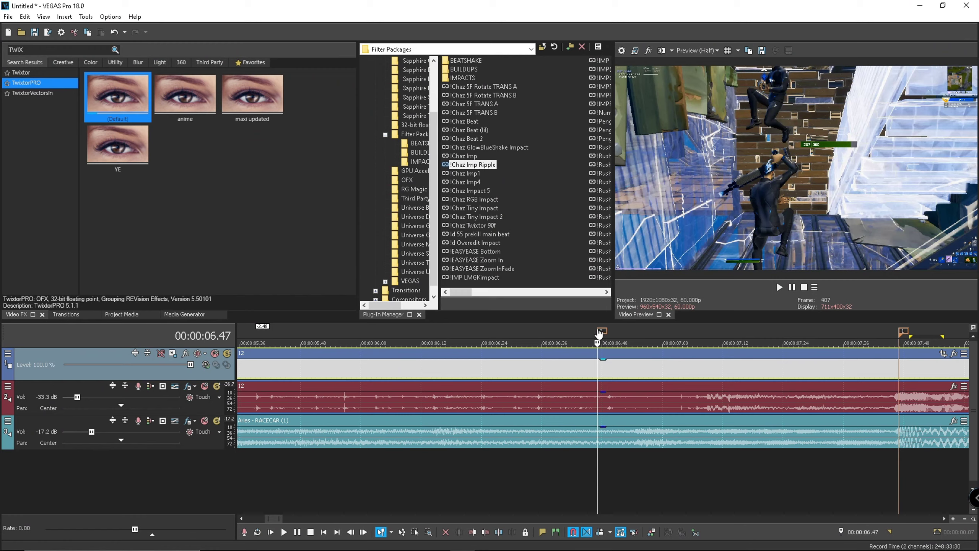
key(Left)
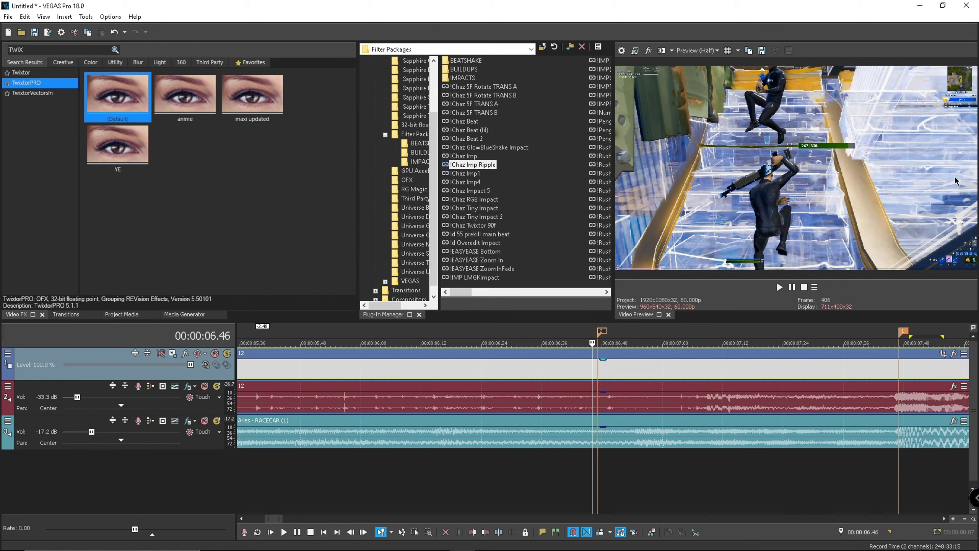
key(Right)
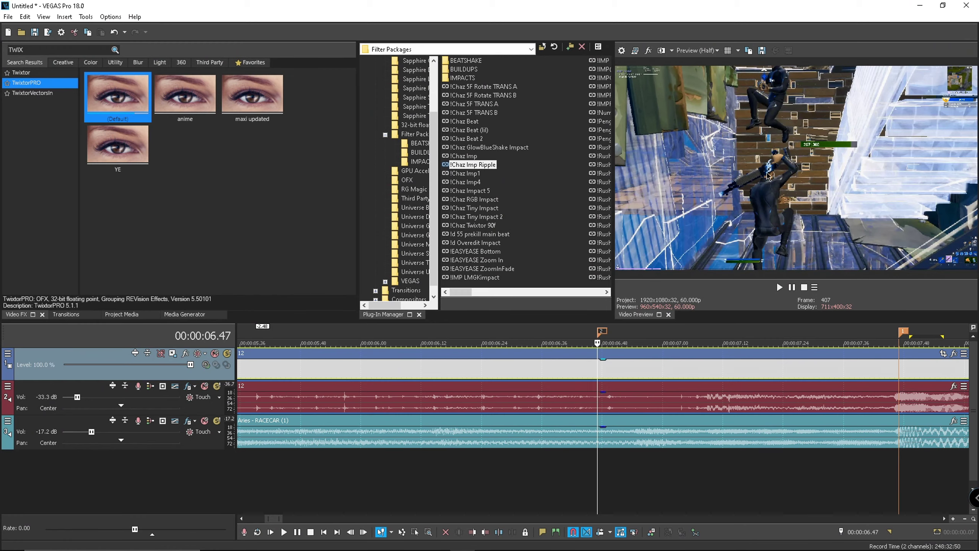
Inspect the elimination frame and audio waveforms around marker 1, playing a short section from just before it.
scroll(604, 372, down, 2)
scroll(604, 372, down, 2)
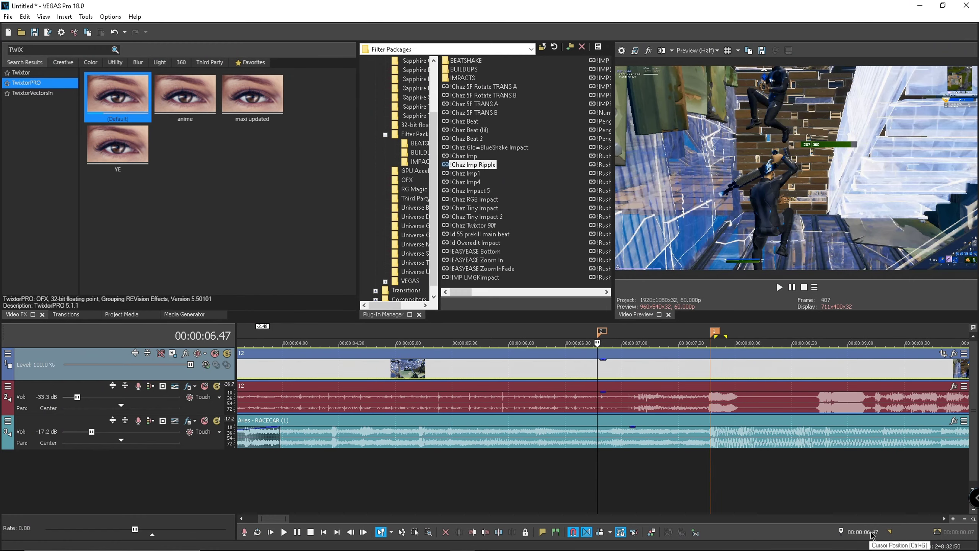
click(714, 333)
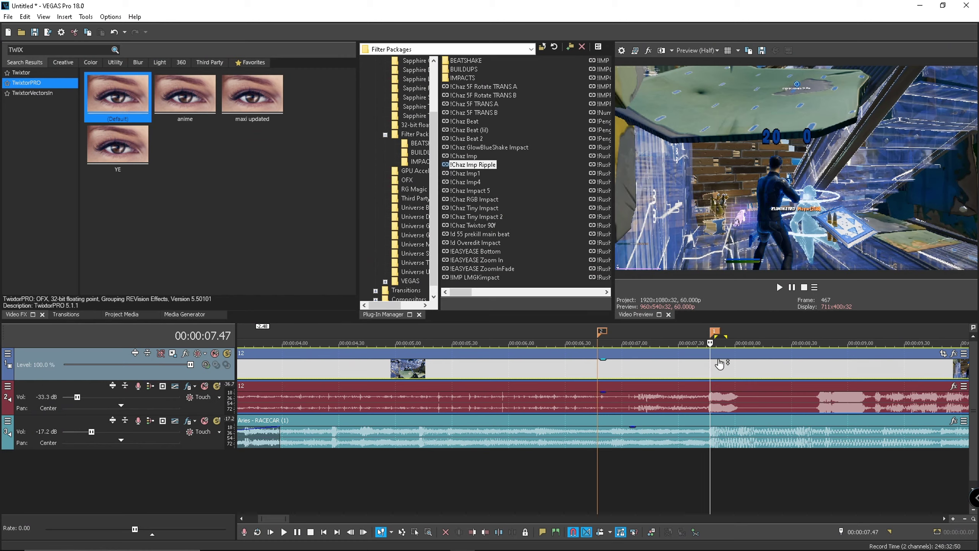
scroll(771, 352, down, 2)
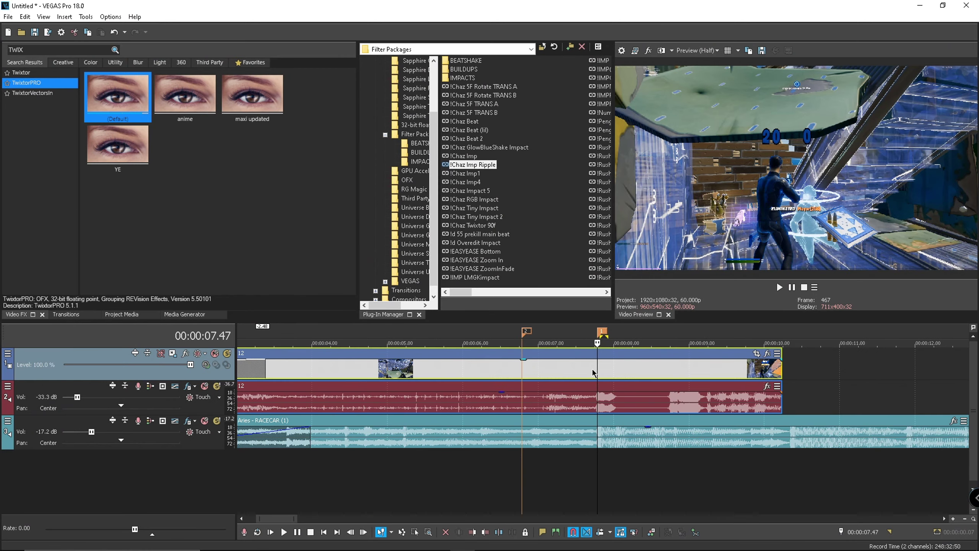
scroll(619, 403, up, 2)
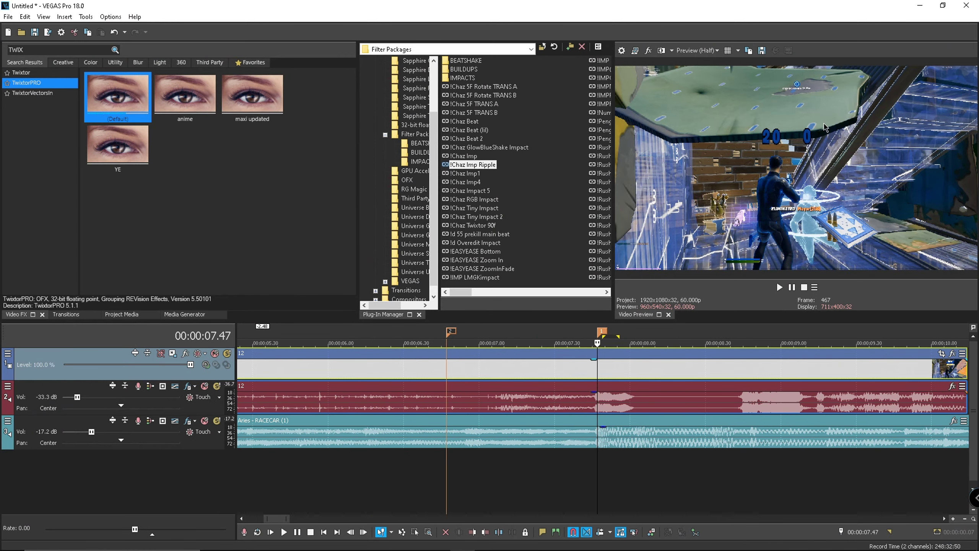
scroll(596, 435, up, 8)
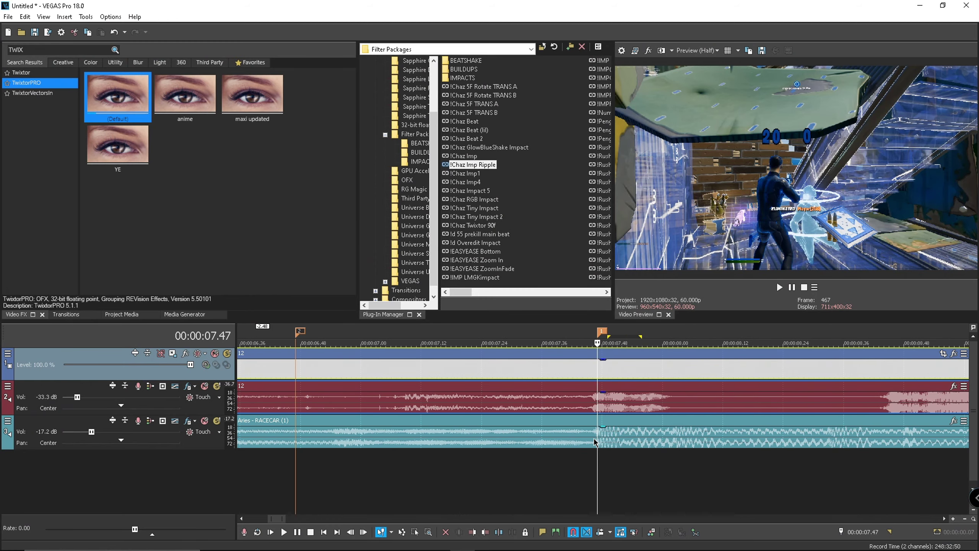
click(517, 333)
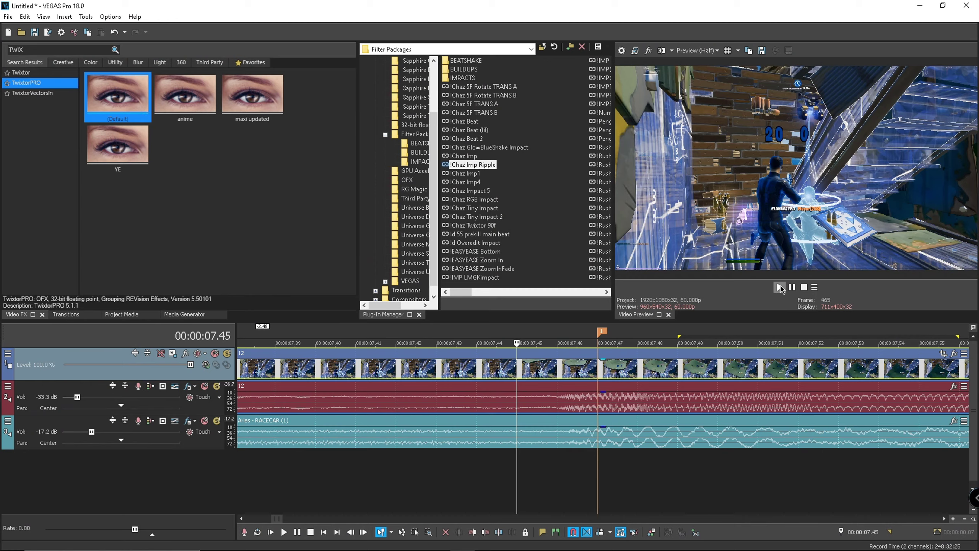
click(780, 287)
click(792, 288)
scroll(532, 377, down, 7)
click(502, 333)
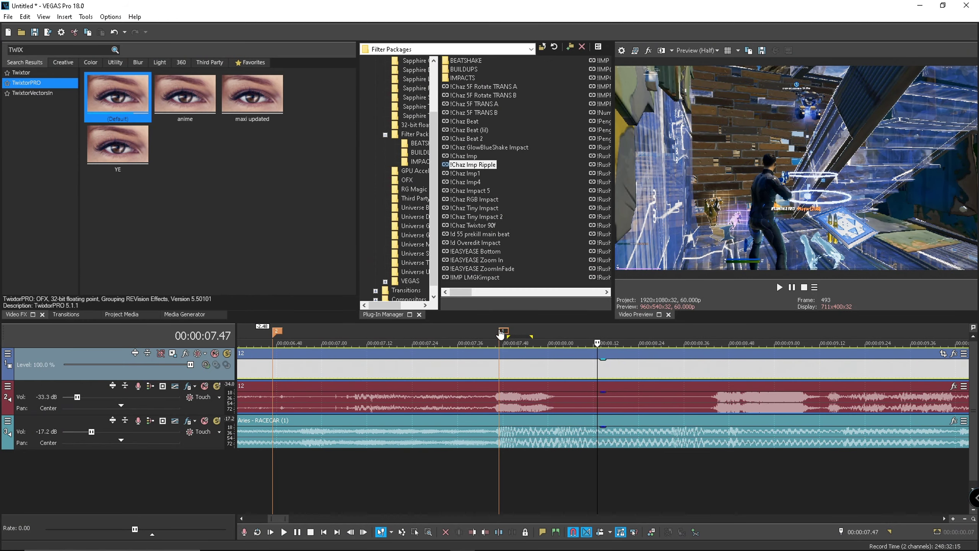
Split the gameplay clip's video and audio at marker 2.
scroll(540, 360, down, 1)
click(450, 332)
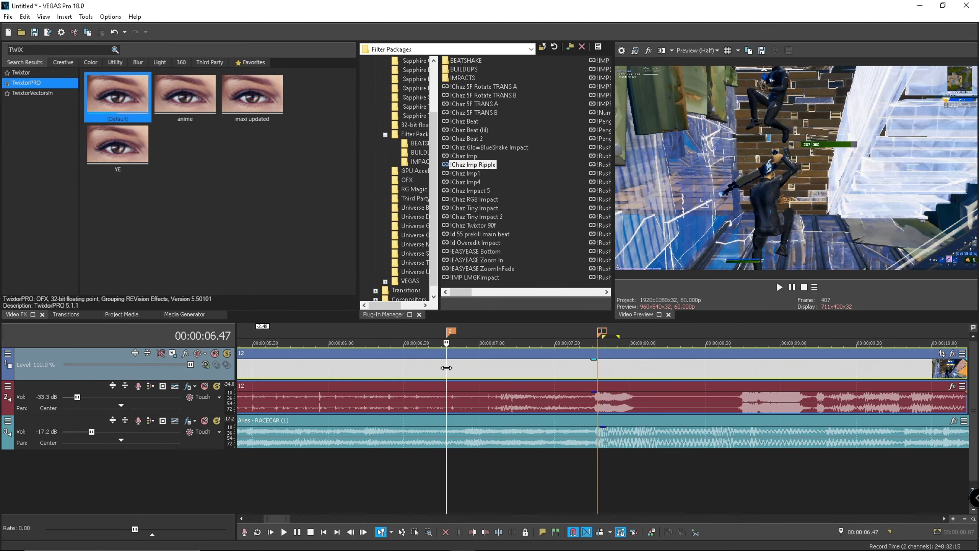
key(s)
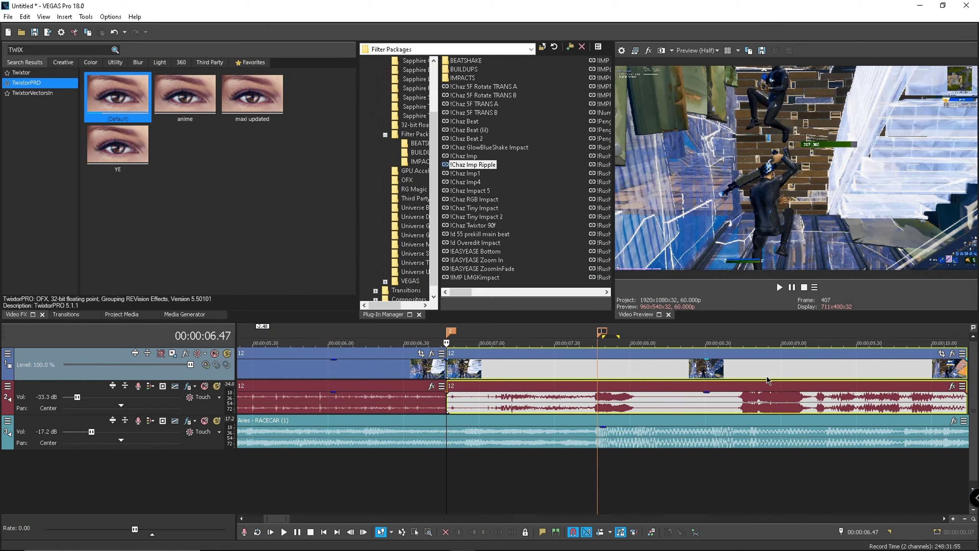
Apply the default TwixtorPRO preset to the video clip after the split and enable keyframe animation for Speed %.
scroll(766, 378, down, 1)
scroll(609, 342, up, 1)
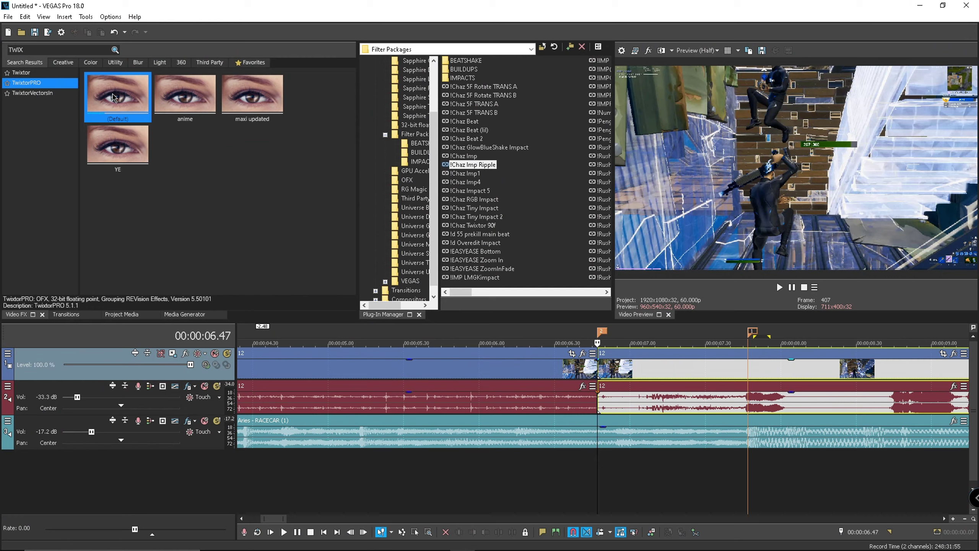
drag(131, 110, 643, 370)
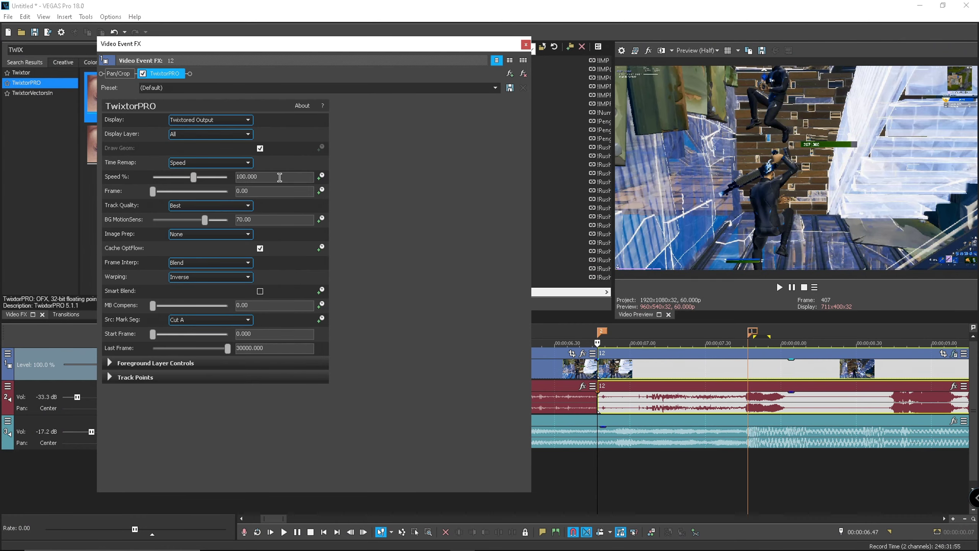
click(321, 177)
Add a TwixtorPRO keyframe at marker 1 and set its Speed % to 280.
click(750, 373)
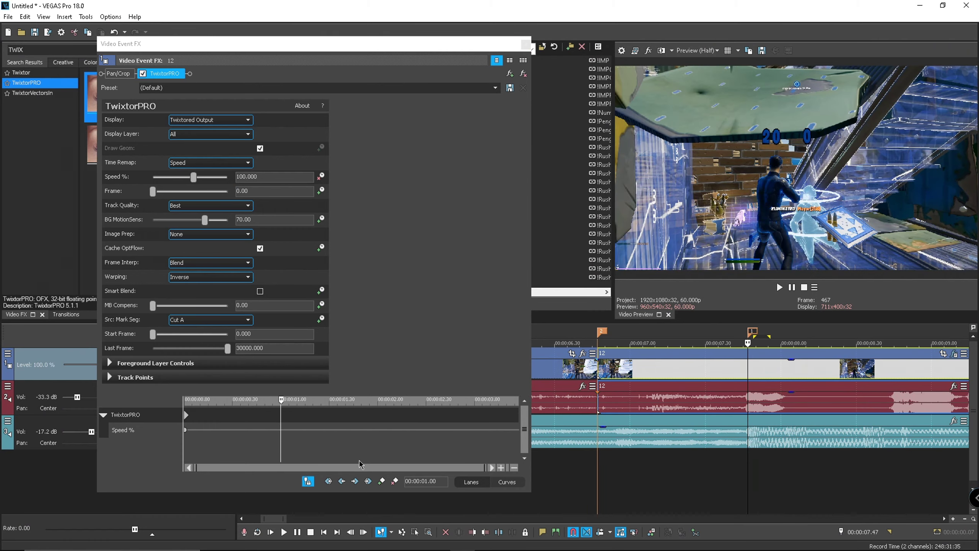
click(382, 482)
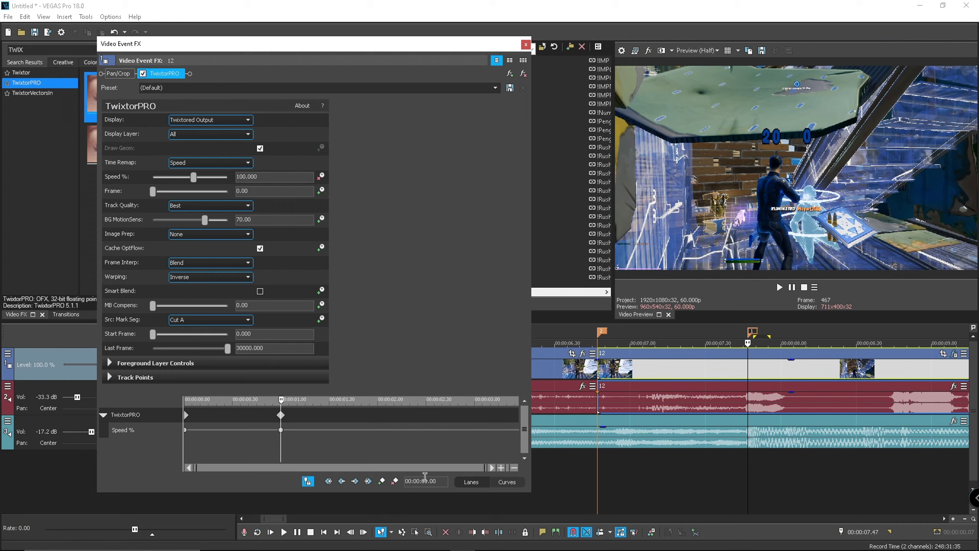
click(283, 429)
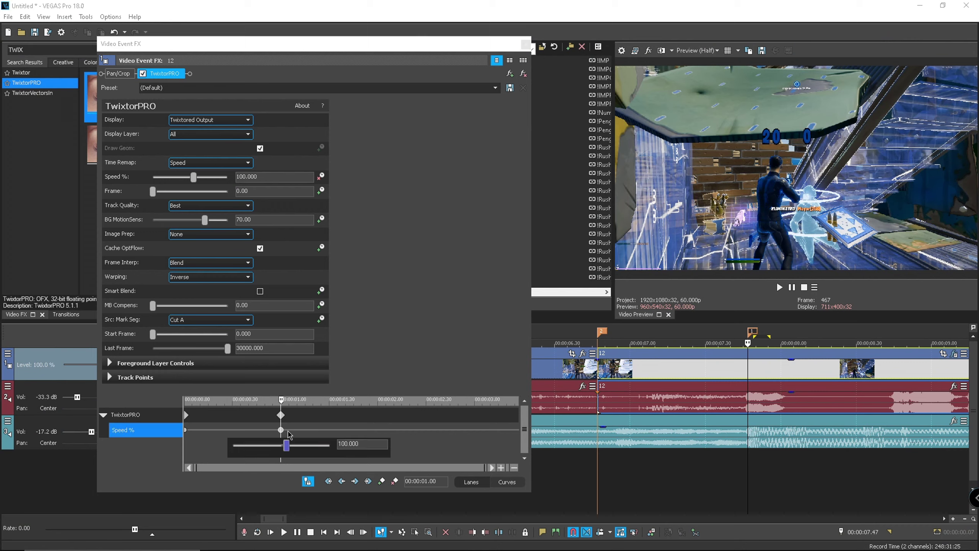
double_click(379, 445)
key(Return)
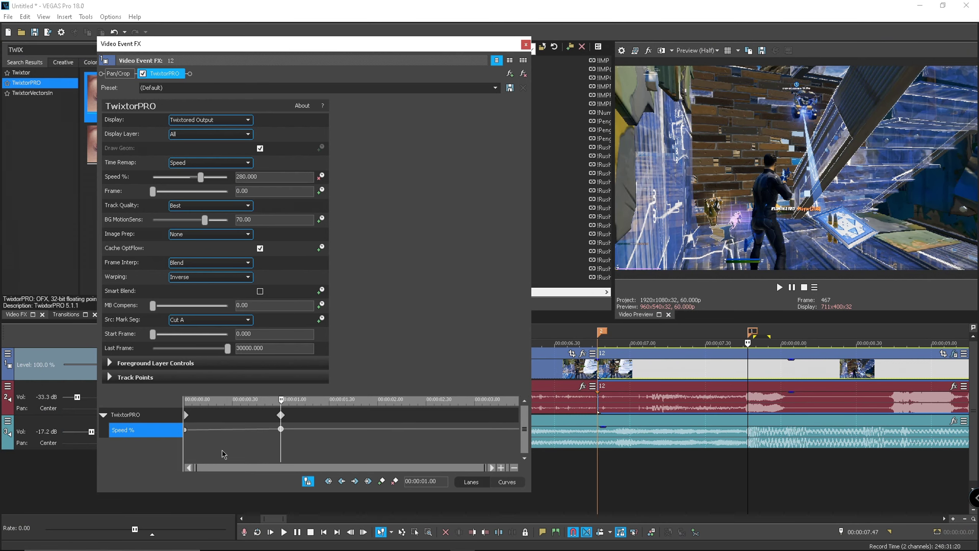
Add a keyframe three frames before the 280 keyframe, set its Speed % to 5 and move it to 00:00:00.55.
click(281, 415)
scroll(366, 465, up, 3)
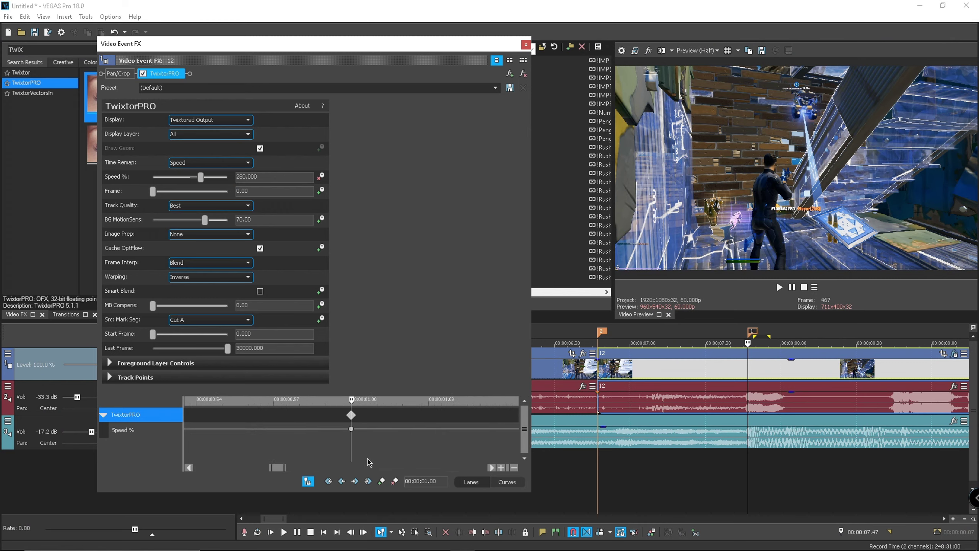
key(Left)
key(Left)
key(Left)
click(381, 481)
drag(274, 429, 274, 431)
double_click(274, 429)
double_click(362, 443)
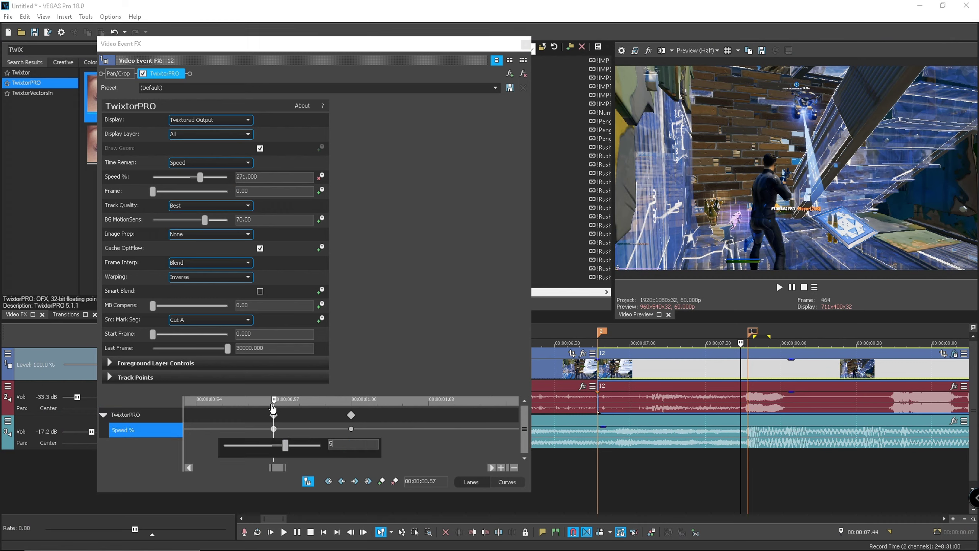
drag(275, 429, 235, 433)
double_click(222, 428)
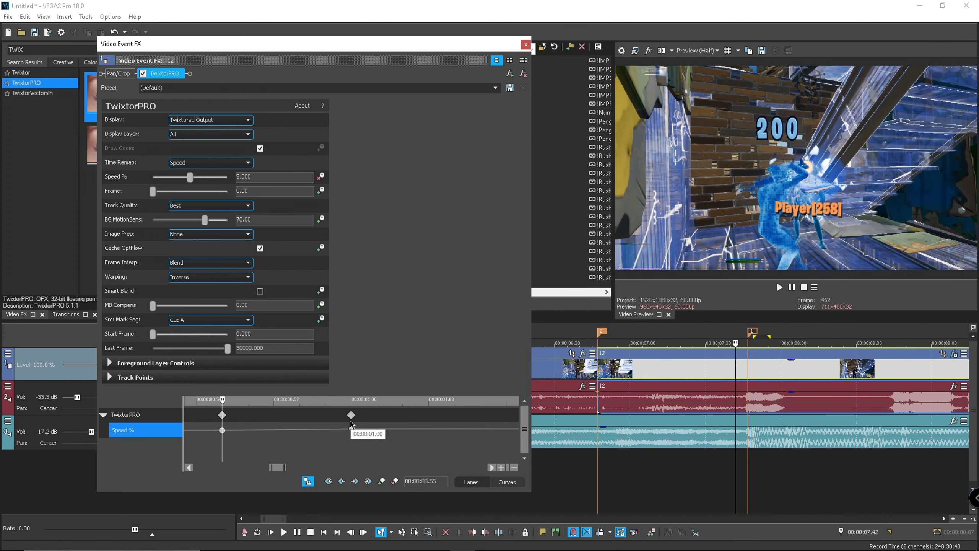
Add a keyframe at 00:00:01.03, three frames after the 280 keyframe, and set its Speed % to 50.
click(351, 429)
scroll(344, 439, down, 5)
key(Right)
key(Right)
key(Right)
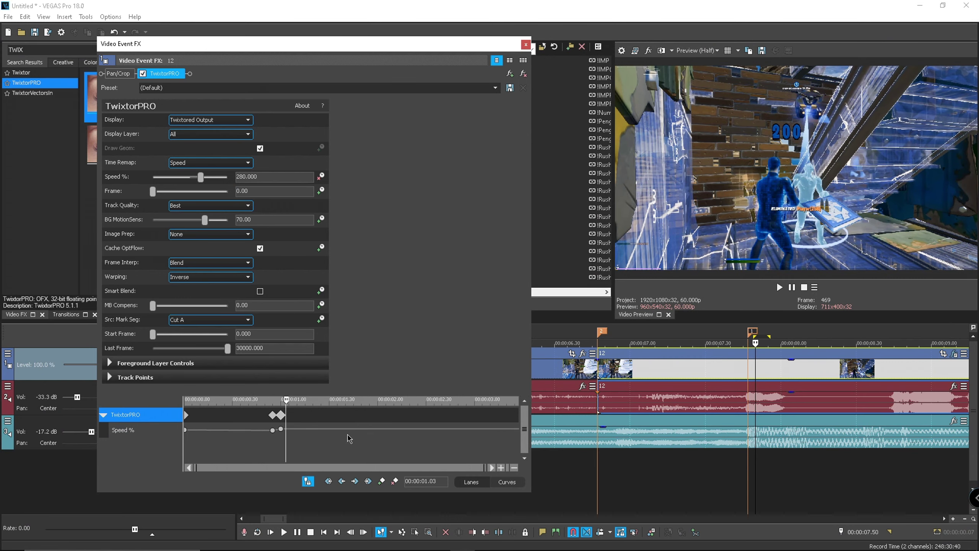
click(368, 481)
scroll(296, 428, up, 4)
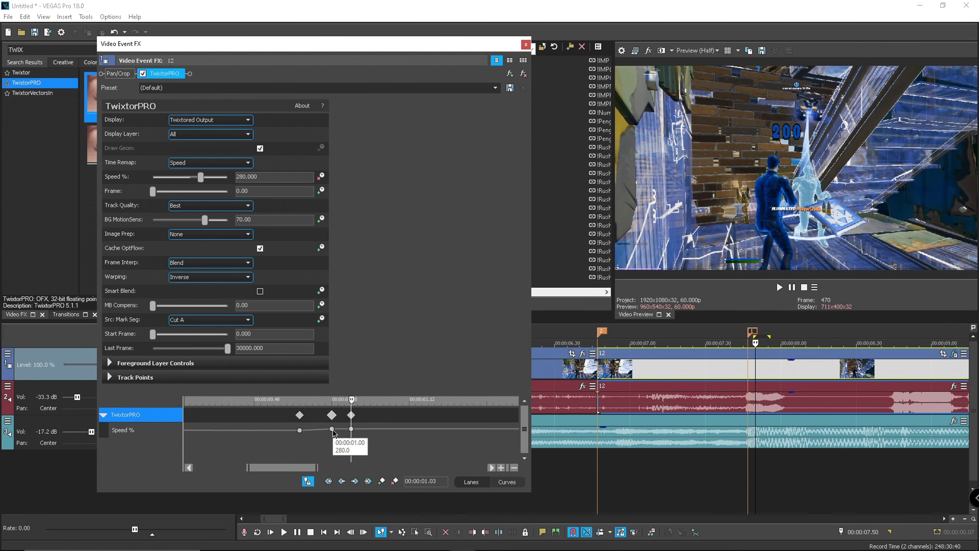
click(332, 429)
double_click(351, 429)
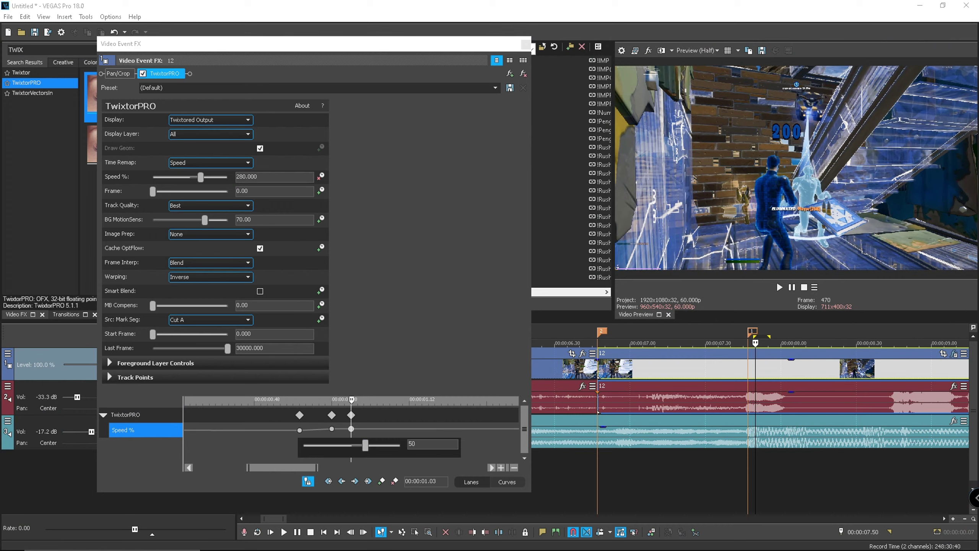
key(Return)
Add a TwixtorPRO keyframe at 00:00:00.40, ahead of the 5 percent speed keyframe.
click(300, 415)
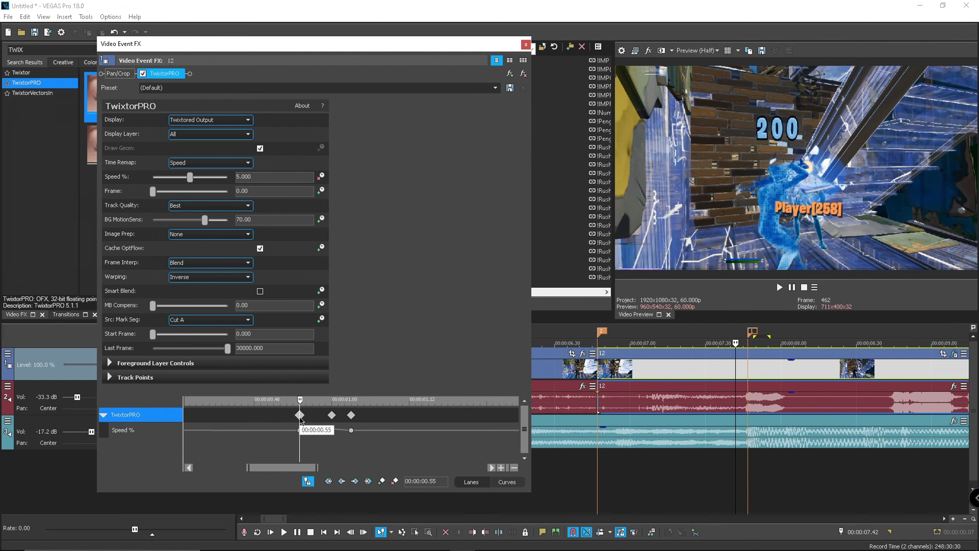
scroll(300, 431, down, 1)
scroll(312, 433, down, 1)
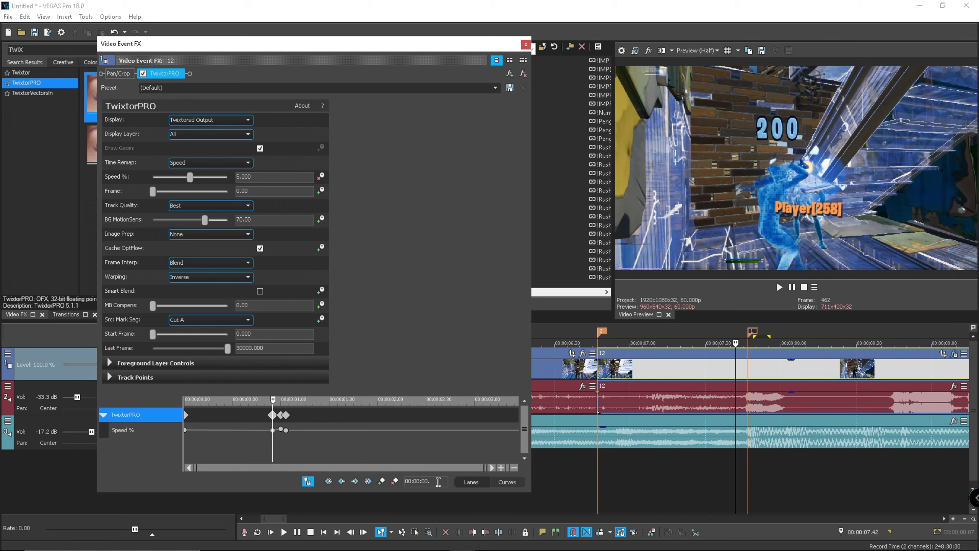
click(424, 481)
key(Return)
click(442, 480)
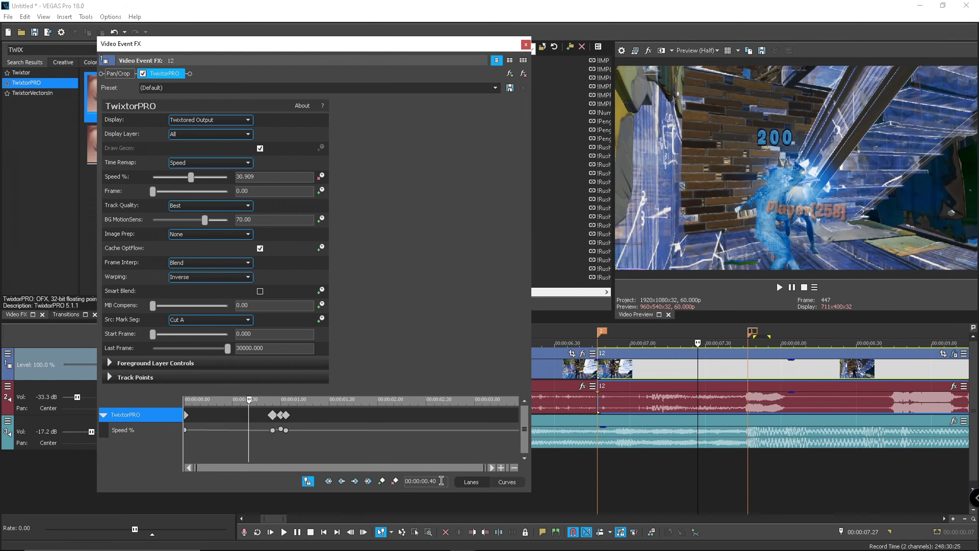
click(382, 481)
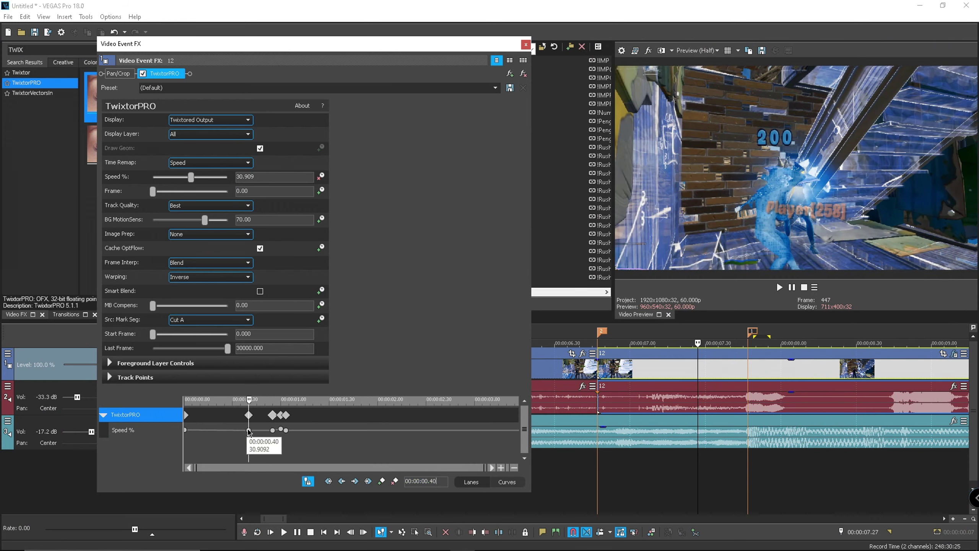
Set the Speed % of the TwixtorPRO keyframe at 00:00:00.40 to 10.
double_click(248, 432)
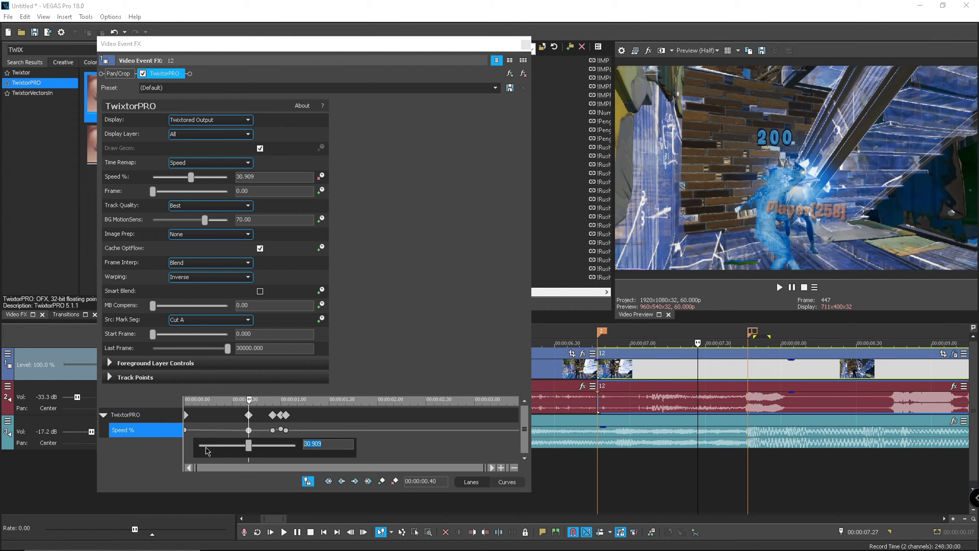
text(10)
key(Return)
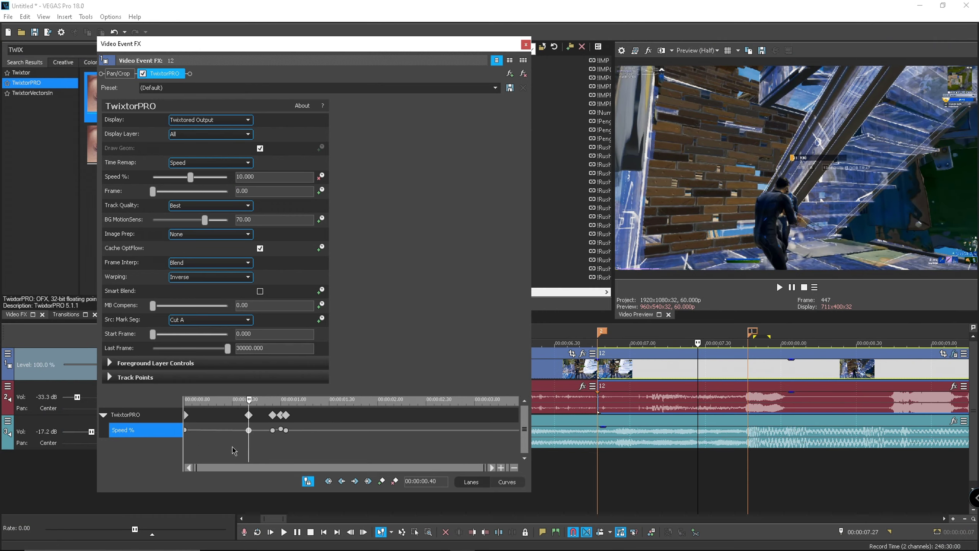
Add a TwixtorPRO keyframe at 00:00:00.30, ten frames before the 10 percent keyframe, and set its Speed % to 20.
key(Left)
key(Left)
key(Left)
key(Left)
key(Left)
key(Left)
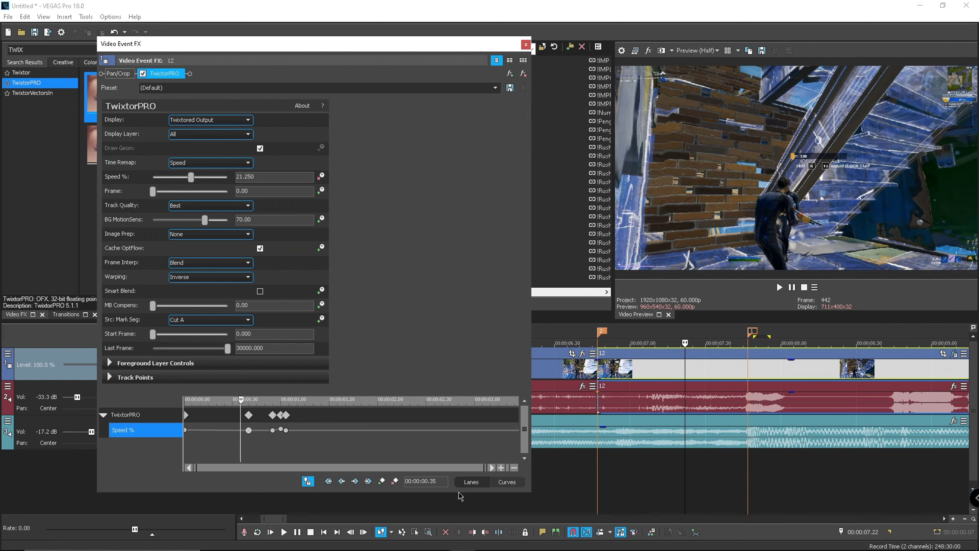
key(Left)
key(Left)
key(Left)
key(Left)
click(382, 481)
double_click(231, 430)
drag(307, 445, 297, 446)
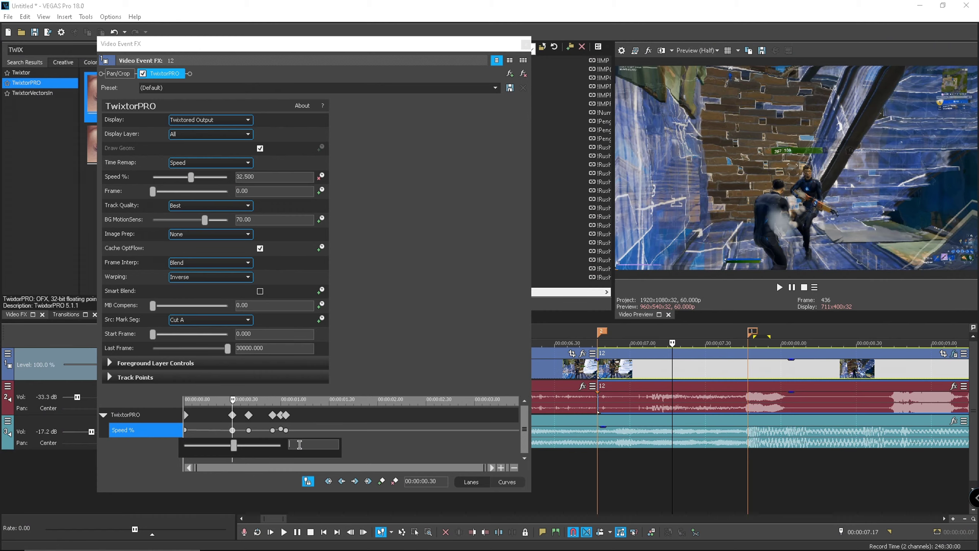
text(20)
key(Return)
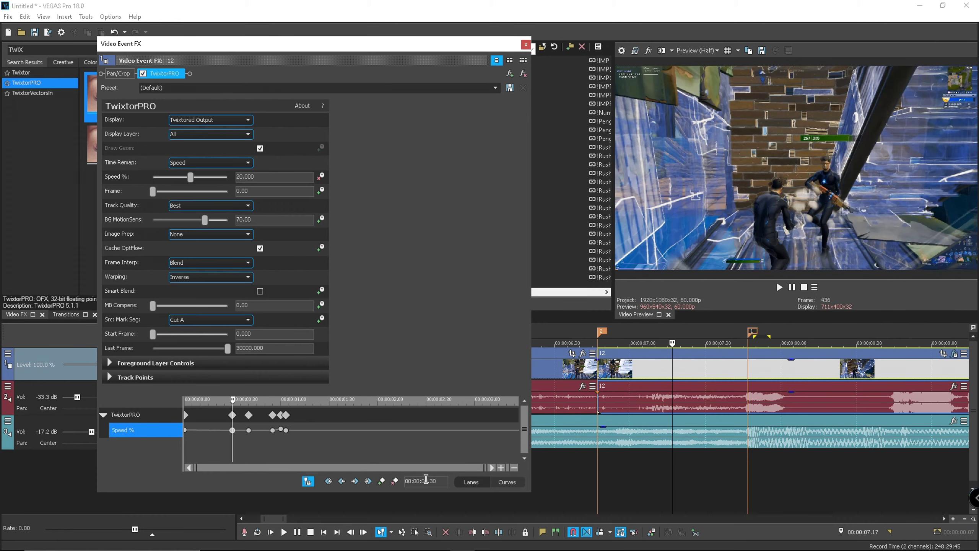
Add a TwixtorPRO keyframe at 00:00:00.10 and set its Speed % to 30.
text(20)
key(Return)
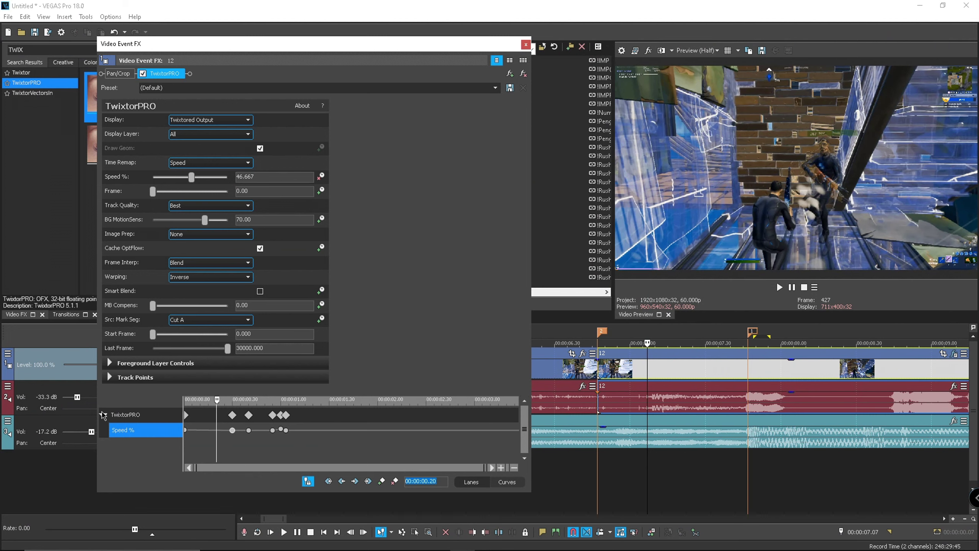
click(438, 484)
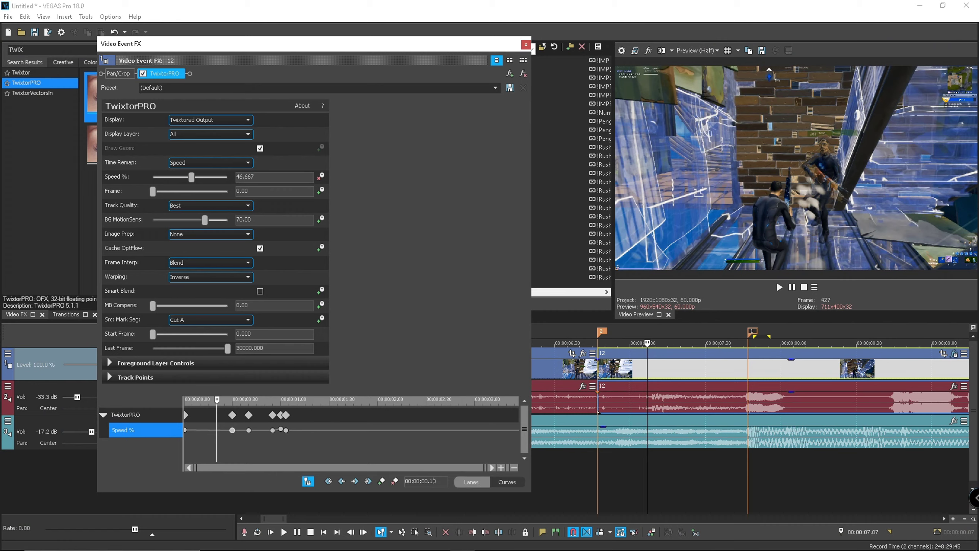
key(Return)
click(381, 481)
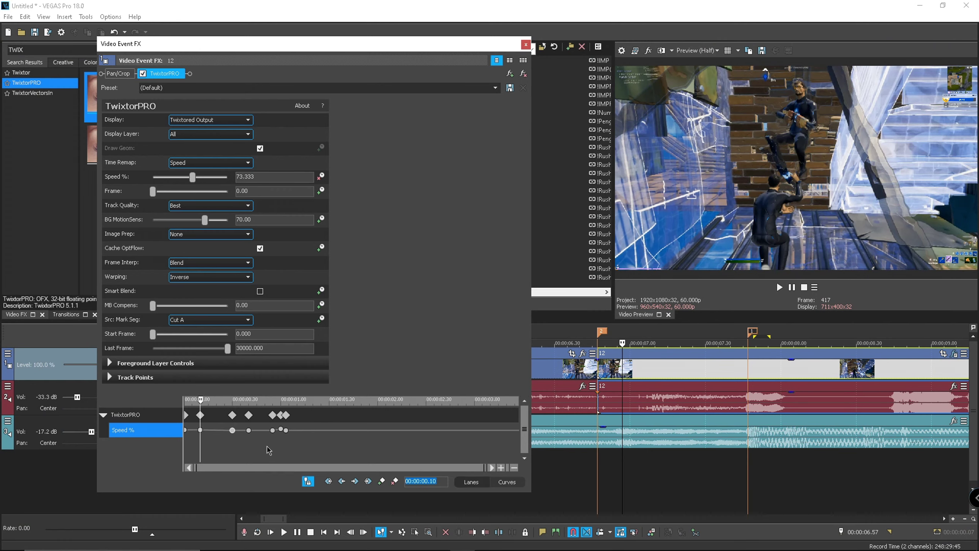
double_click(200, 429)
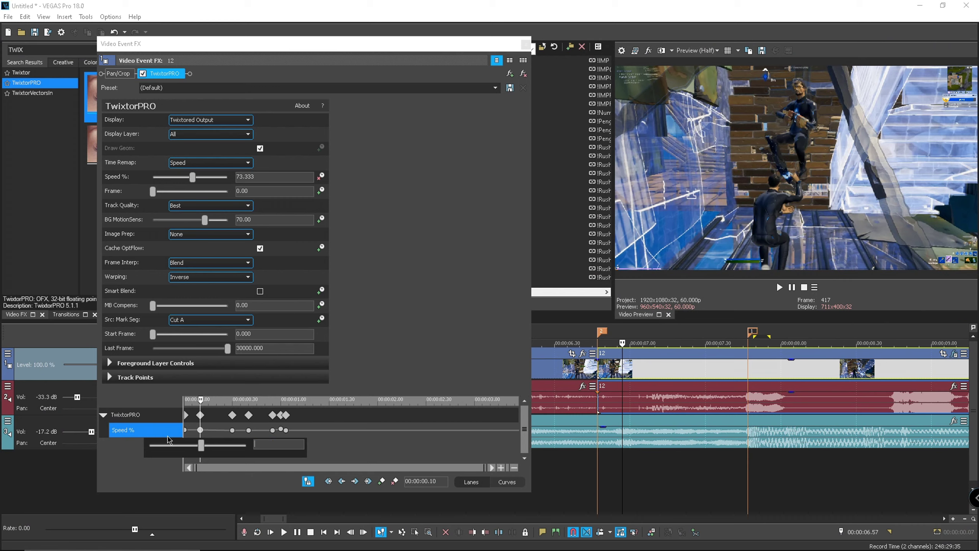
key(Return)
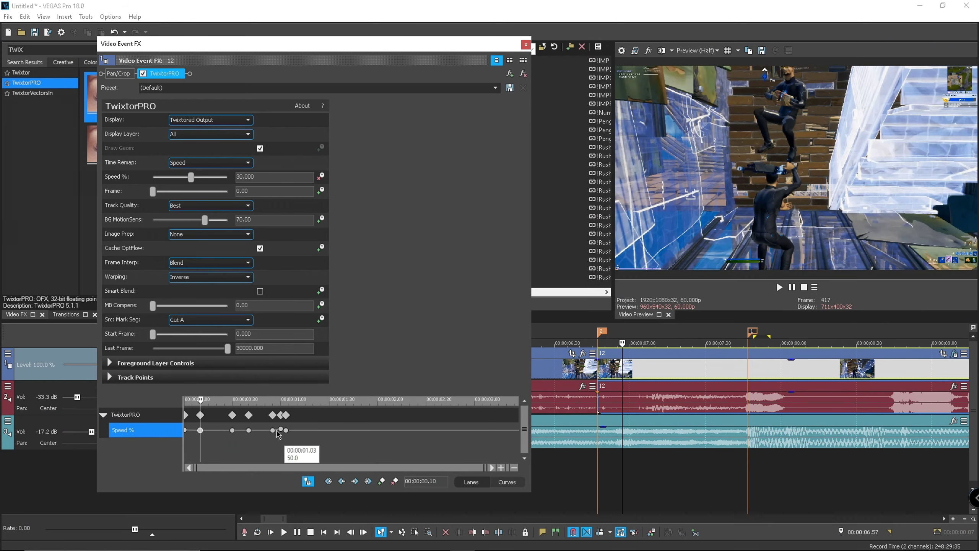
Add a TwixtorPRO keyframe at 00:00:00.05, set its Speed % to 50, and close the effect settings.
key(Left)
key(Left)
key(Left)
key(Left)
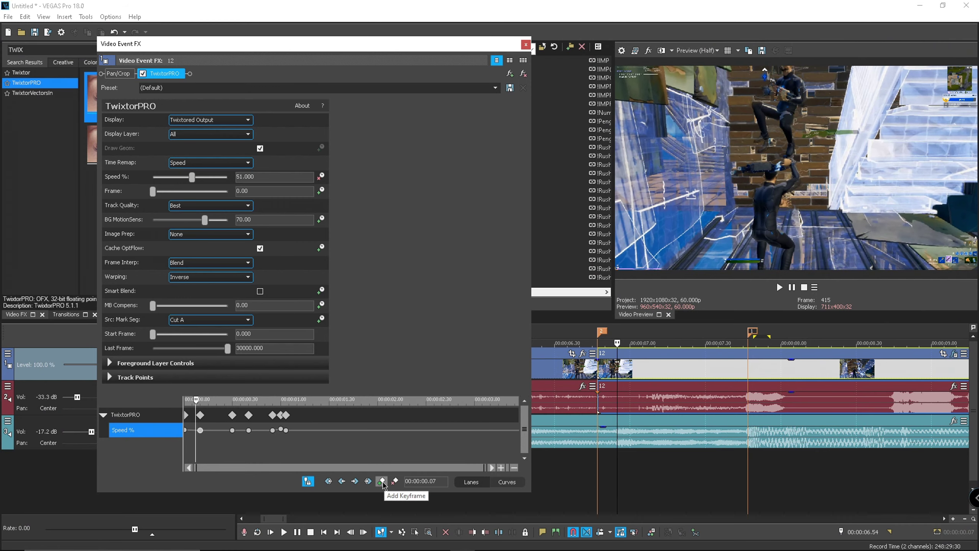
key(Left)
scroll(254, 444, up, 2)
click(380, 481)
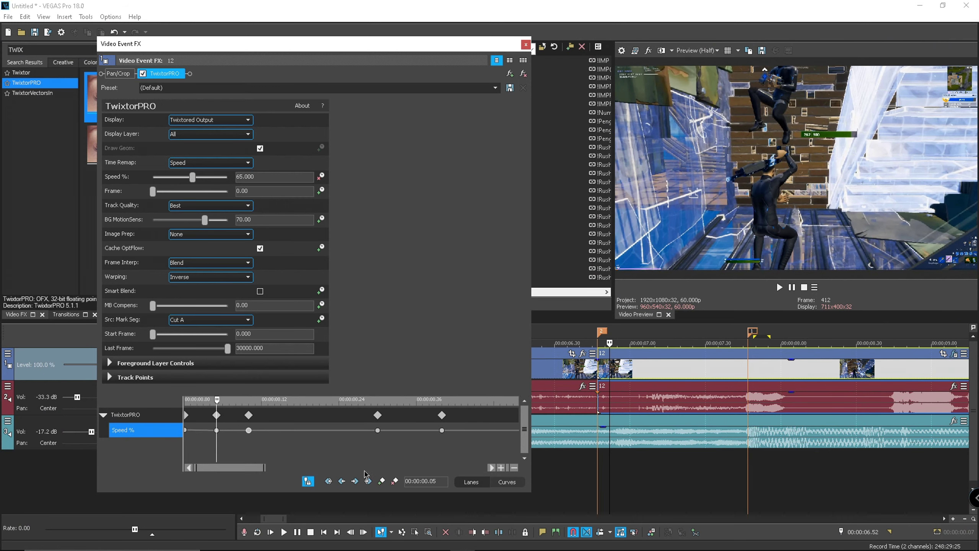
double_click(216, 429)
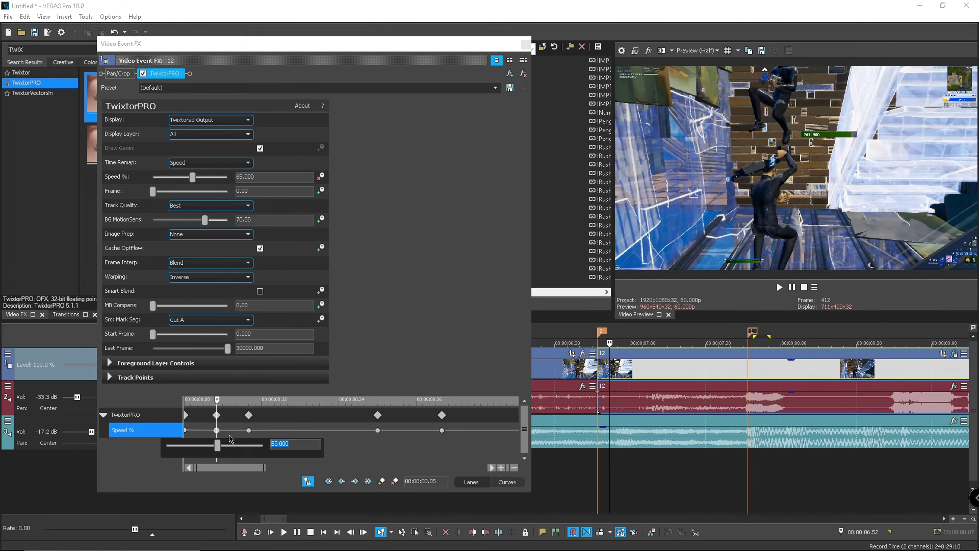
text(50)
key(Return)
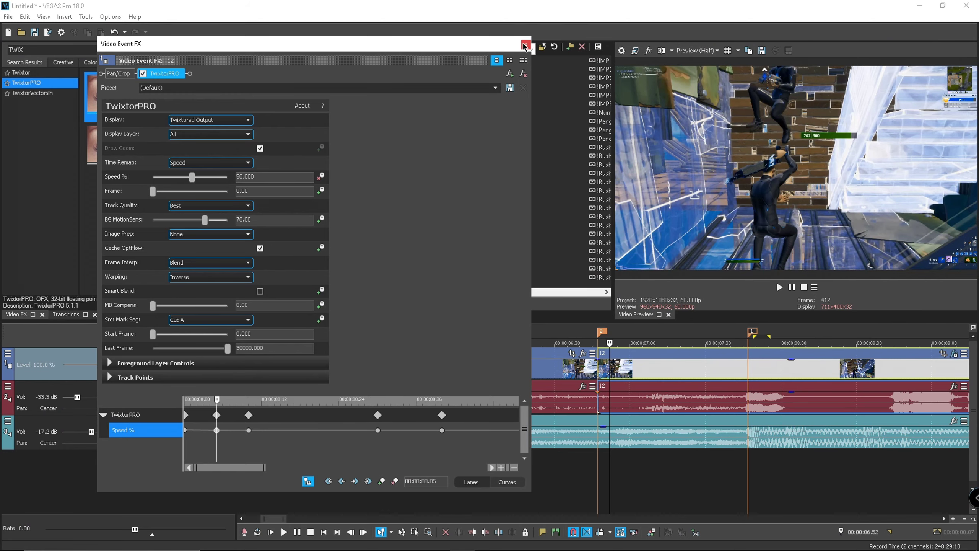
click(525, 46)
Select the timeline range from 00:00:06.47 to 00:00:08.49 and play back the speed ramp from marker 2.
scroll(717, 357, down, 3)
click(666, 406)
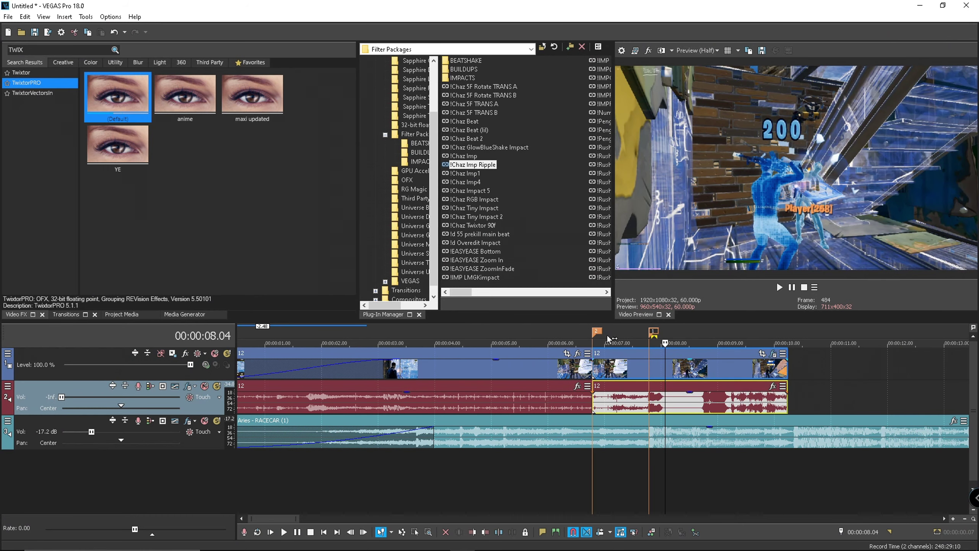
double_click(631, 337)
drag(649, 337, 707, 338)
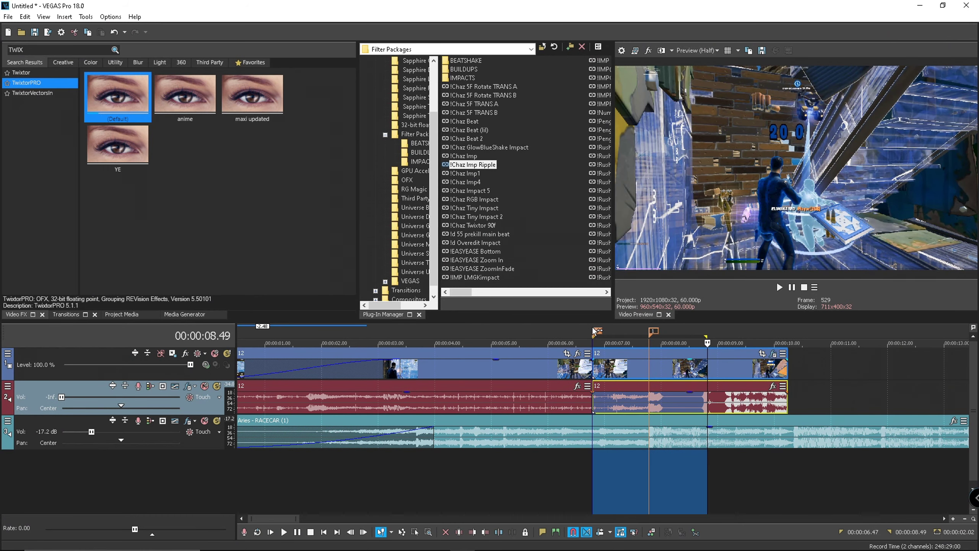
click(595, 331)
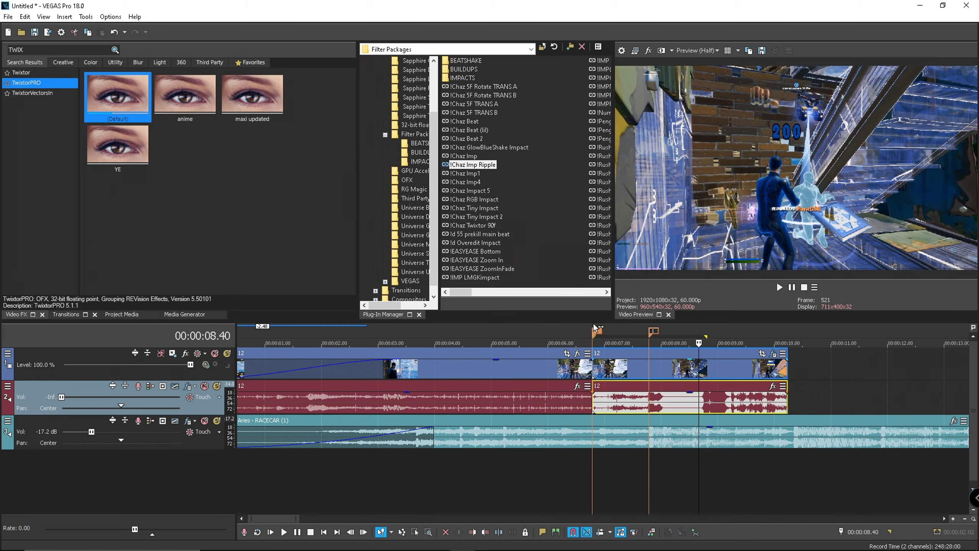
key(space)
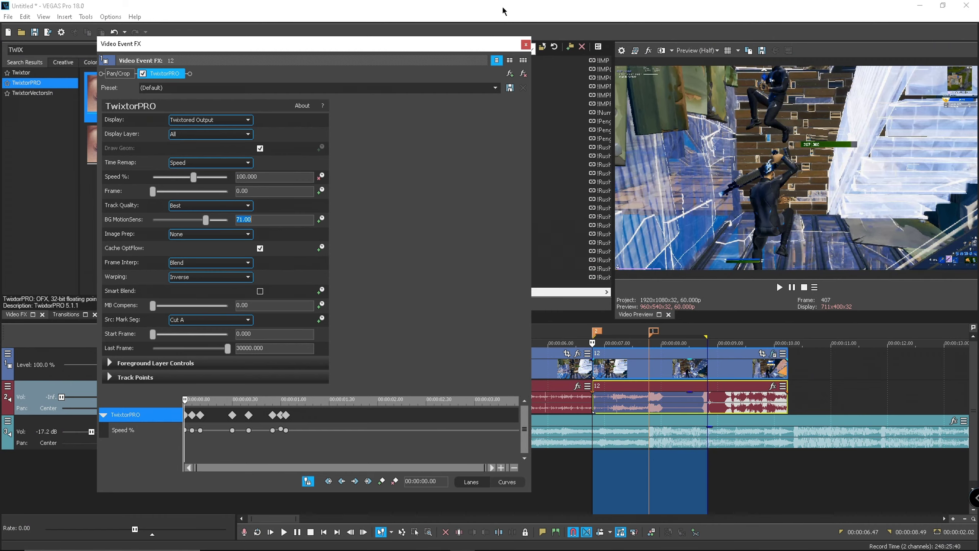
Close the effect settings, shorten the timeline range to 00:00:06.47–00:00:08.09 and replay the speed ramp to check its timing.
click(525, 46)
click(596, 331)
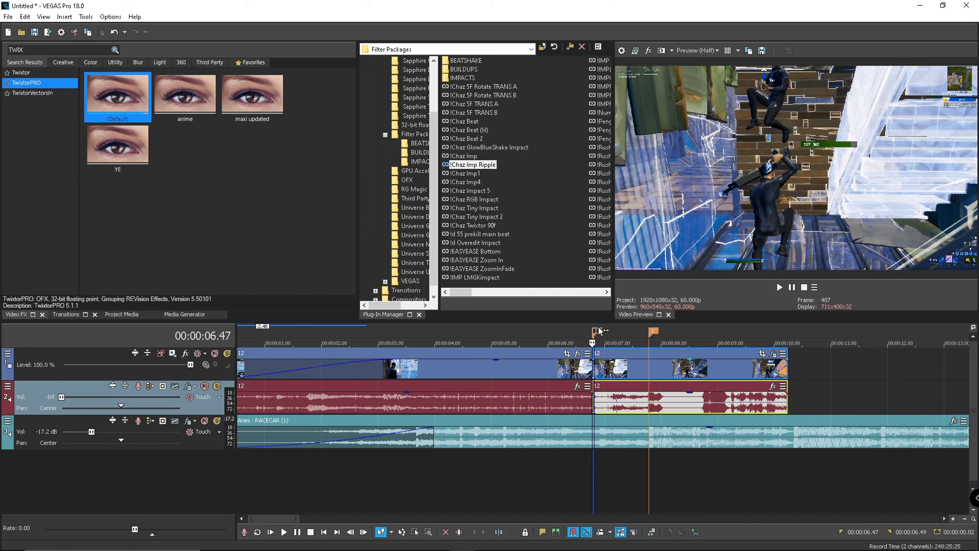
click(603, 334)
drag(615, 334, 594, 332)
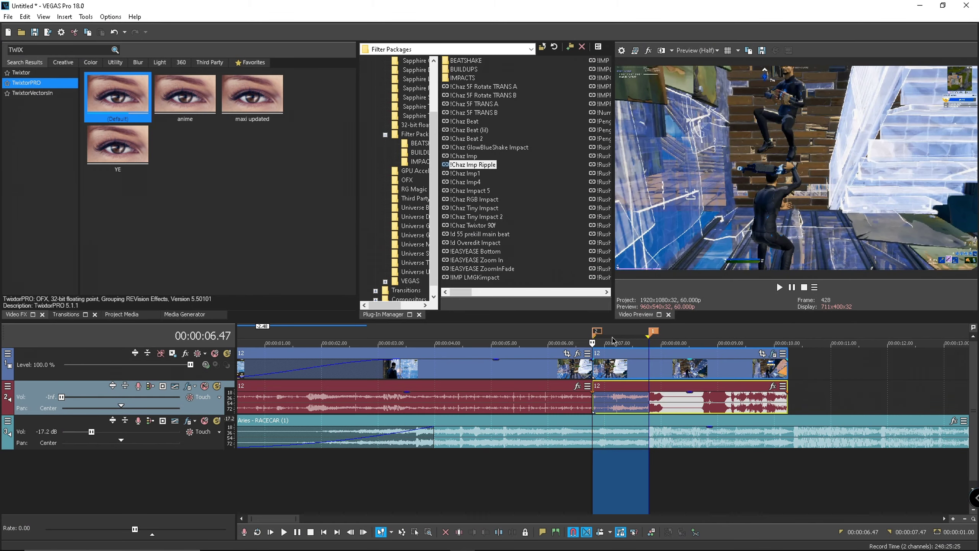
key(space)
click(594, 333)
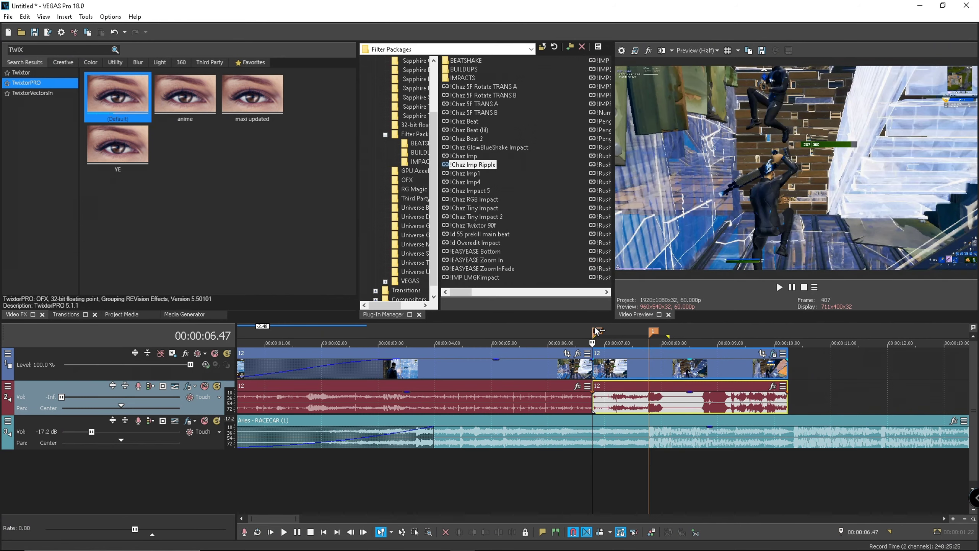
click(600, 334)
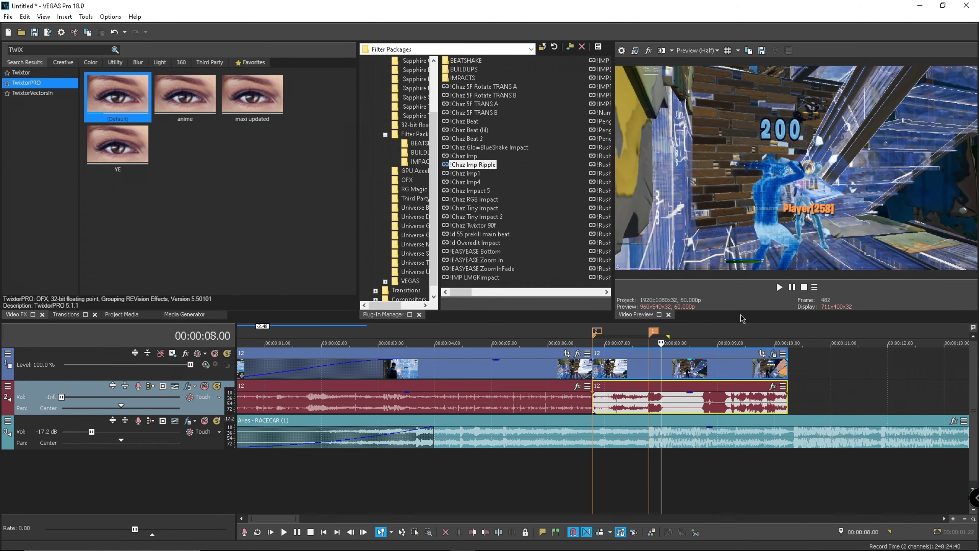
key(space)
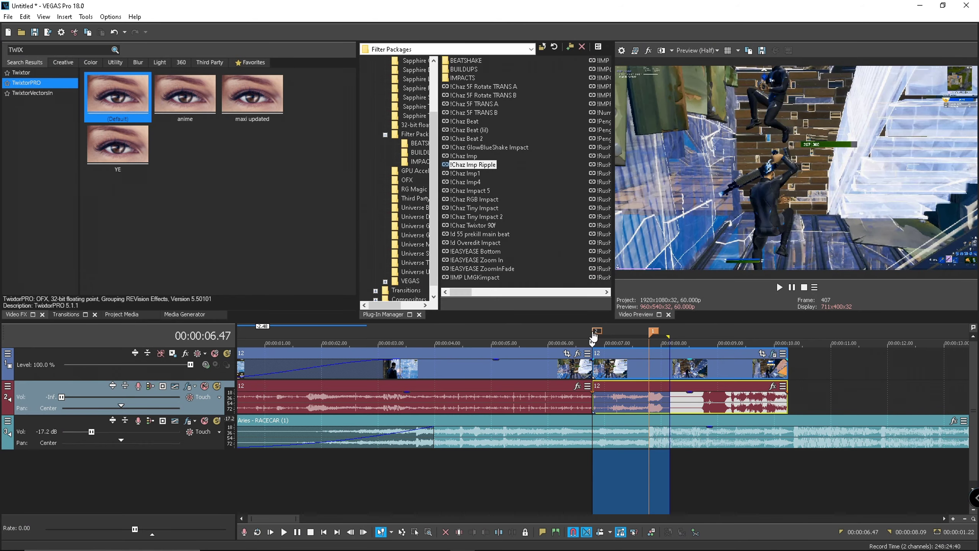
click(598, 333)
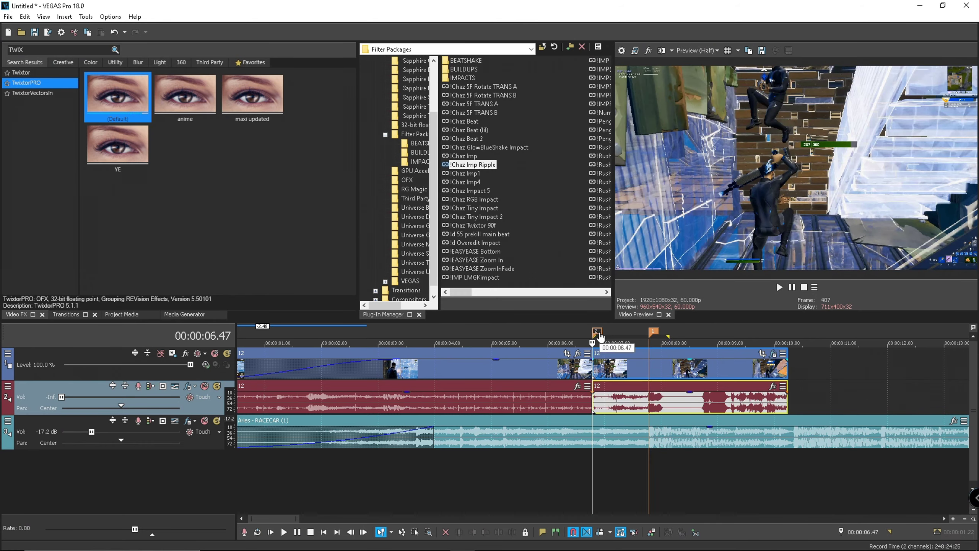
double_click(599, 334)
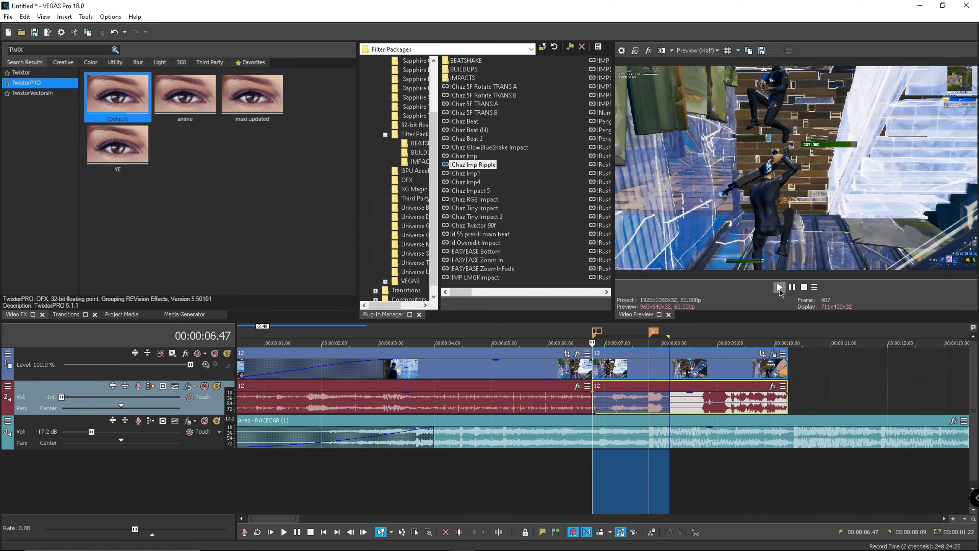
Raise the Speed % of the TwixtorPRO keyframe at marker 1 through 290 and 300 to 310, and close the effect settings.
click(654, 341)
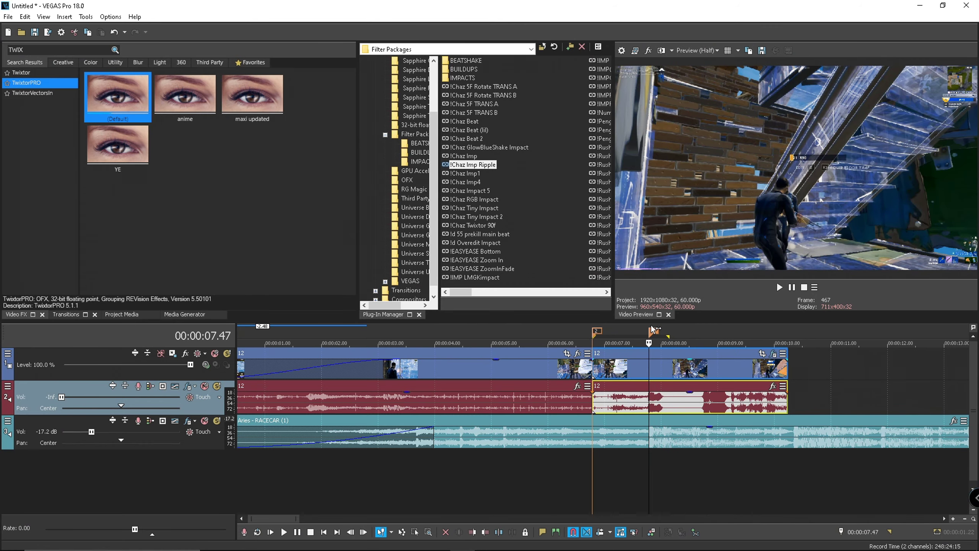
scroll(676, 371, up, 3)
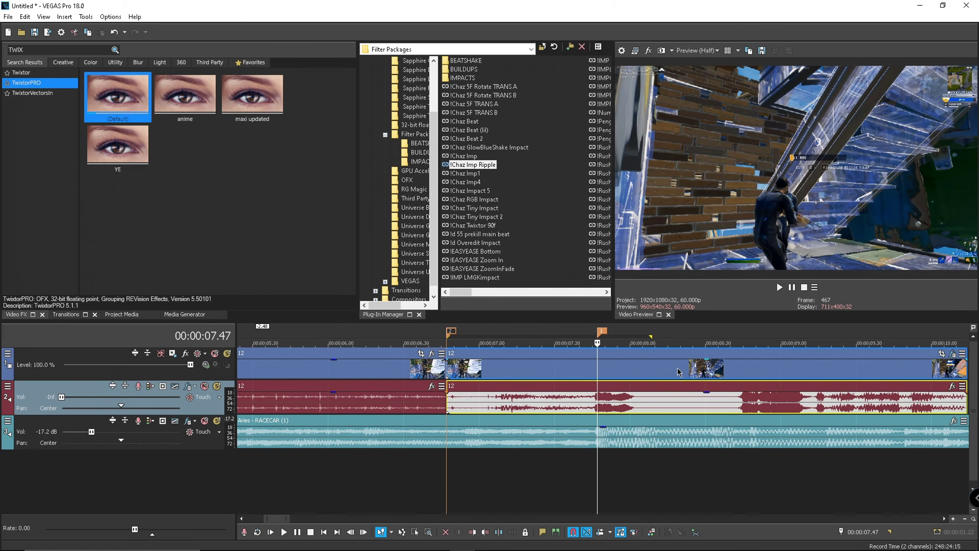
scroll(677, 372, down, 2)
click(768, 353)
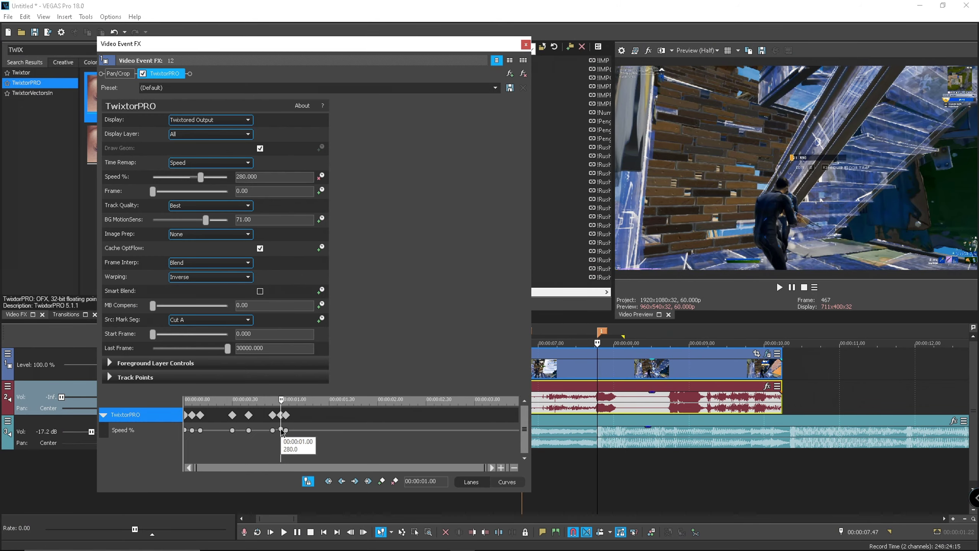
click(283, 430)
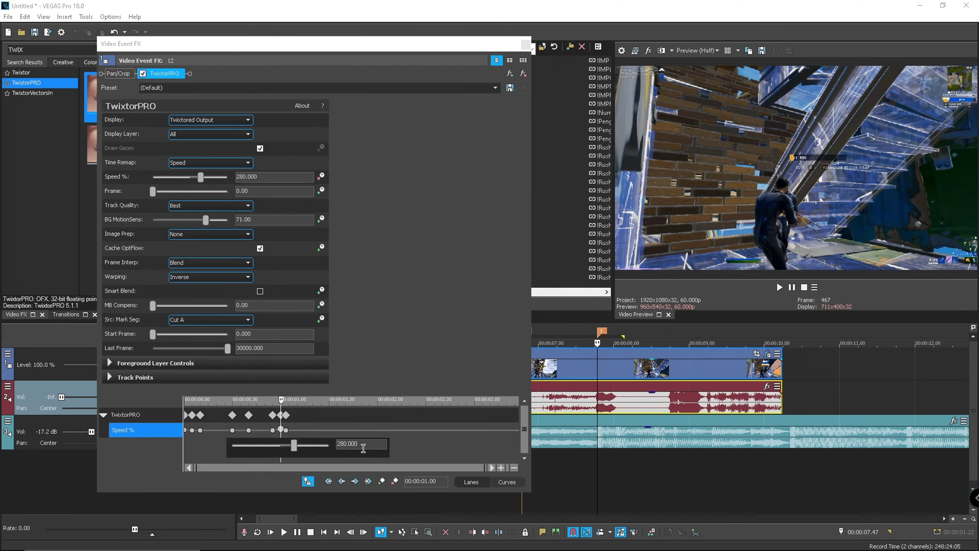
key(Return)
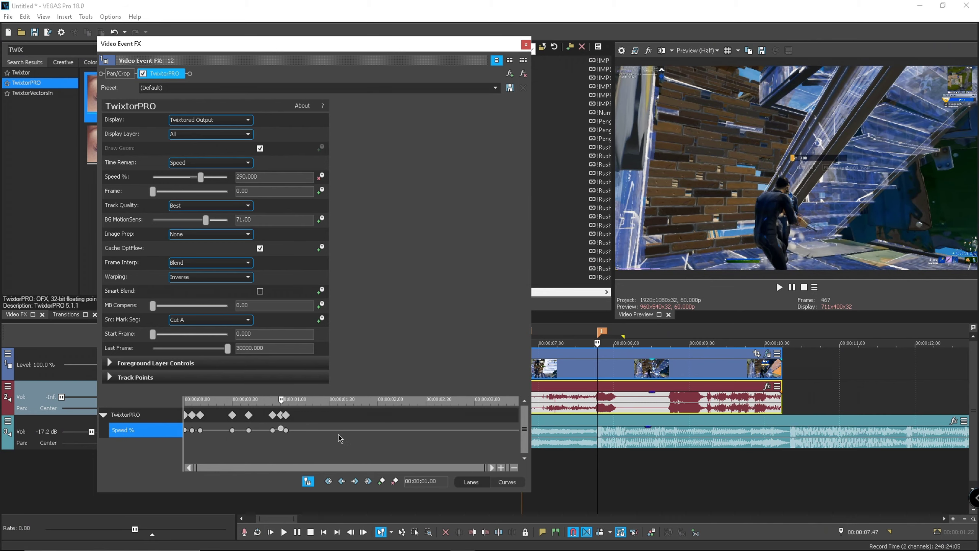
click(282, 429)
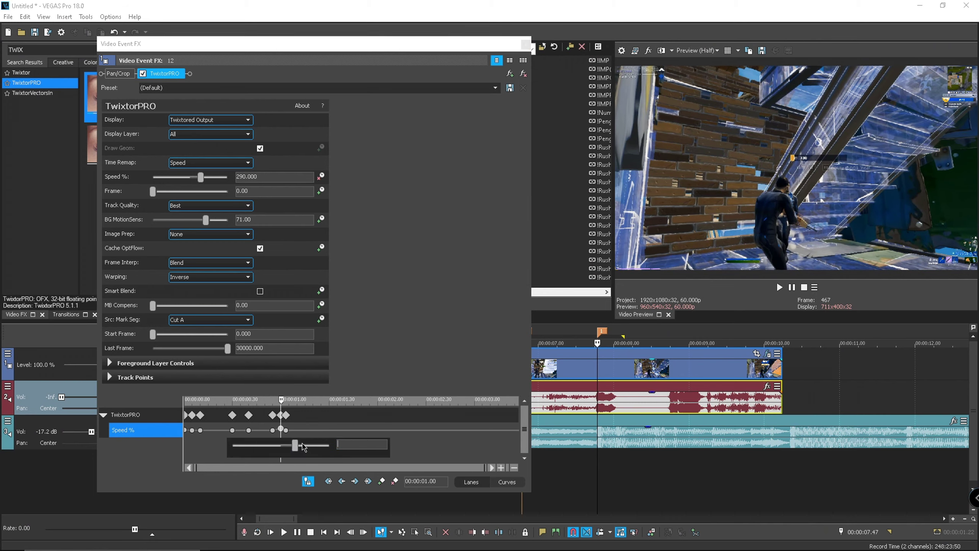
key(Return)
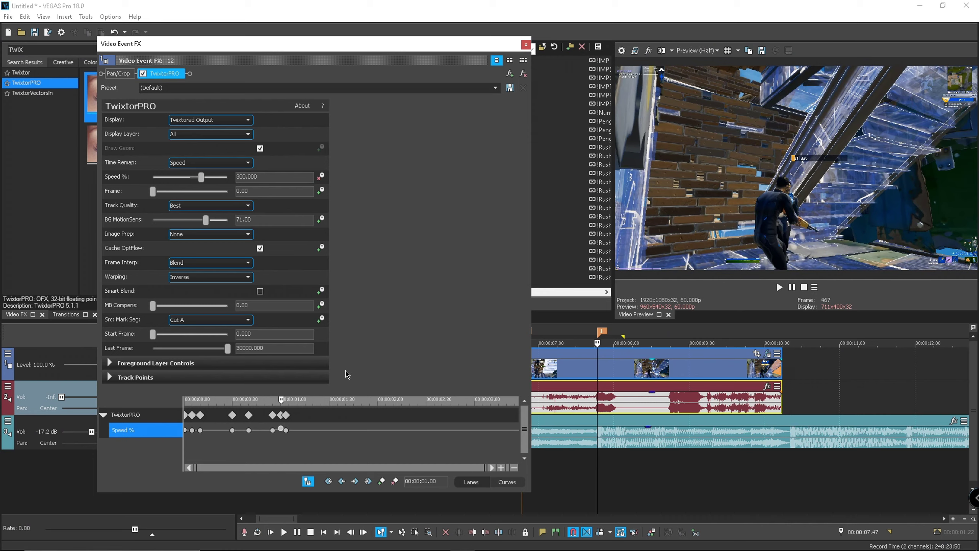
click(282, 430)
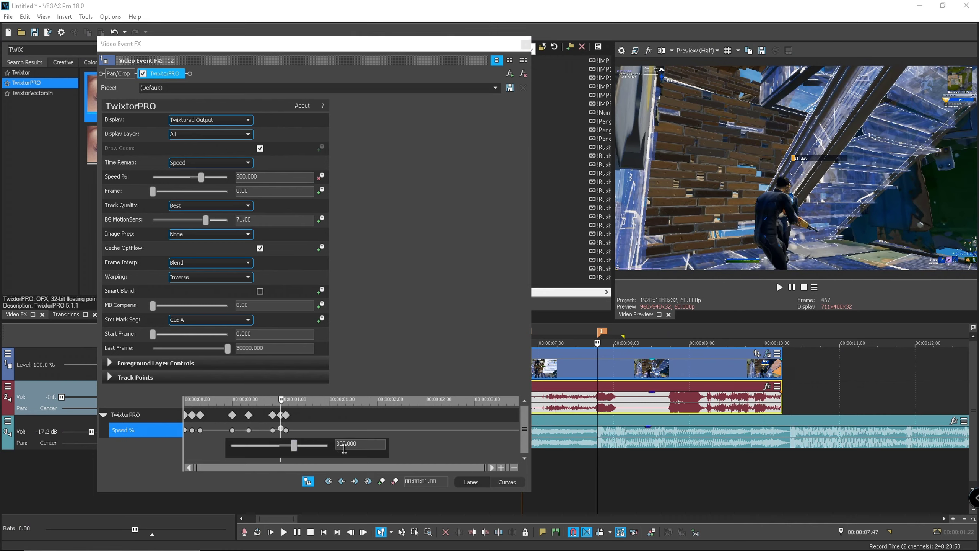
key(Return)
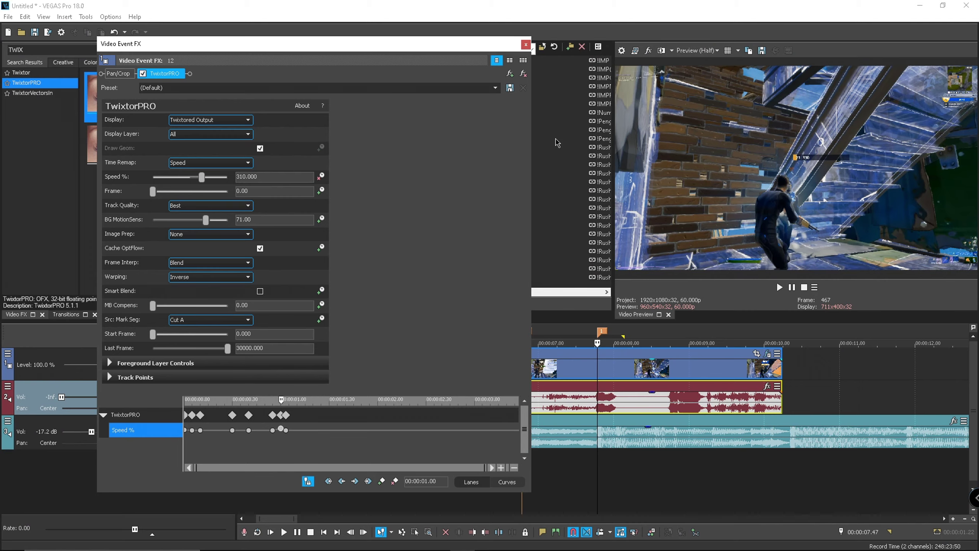
click(525, 44)
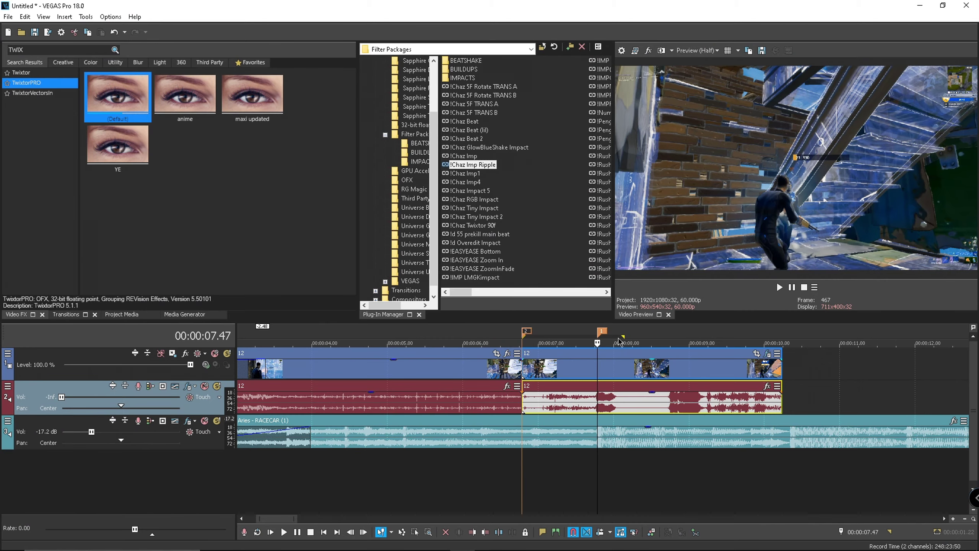
Extend the timeline range to 00:00:09.23, trim the end of the sped-up clip to match, and return the playhead to marker 2.
scroll(624, 340, up, 2)
mouse_move(651, 329)
mouse_down()
mouse_move(802, 339)
mouse_move(776, 339)
mouse_up()
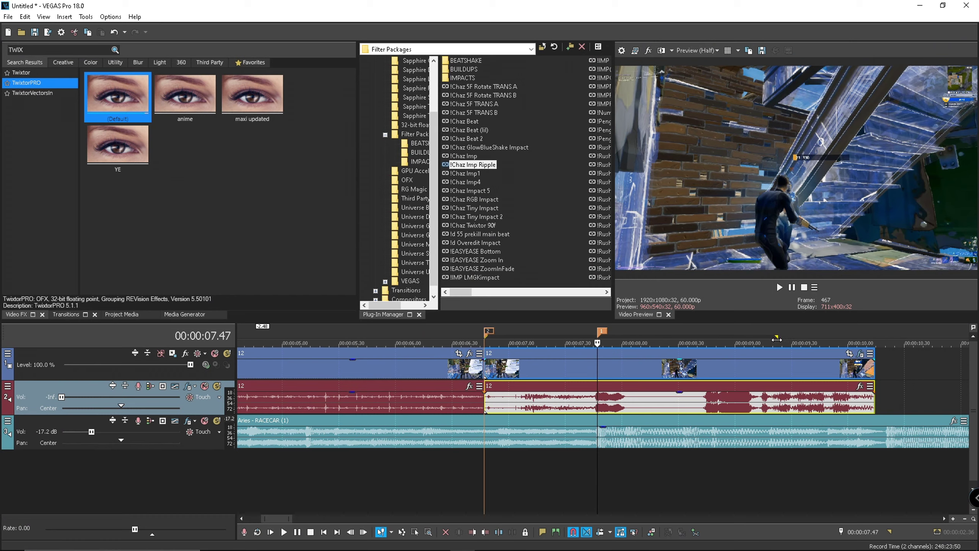
click(820, 366)
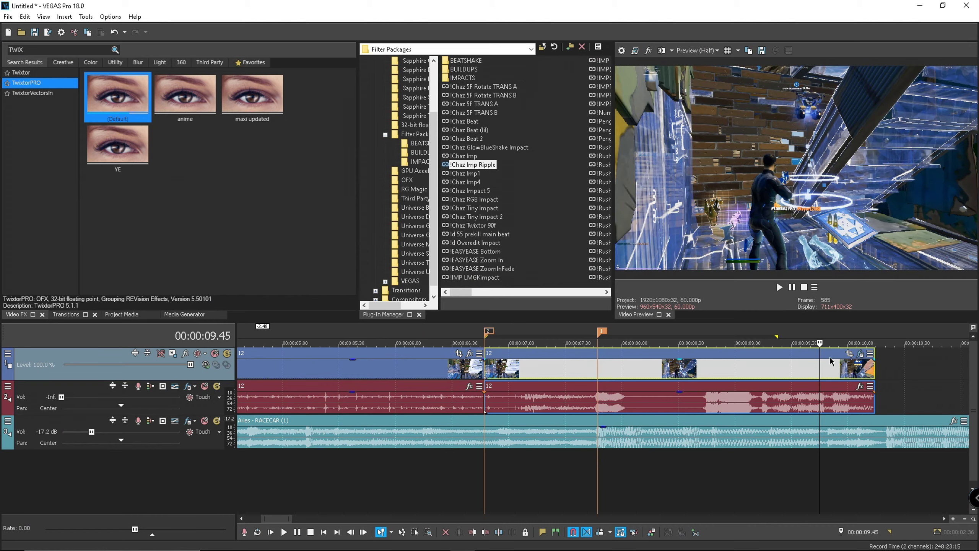
drag(873, 371, 778, 373)
click(778, 339)
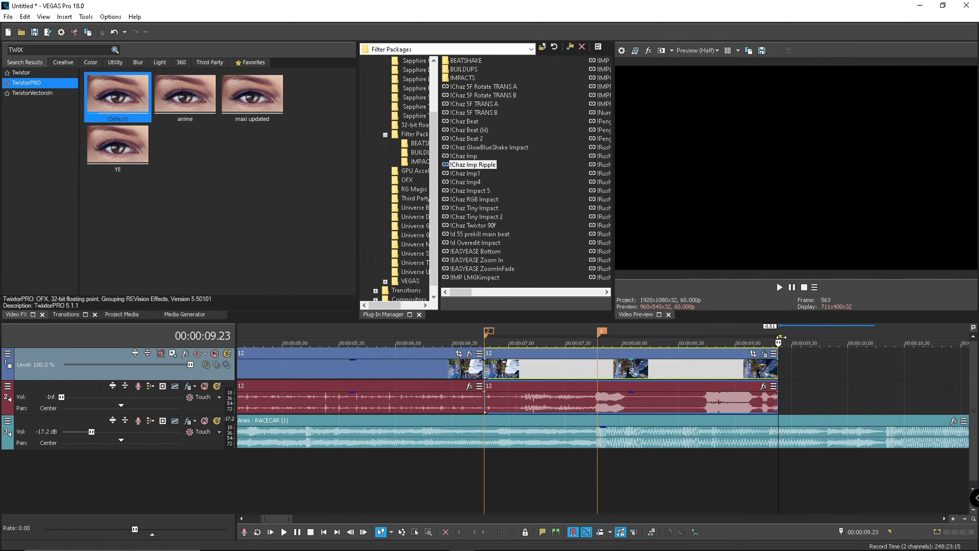
click(484, 330)
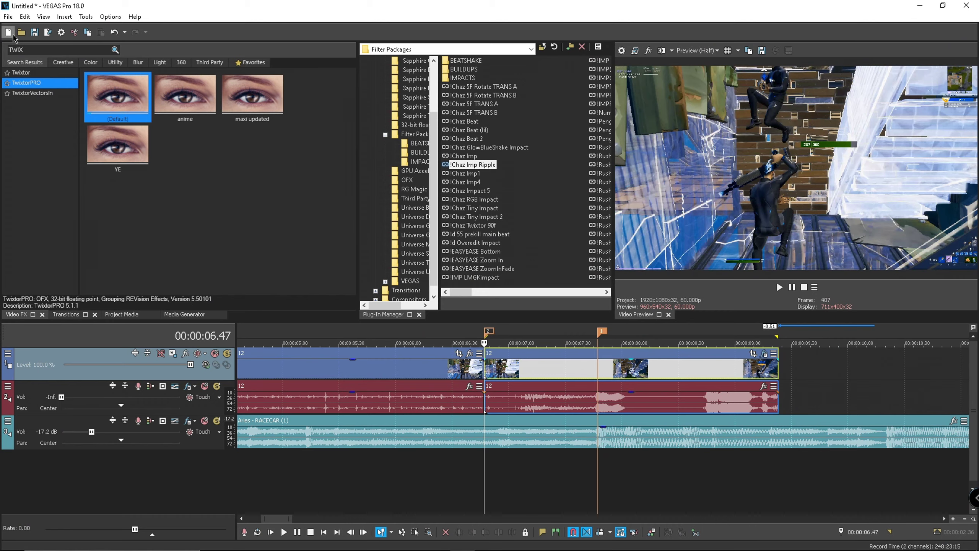
Examine the custom video settings of the MAGIX AVC/AAC MP4 render template TWXT and close the render window.
click(8, 16)
click(31, 105)
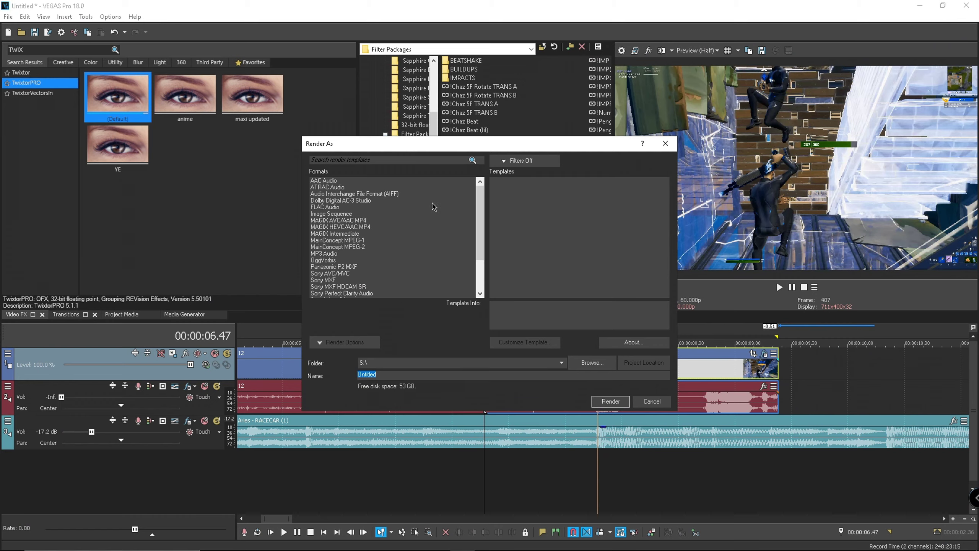
click(339, 222)
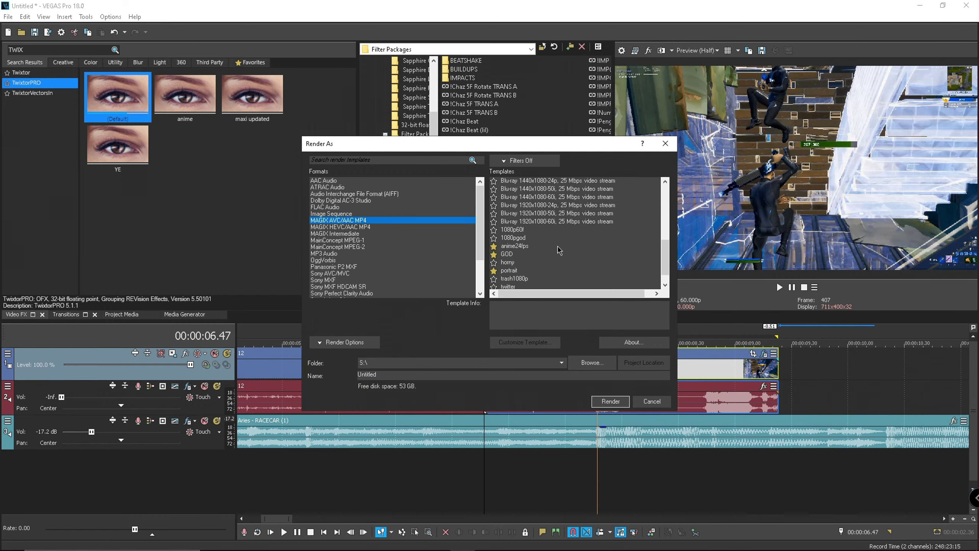
click(503, 278)
click(522, 343)
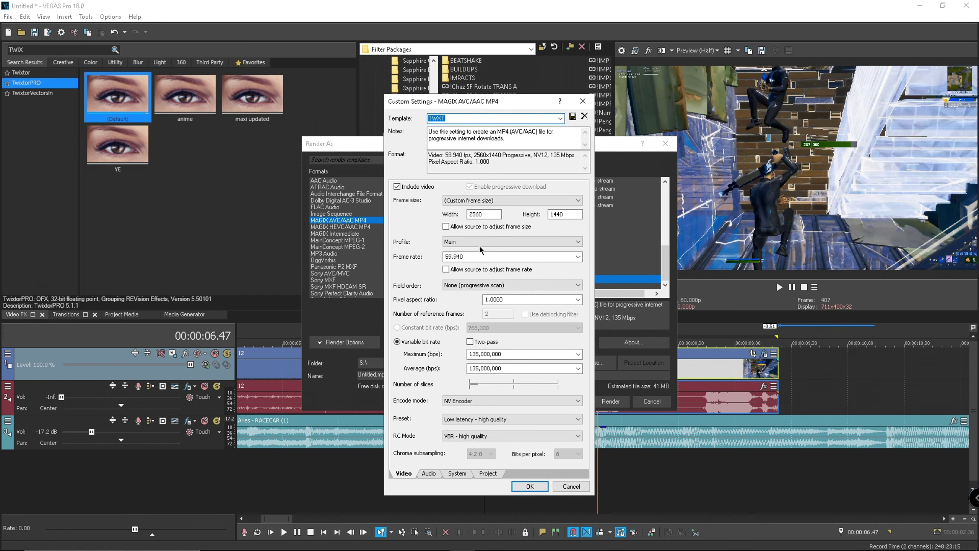
drag(530, 107, 445, 111)
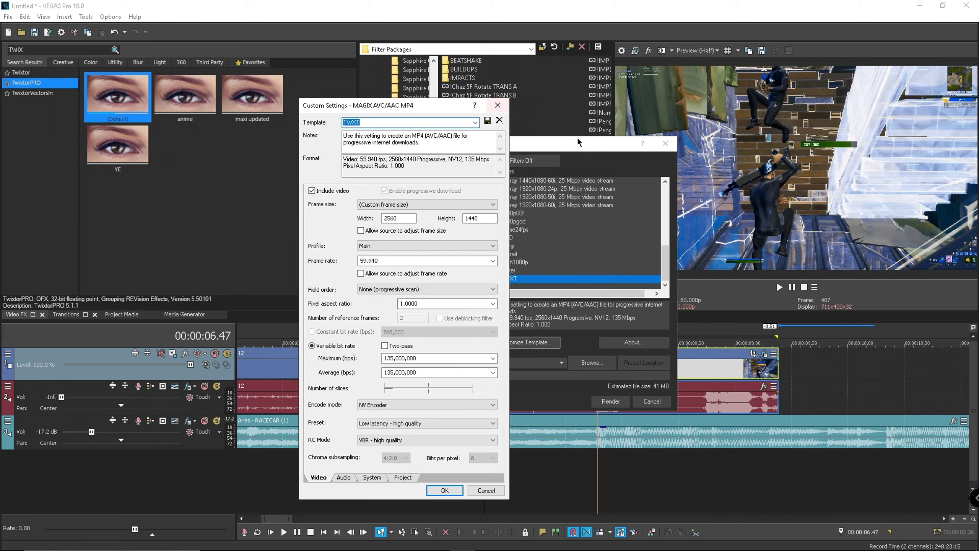
click(497, 105)
drag(480, 144, 343, 129)
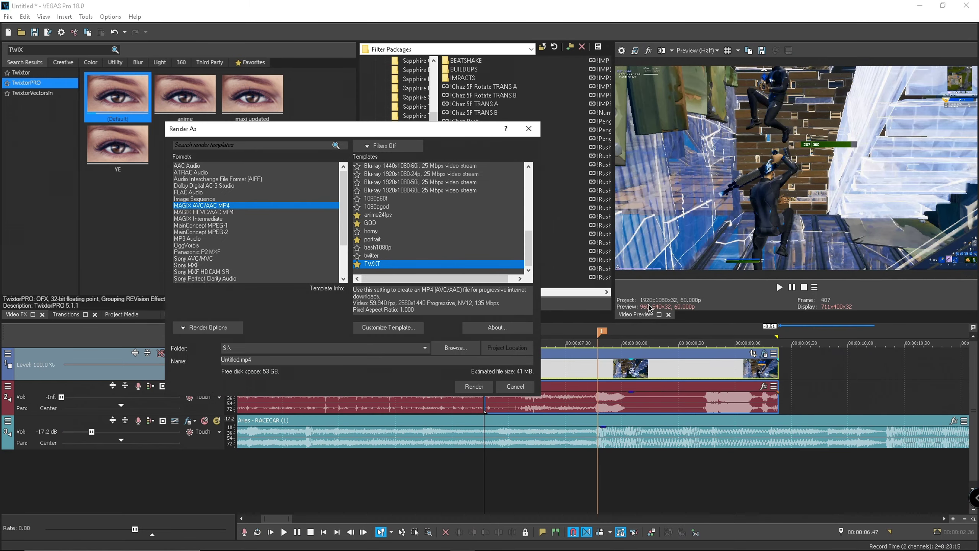
click(529, 129)
Set the project's video frame size to 2560 wide by 1440 high and apply the project properties.
key(alt+Return)
double_click(442, 102)
text(2,560)
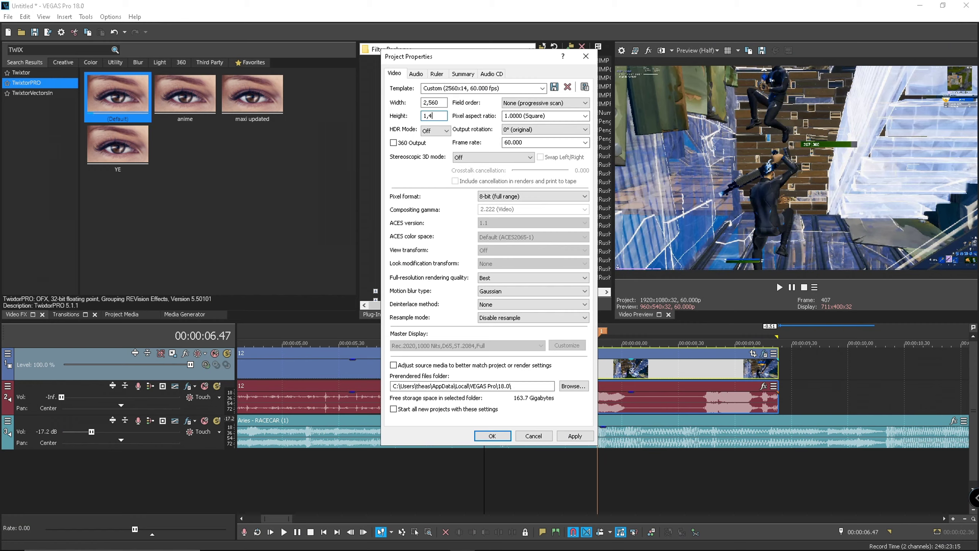
click(575, 435)
click(492, 435)
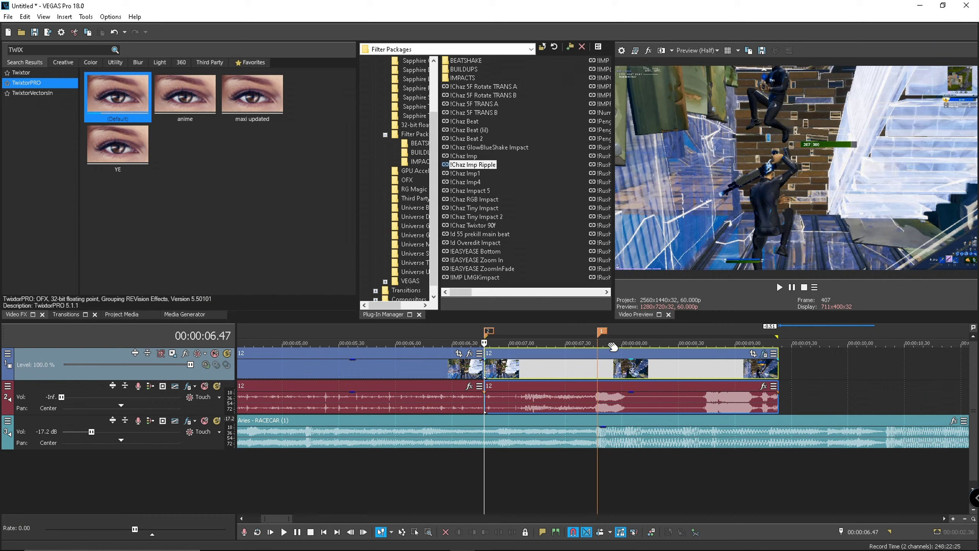
Start a new render with the MAGIX AVC/AAC MP4 format and the TWXT template.
click(9, 17)
click(35, 104)
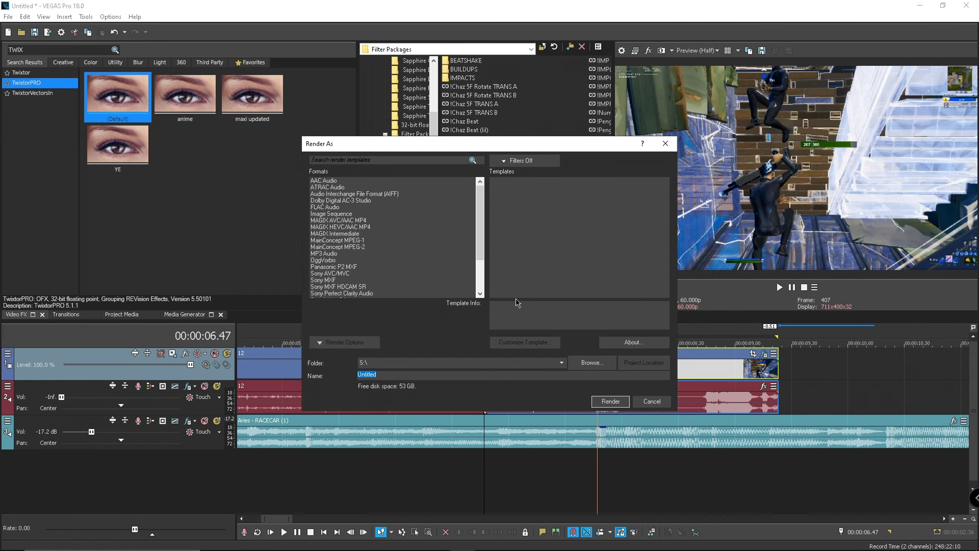
click(338, 220)
scroll(539, 239, down, 5)
click(508, 278)
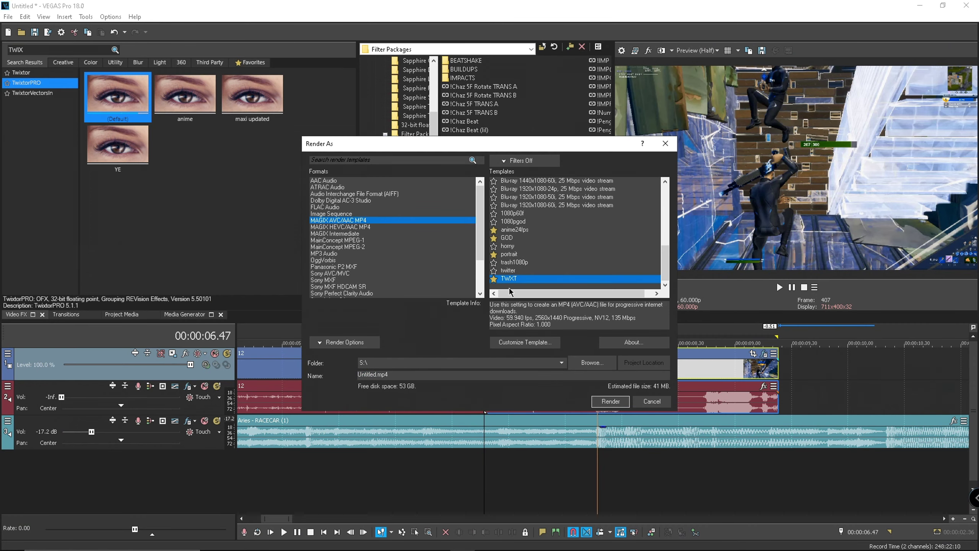
Examine the TWXT template's audio, system, project and video settings.
click(523, 346)
click(428, 473)
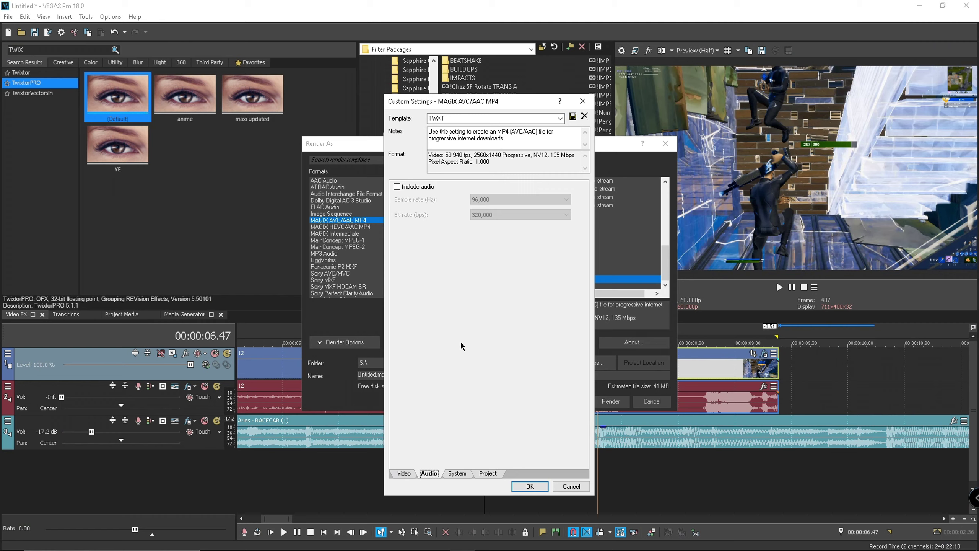
click(458, 473)
click(487, 474)
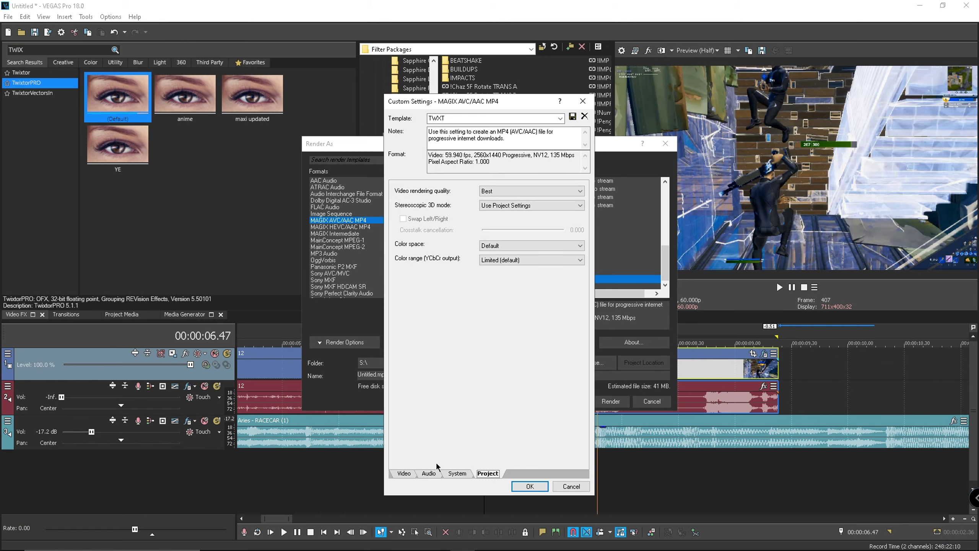
click(404, 473)
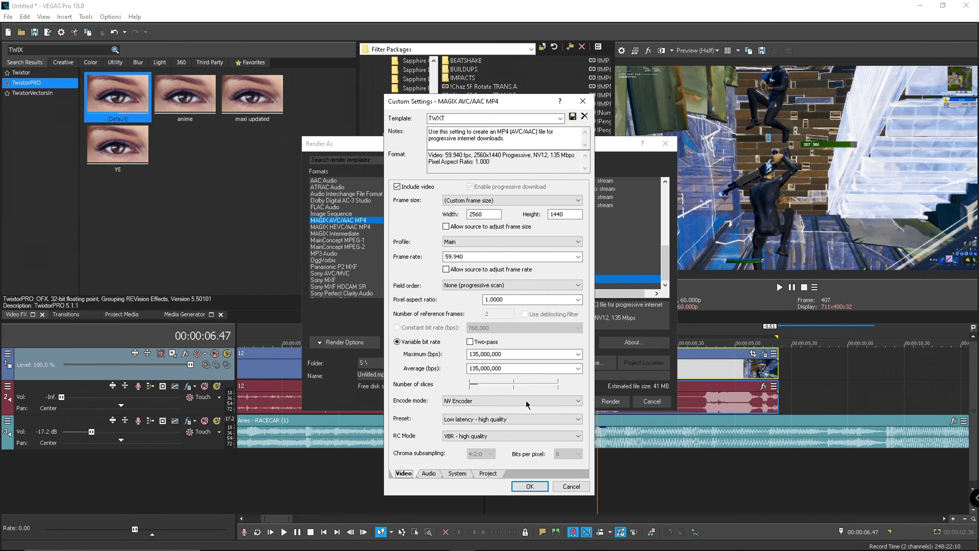
click(530, 487)
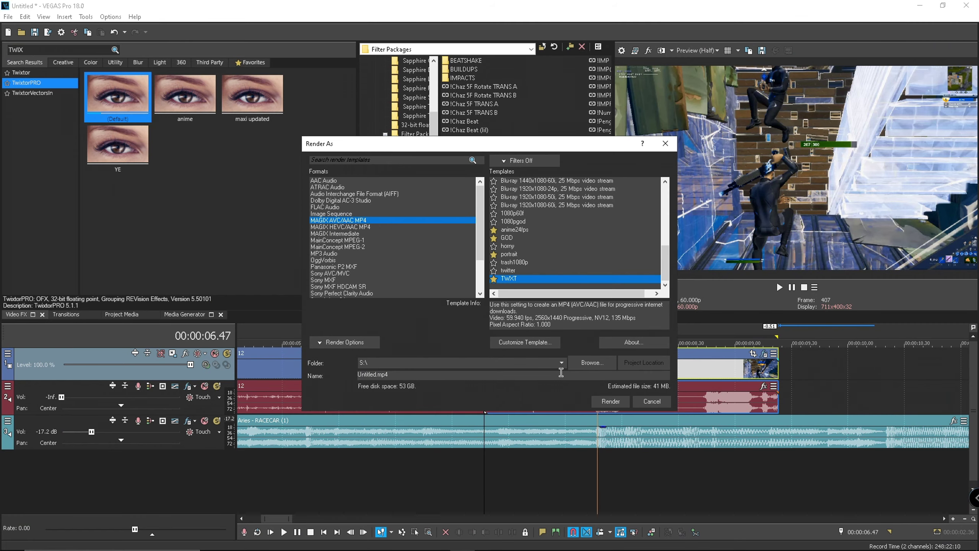
Set the output folder to S:\!clipdump and render the selected range as Untitled.mp4.
click(561, 363)
click(428, 381)
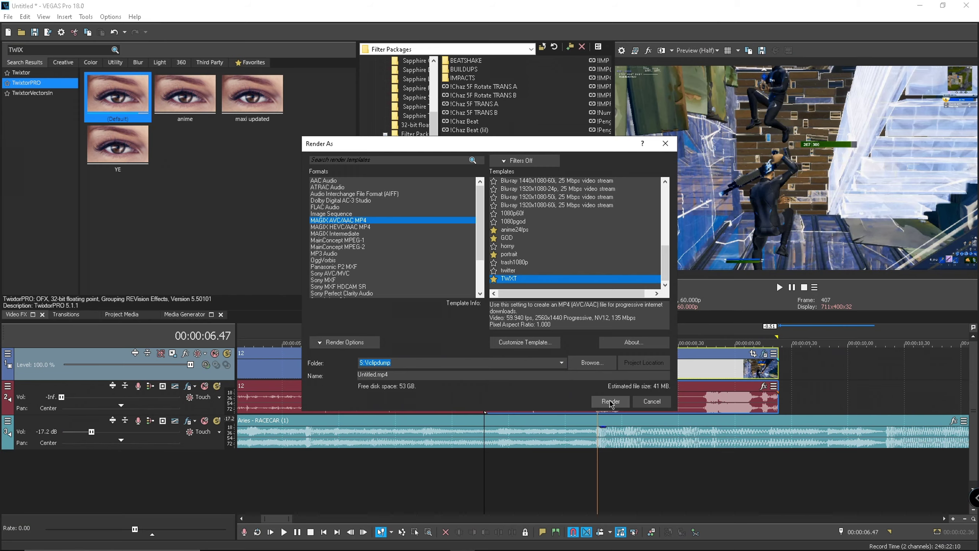
click(610, 401)
click(504, 317)
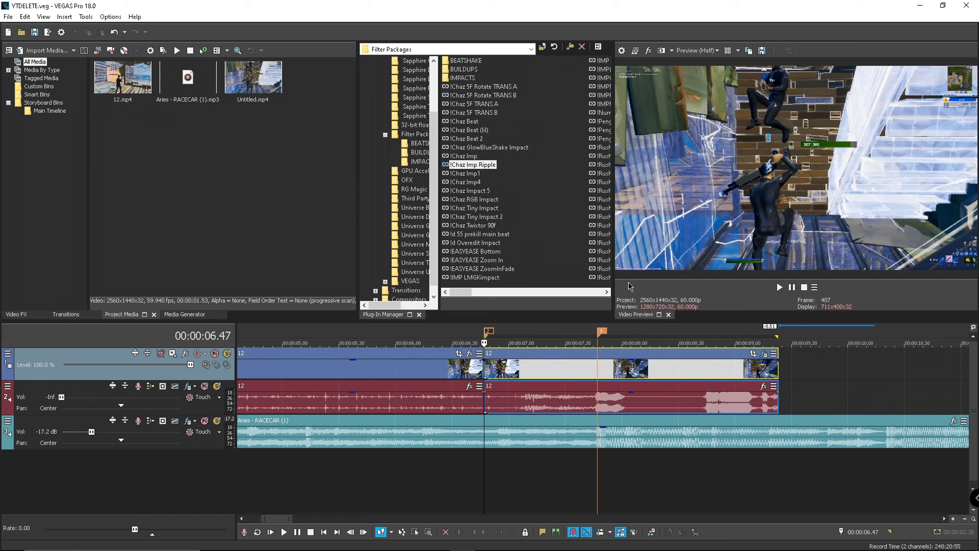
Delete the Twixtor clip after marker 2 and put the rendered Untitled.mp4 in its place at 00:00:06.47.
key(Delete)
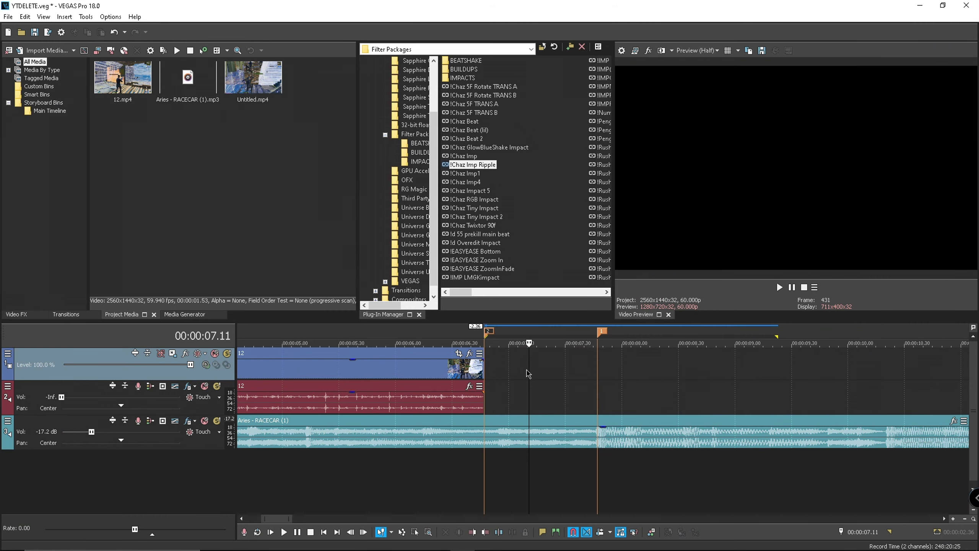
mouse_move(273, 92)
mouse_down()
mouse_move(254, 93)
mouse_move(490, 363)
mouse_up()
click(487, 331)
scroll(501, 343, up, 9)
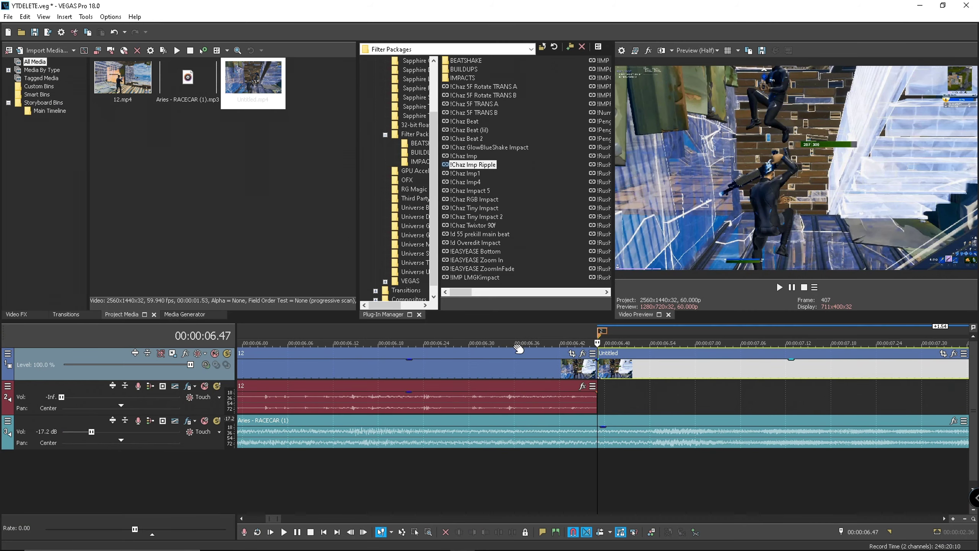
Compare the frames around the cut at marker 2 and trim one frame off the start of the Untitled clip.
key(Left)
key(Right)
key(Right)
key(Right)
key(Left)
key(Left)
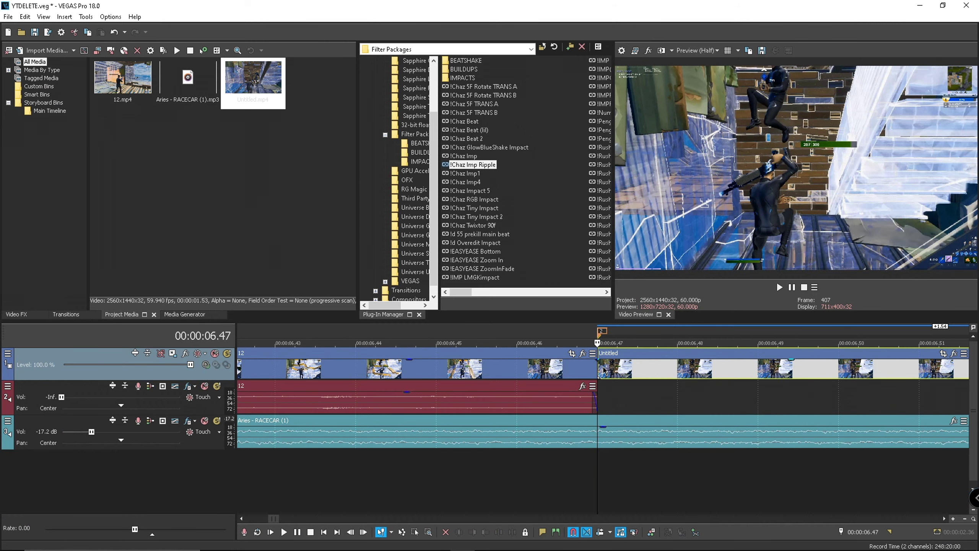
drag(598, 370, 639, 366)
scroll(751, 346, down, 10)
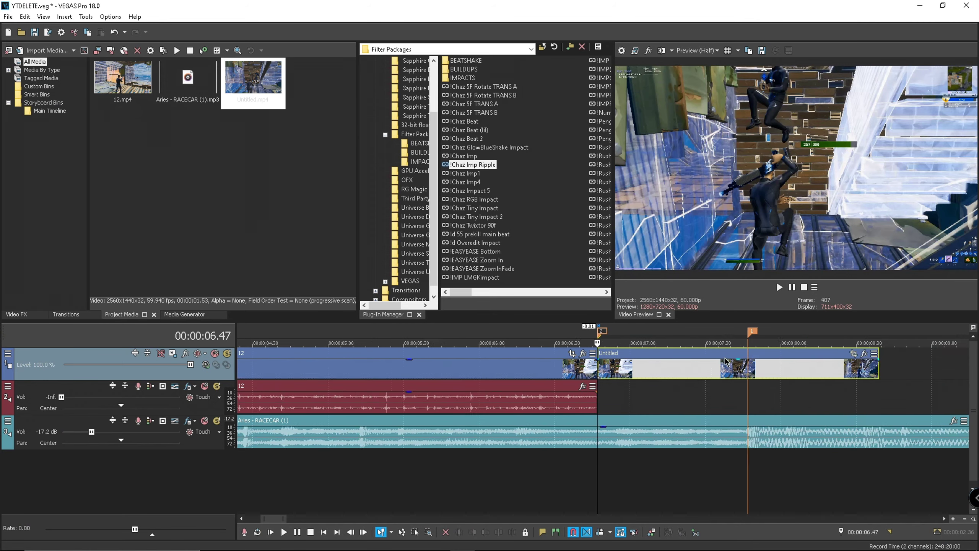
scroll(737, 338, down, 3)
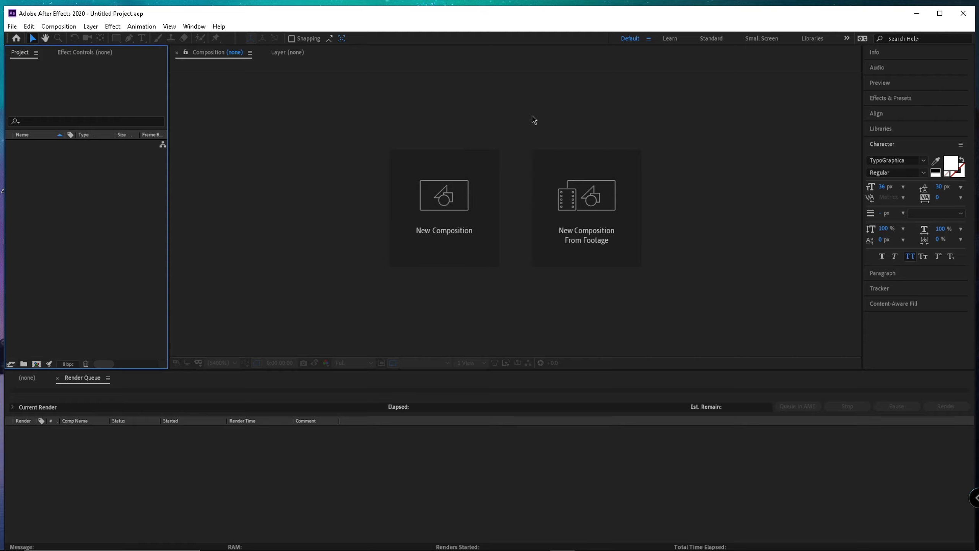
Switch to After Effects, import Untitled.mp4 from the !clipdump folder and create a composition from it.
click(940, 13)
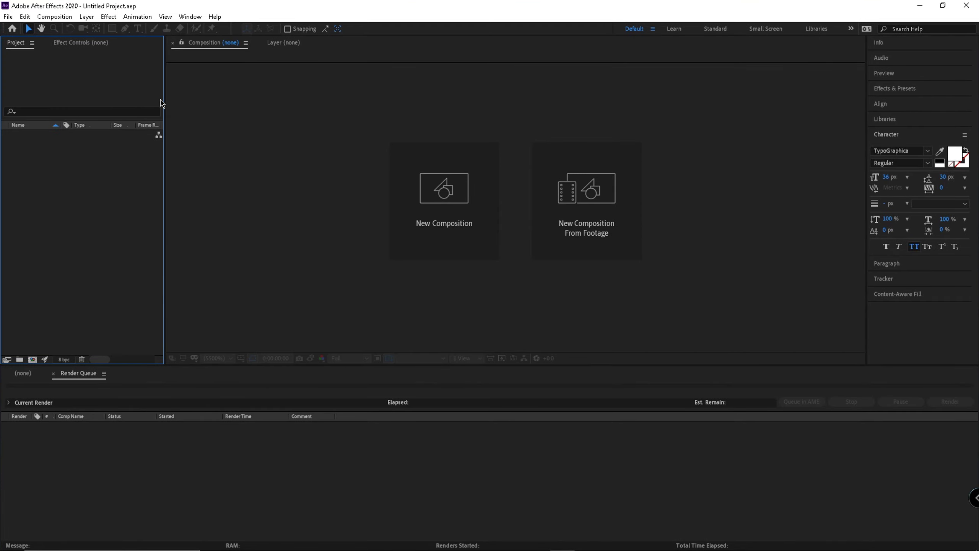
double_click(43, 165)
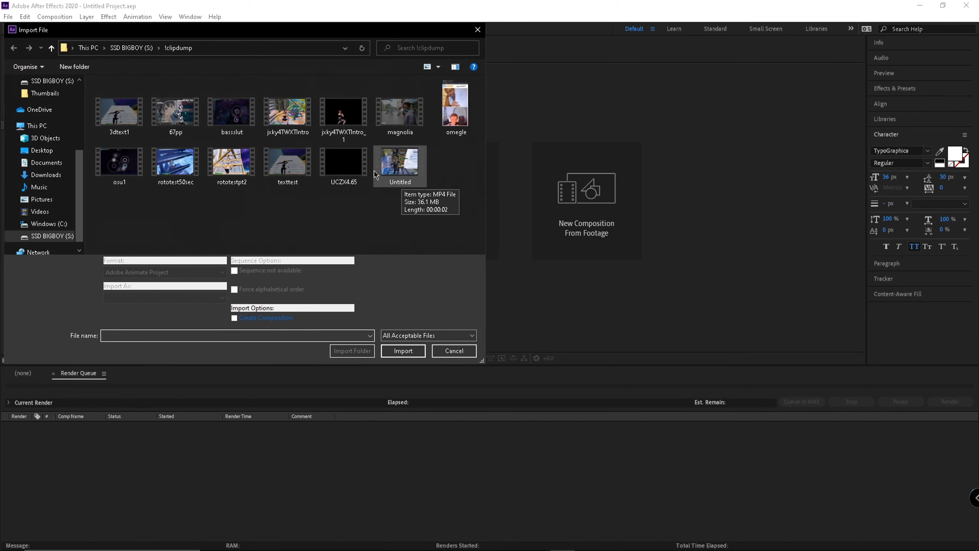
click(404, 172)
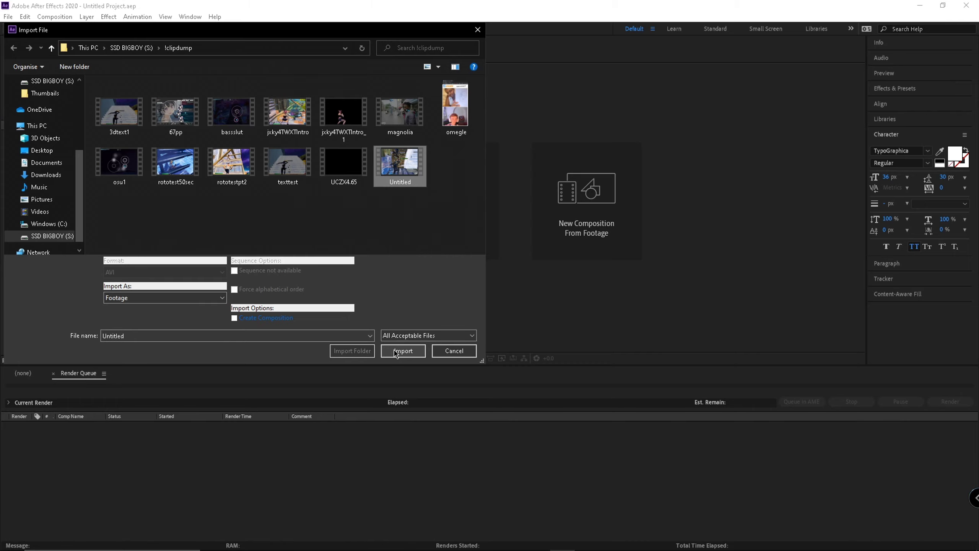
click(403, 350)
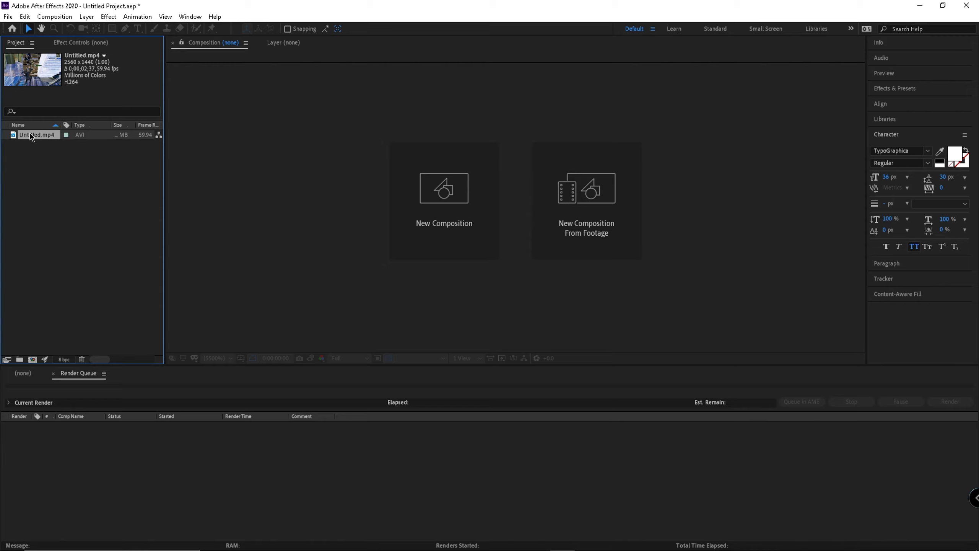
click(20, 374)
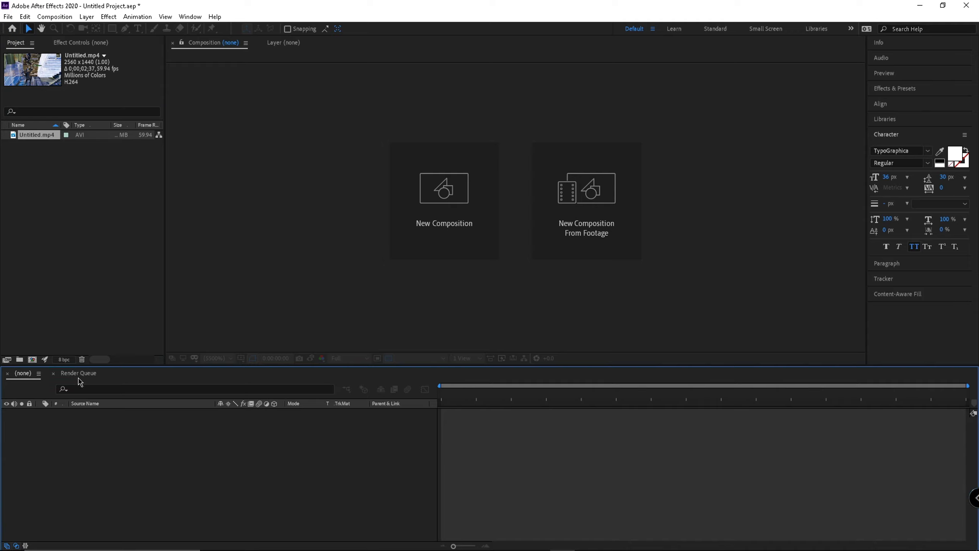
drag(32, 139, 465, 415)
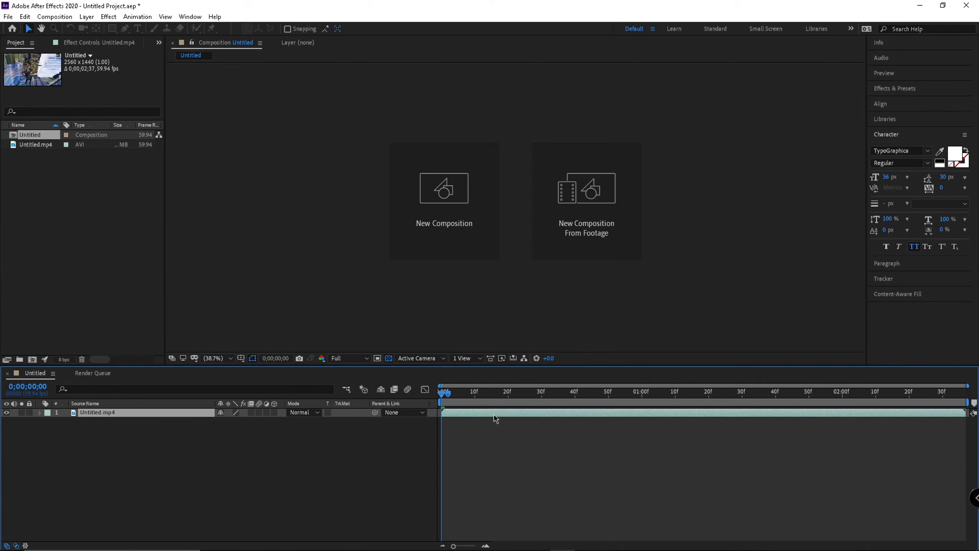
Shorten the composition's work area to end at 0;00;01;00 and return the playhead to the first frame.
drag(442, 395, 648, 400)
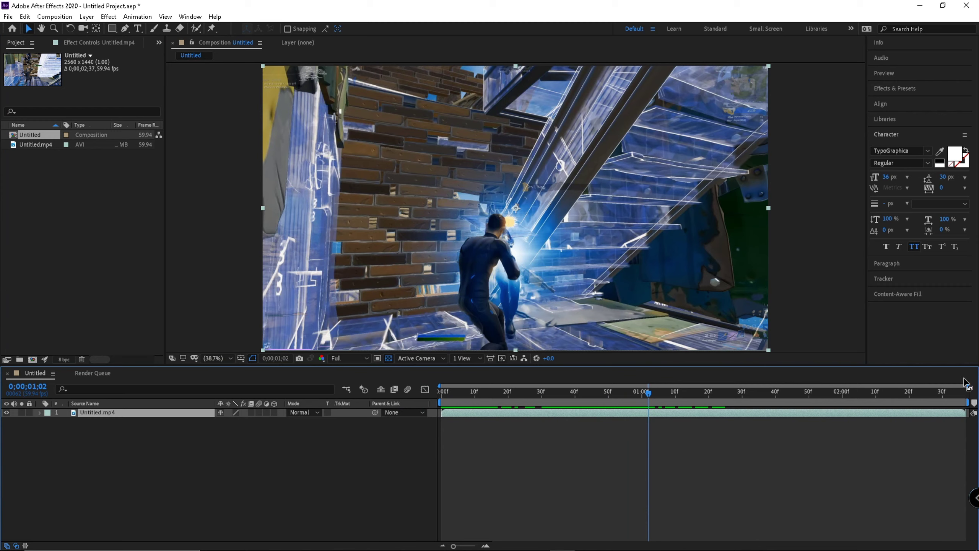
drag(968, 385, 768, 397)
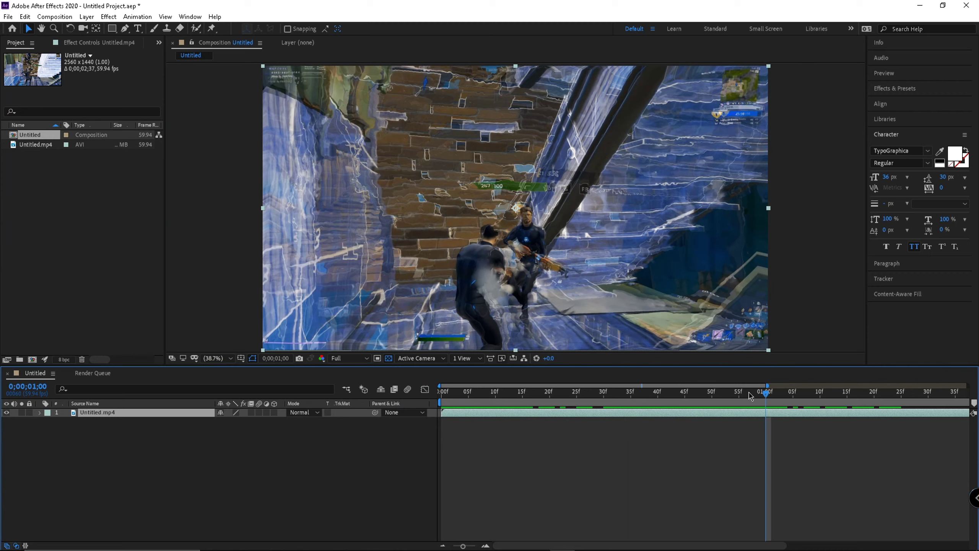
drag(766, 396, 441, 394)
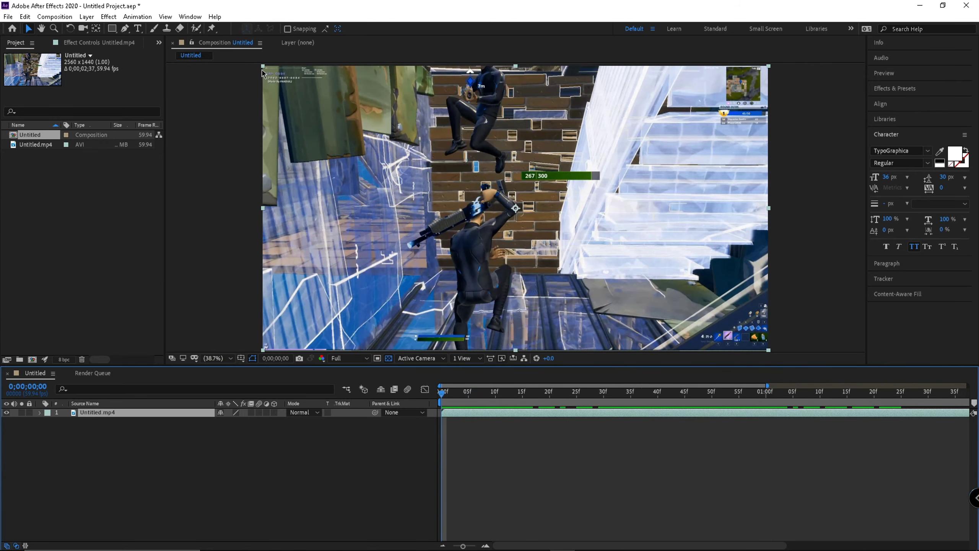
Open the Untitled.mp4 layer in its own viewer and paint a Roto Brush foreground stroke over the lower character on the first frame.
double_click(440, 162)
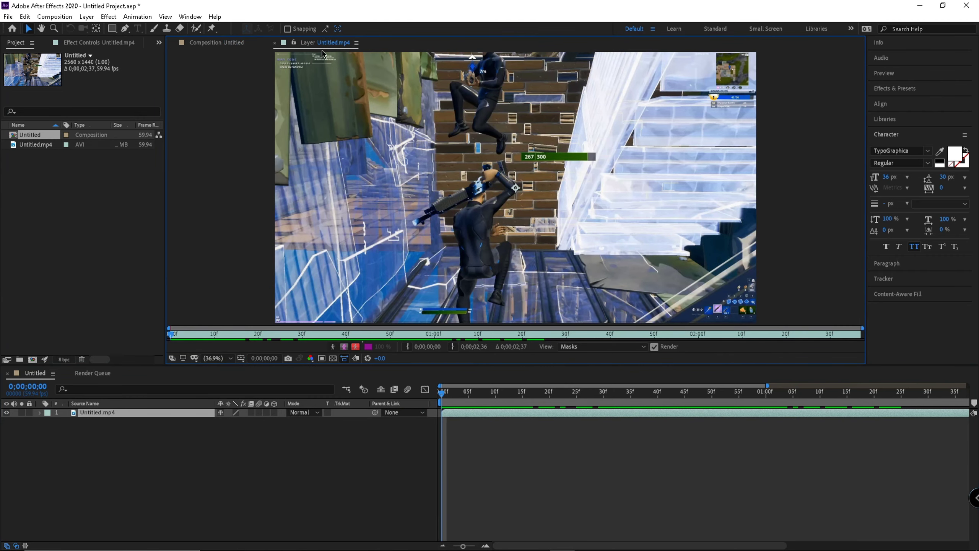
click(198, 31)
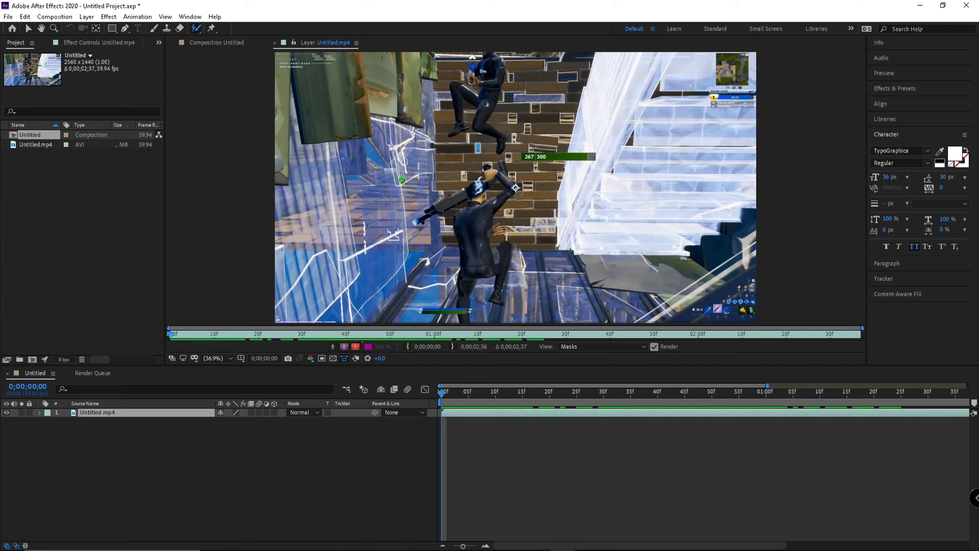
mouse_move(403, 179)
mouse_down()
mouse_move(471, 179)
mouse_move(405, 179)
mouse_up()
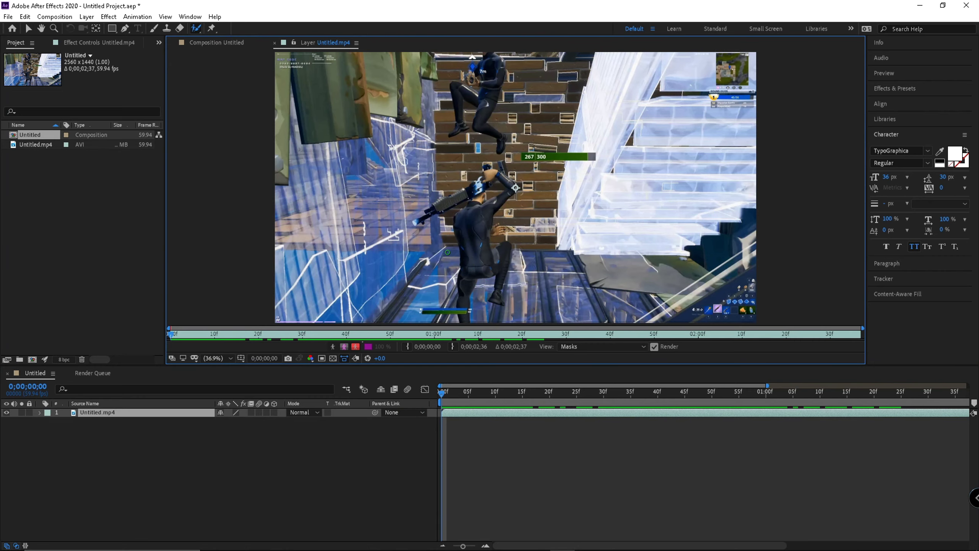
mouse_move(462, 319)
mouse_down()
mouse_move(477, 191)
mouse_move(442, 203)
mouse_move(497, 172)
mouse_move(509, 193)
mouse_move(482, 217)
mouse_move(481, 246)
mouse_move(489, 256)
mouse_move(504, 249)
mouse_move(496, 297)
mouse_up()
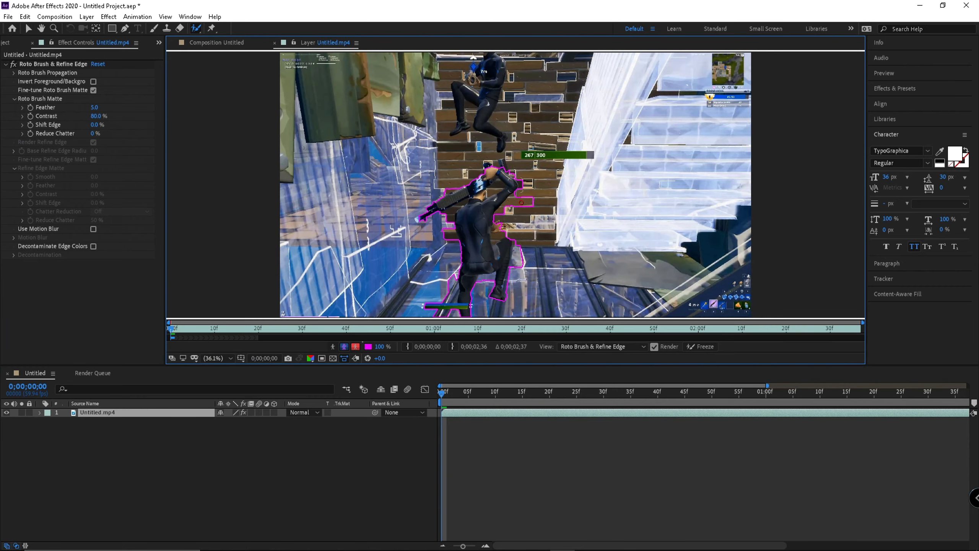
Refine the first frame's matte with corrective strokes around the character's legs, back, arm and raised hand.
drag(513, 212, 513, 213)
drag(456, 270, 450, 316)
drag(451, 220, 447, 213)
drag(502, 166, 495, 161)
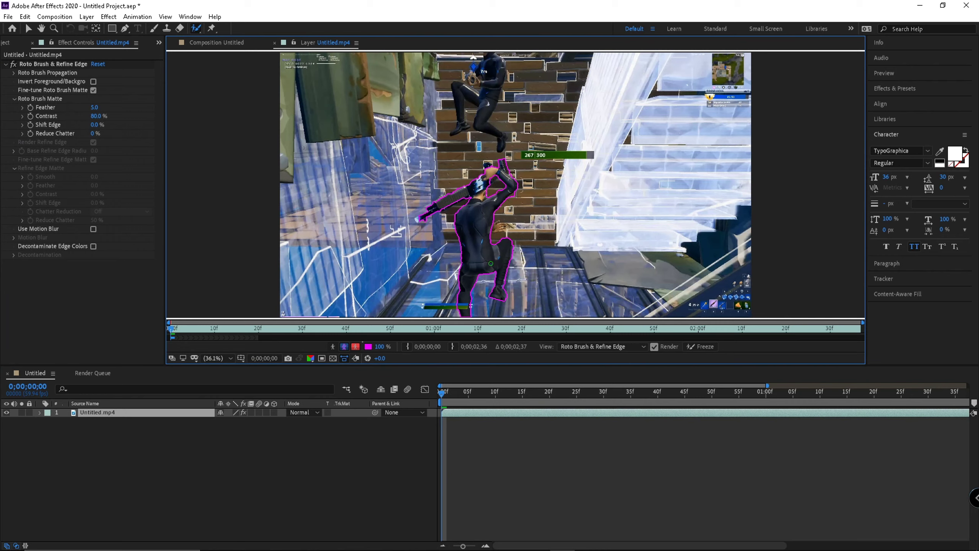
click(443, 394)
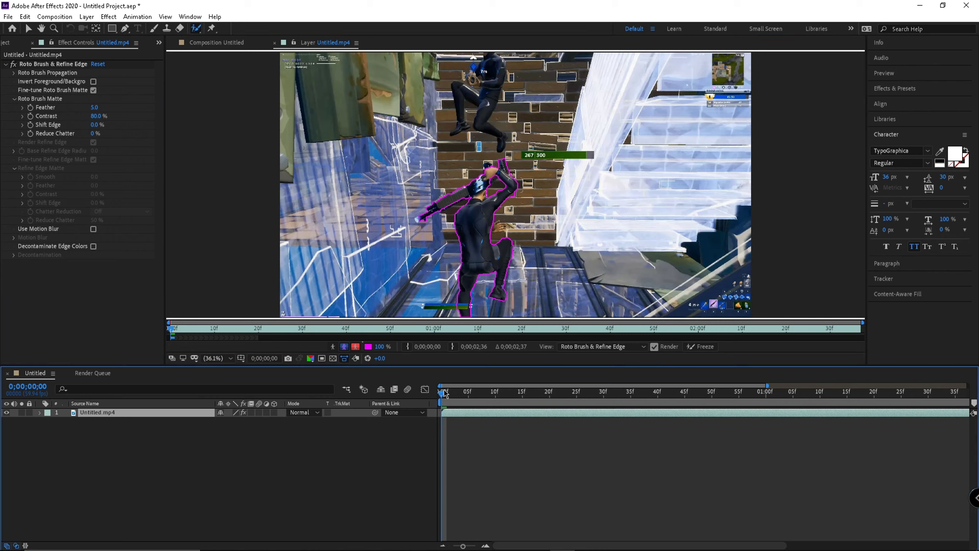
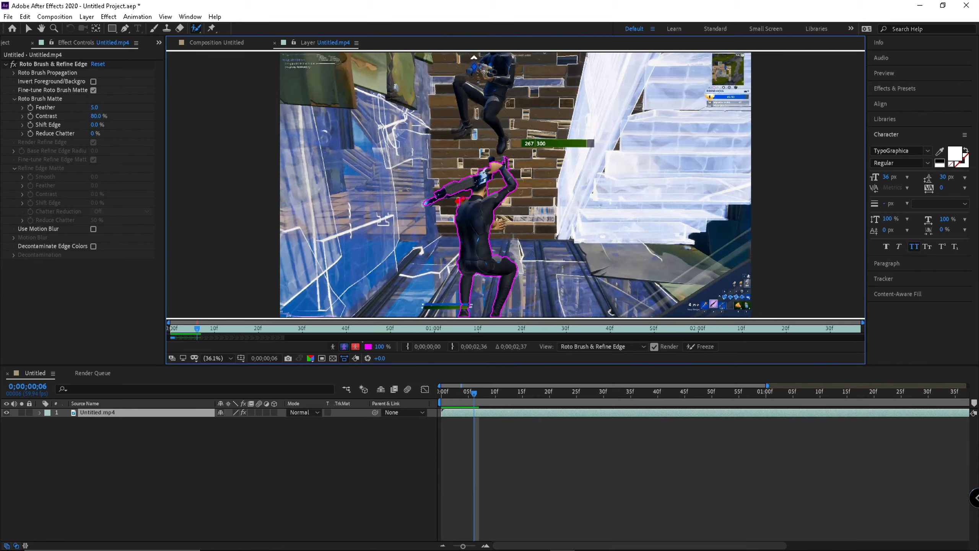
Advance through the frames to 0;00;00;09 and preview how the roto outline follows the character and weapon.
click(471, 393)
key(Page_Down)
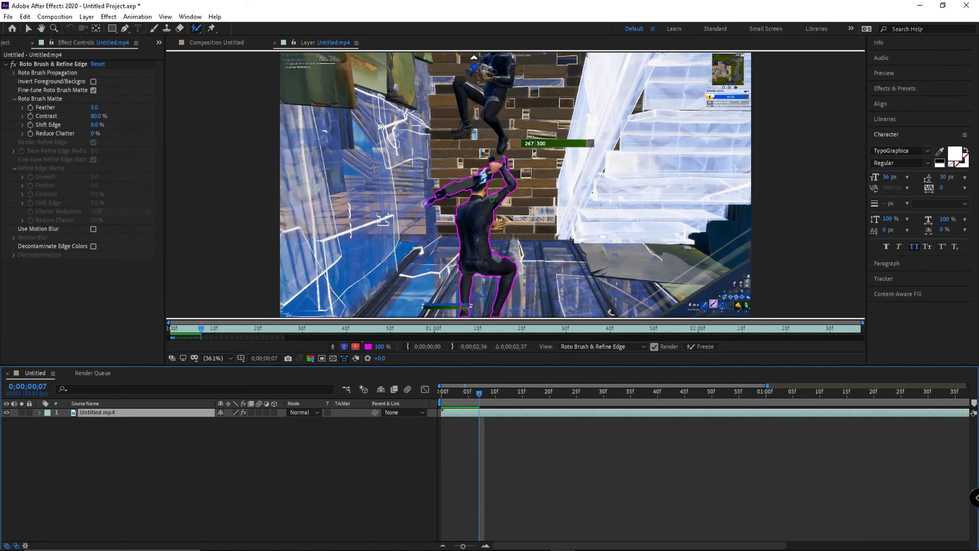
drag(474, 397, 486, 398)
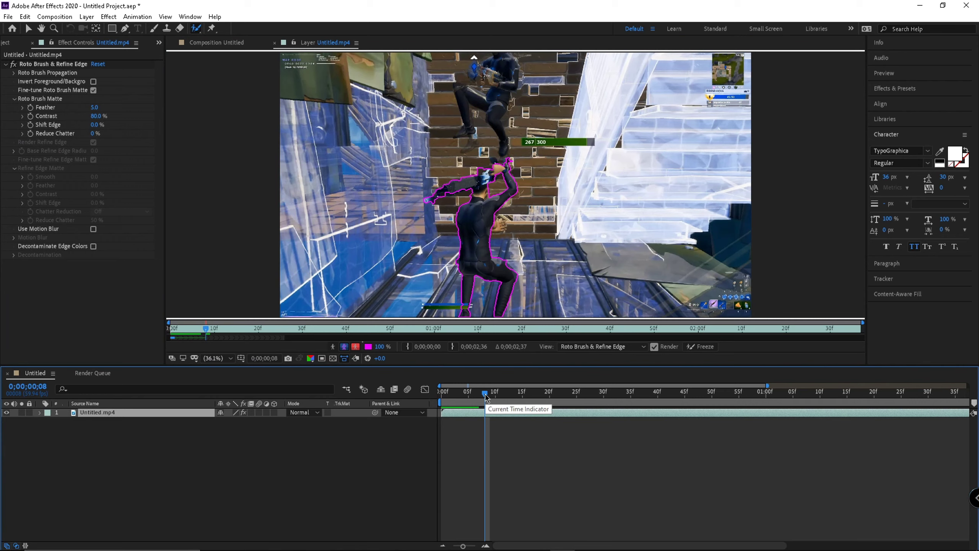
key(Page_Down)
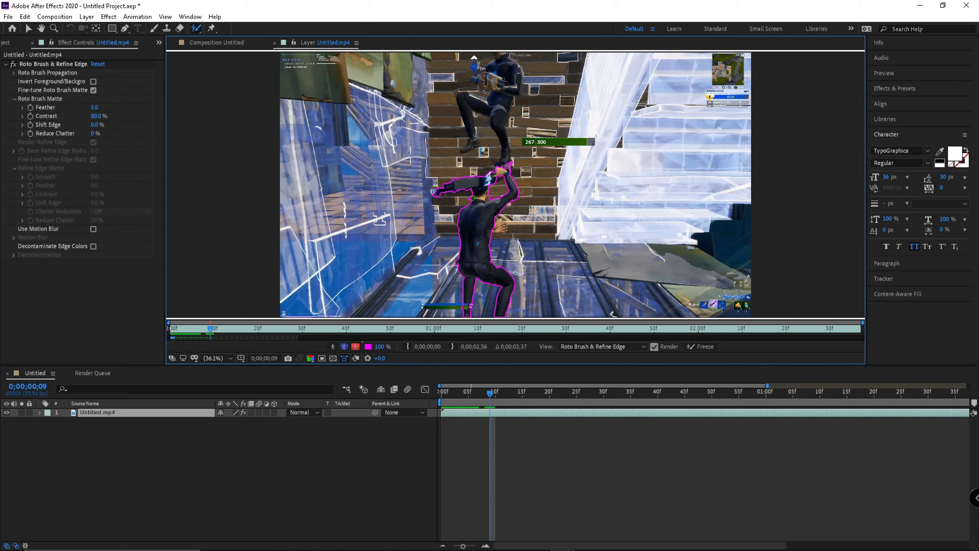
click(491, 394)
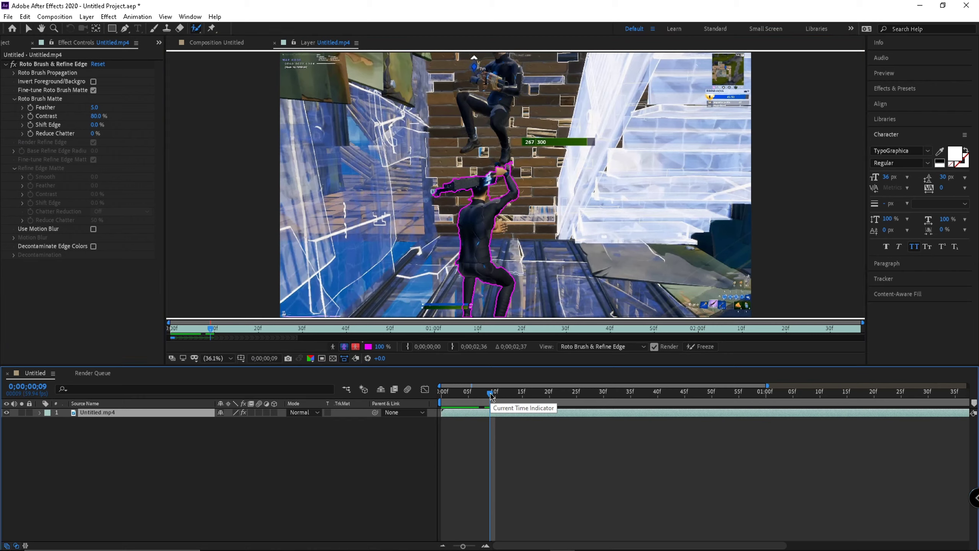
key(space)
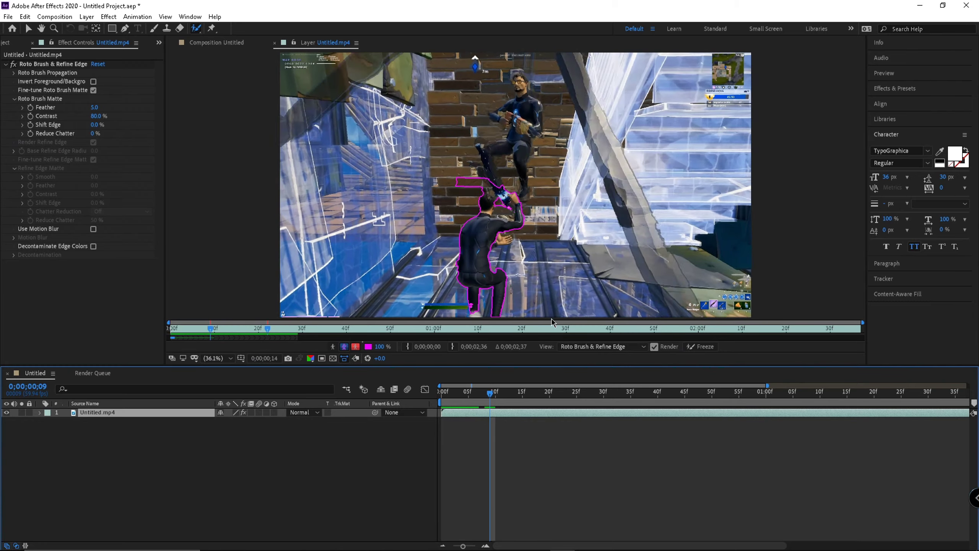
key(space)
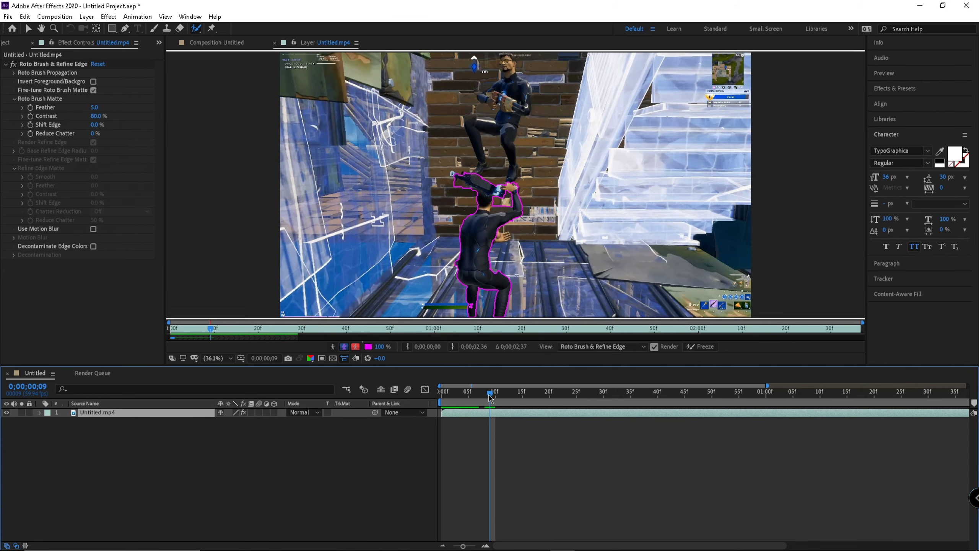
Go to 0;00;00;13 and correct the roto matte around the character's weapon, head, torso and lower legs.
mouse_move(493, 396)
mouse_down()
mouse_move(529, 395)
mouse_move(511, 393)
mouse_up()
drag(495, 205, 492, 212)
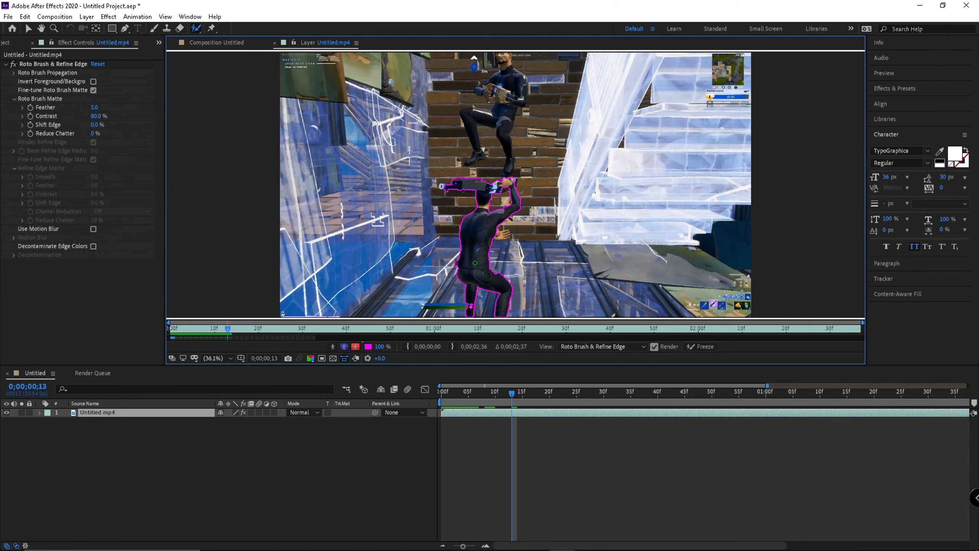
drag(471, 305, 468, 311)
drag(460, 313, 459, 312)
drag(479, 178, 501, 179)
click(444, 187)
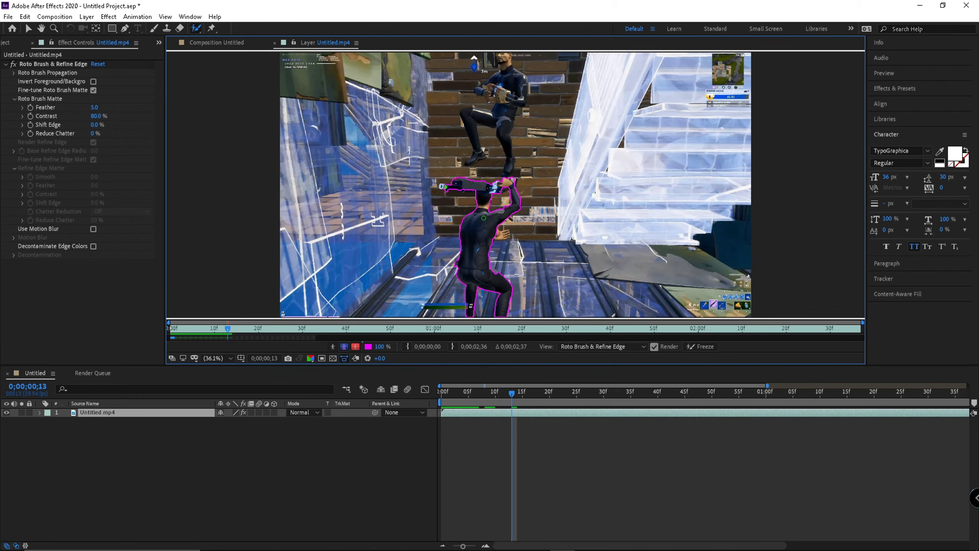
mouse_move(471, 198)
mouse_down()
mouse_move(503, 258)
mouse_move(481, 202)
mouse_up()
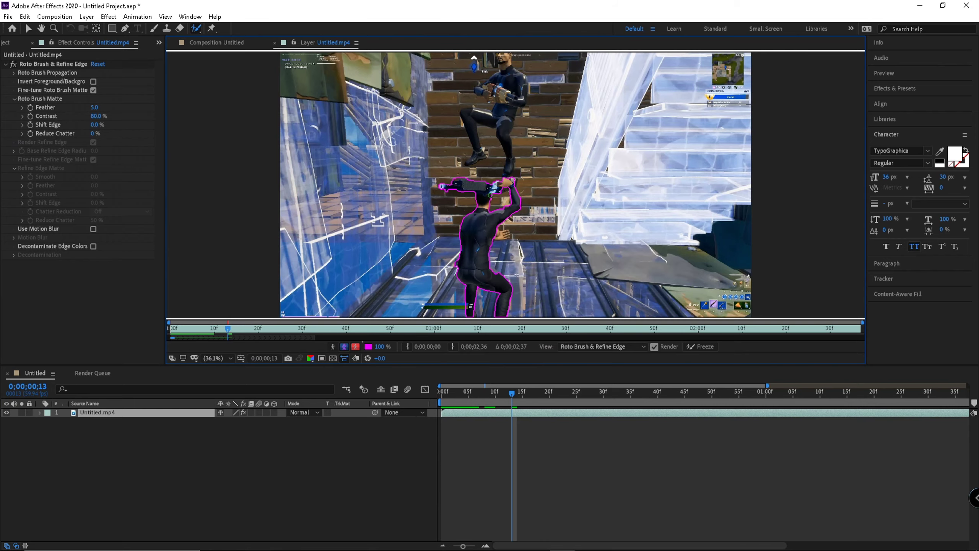
Check the matte through 0;00;00;20 to 0;00;00;34 and correct the edge around the weapon and raised arm, ending at 0;00;00;27.
click(516, 392)
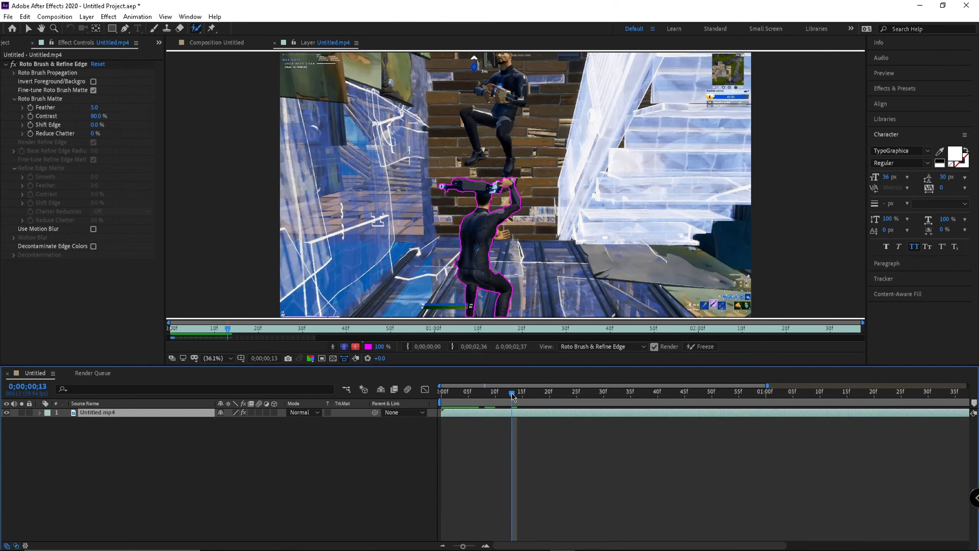
click(549, 392)
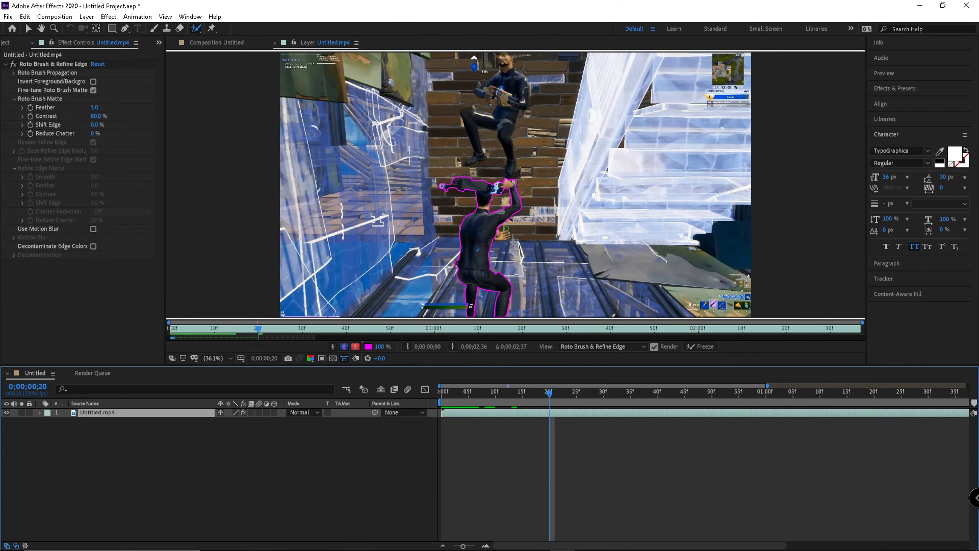
click(588, 392)
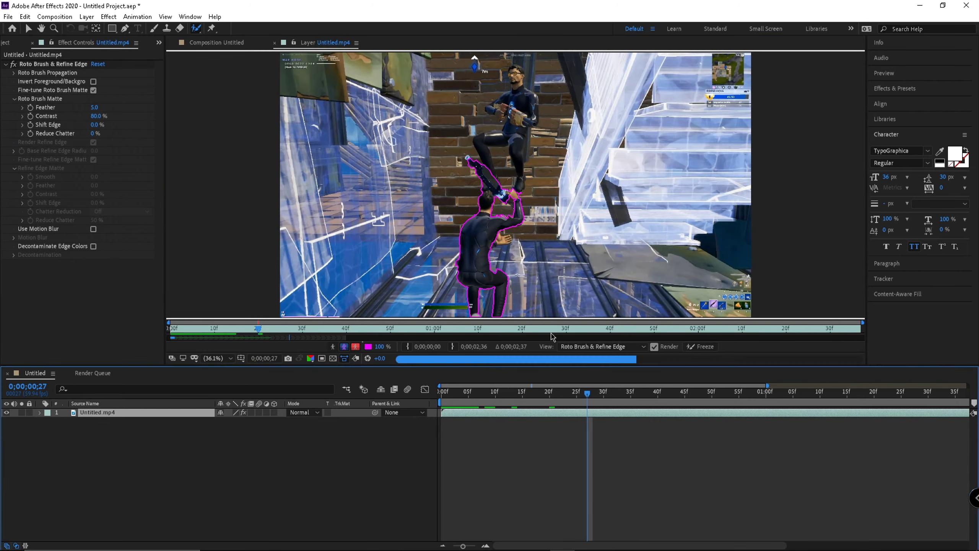
click(565, 392)
mouse_move(486, 162)
mouse_down()
mouse_move(496, 197)
mouse_move(516, 207)
mouse_up()
click(625, 392)
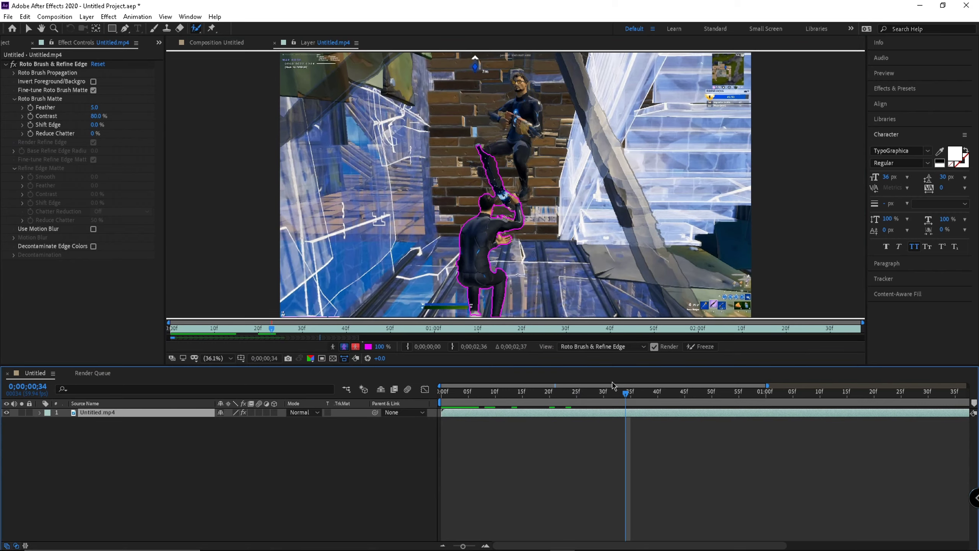
click(587, 392)
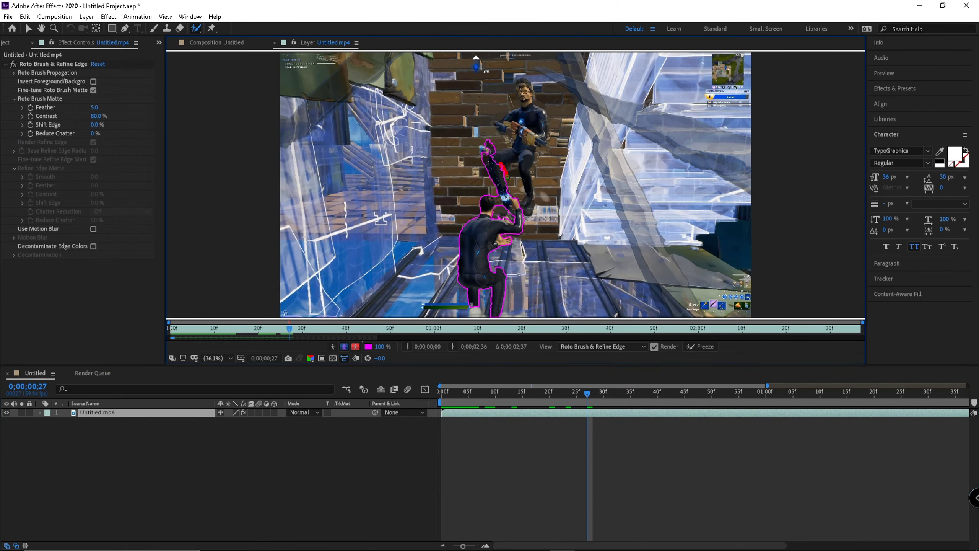
drag(505, 208, 511, 218)
Scrub on beyond 0;00;00;27 and touch up the matte beside the character's elbow and lower leg.
drag(587, 393, 631, 393)
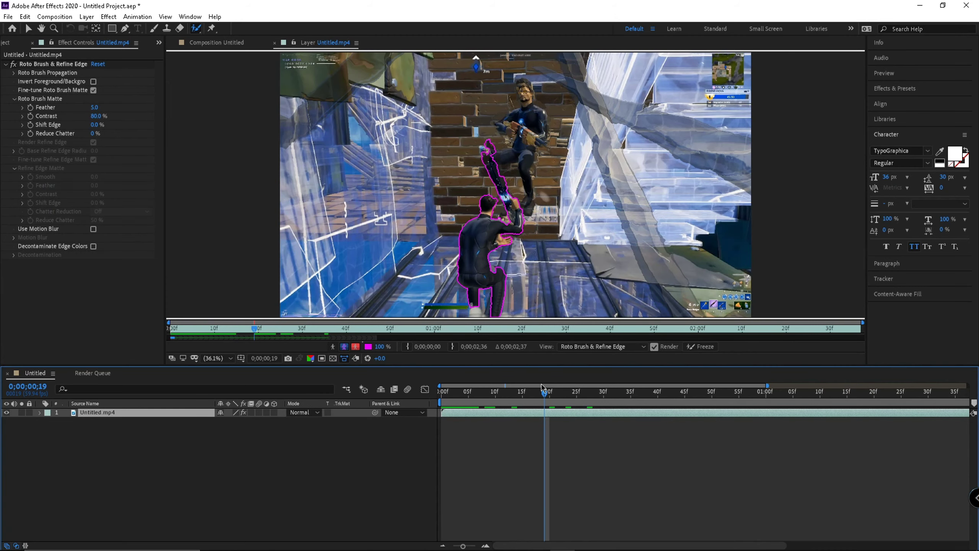
click(587, 392)
drag(587, 392, 614, 393)
click(522, 228)
drag(503, 307, 504, 309)
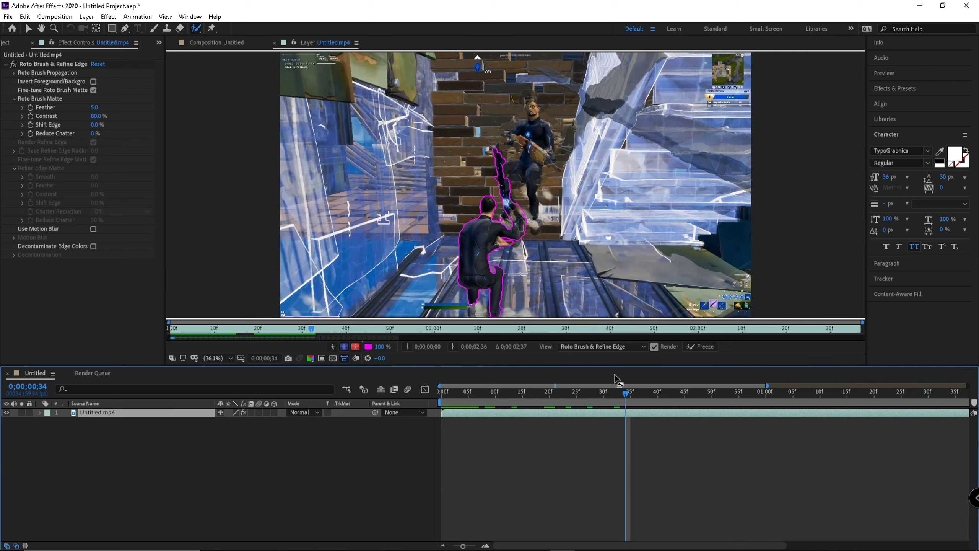
Continue past 0;00;00;34, correct the matte around the character's head at 0;00;00;39, and advance to 0;00;00;44.
key(Page_Down)
key(Page_Down)
key(Page_Down)
click(654, 393)
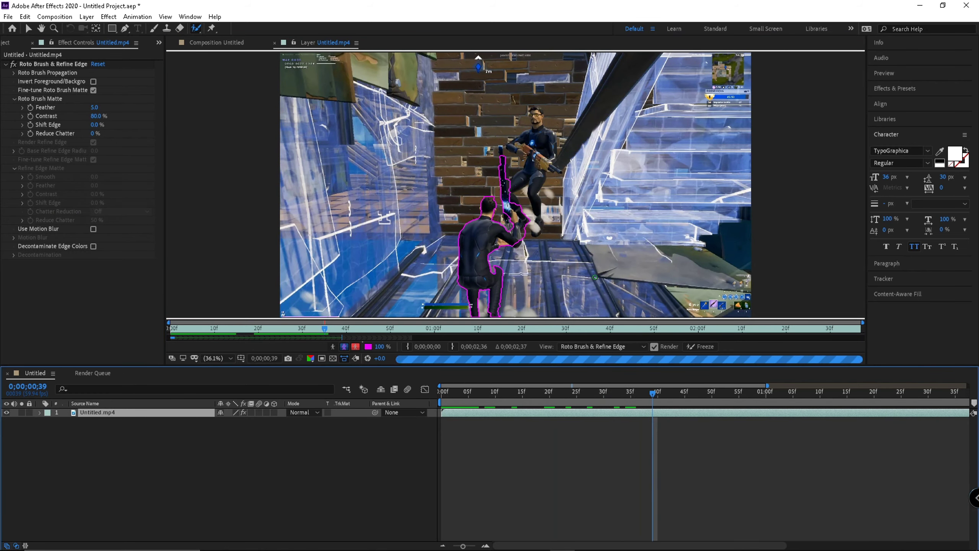
drag(489, 201, 486, 209)
click(676, 396)
click(680, 393)
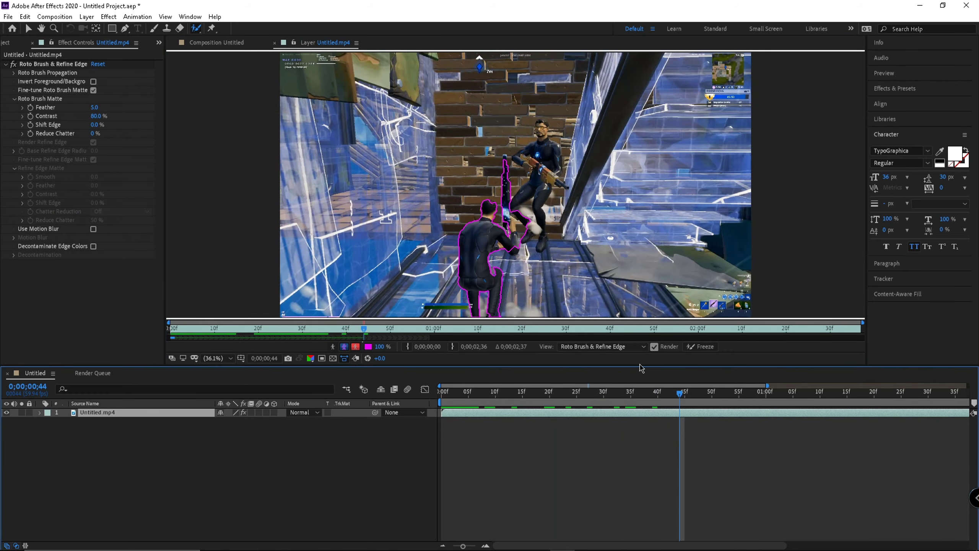
Continue from 0;00;00;50 to 0;00;01;00, correcting the matte beside the torso and brushing the character back in from head to legs.
click(713, 394)
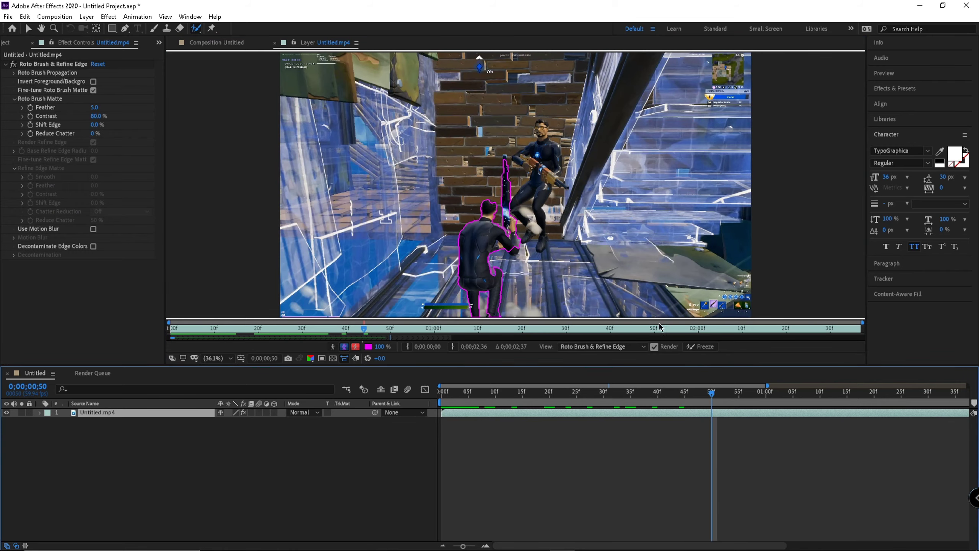
click(732, 395)
click(749, 394)
drag(505, 255, 510, 263)
click(766, 395)
mouse_move(491, 207)
mouse_down()
mouse_move(466, 253)
mouse_move(494, 308)
mouse_up()
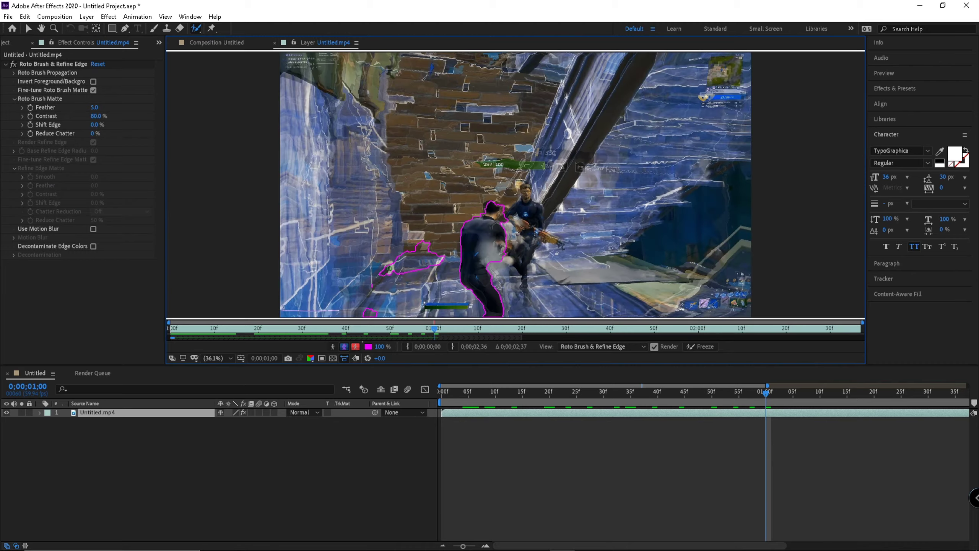
Subtract the stray floor and wall patches and the area by the character's shoulder from the matte at 0;00;01;00.
alt+drag(366, 311, 425, 236)
ctrl+drag(363, 224, 352, 216)
alt+drag(503, 208, 506, 221)
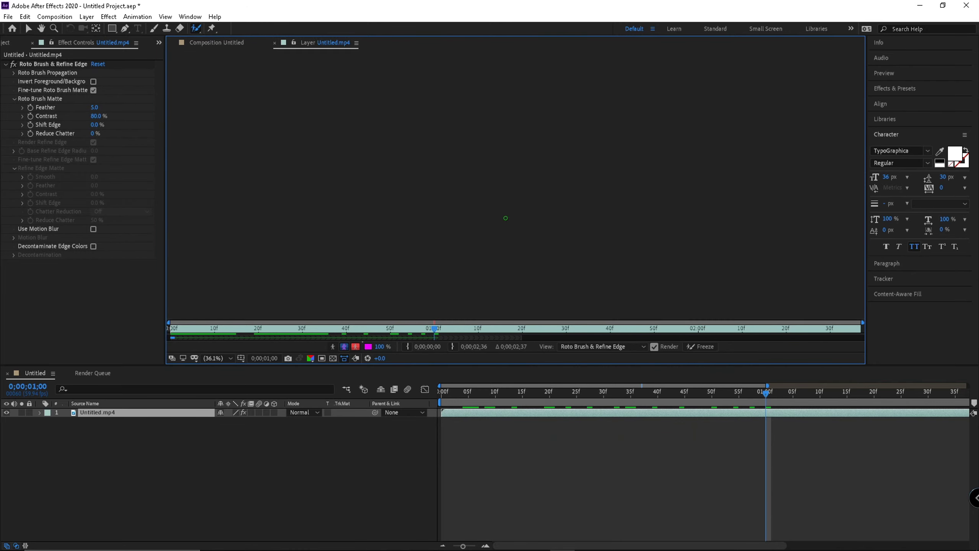
Subtract the background beside the character's hands at 0;00;00;40, then recheck the matte and return to 0;00;00;30.
drag(765, 392, 658, 392)
alt+drag(512, 209, 519, 216)
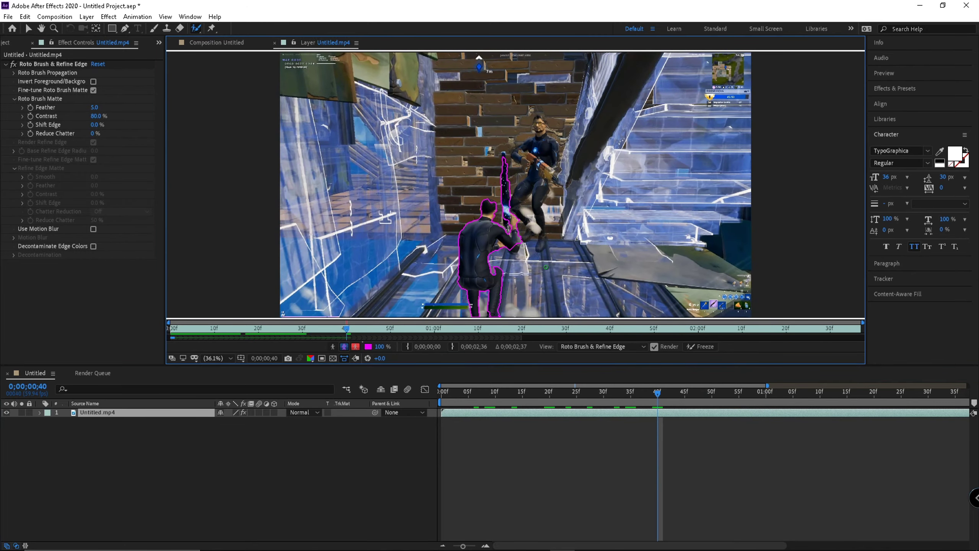
drag(658, 392, 761, 397)
click(603, 392)
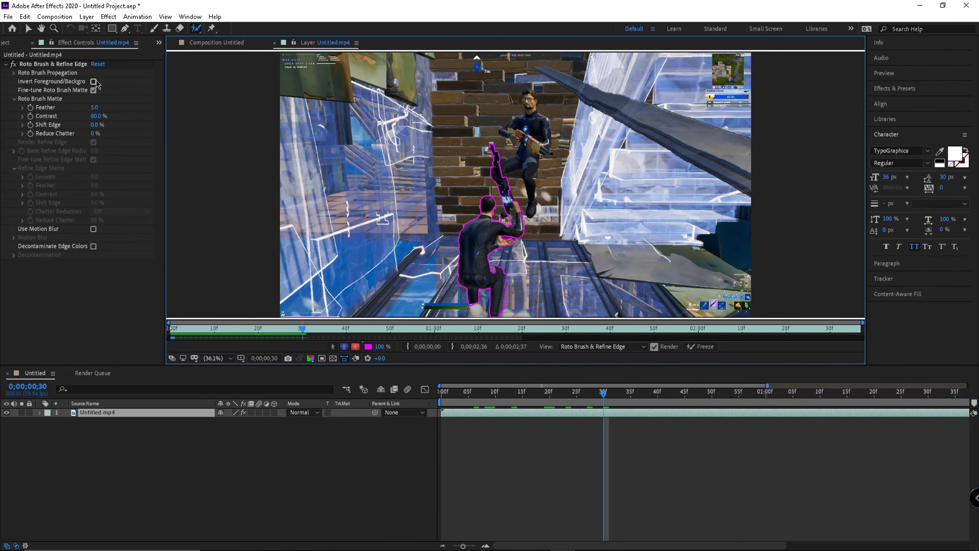
Add the Untitled composition to the render queue and show the queue.
click(7, 17)
mouse_move(49, 180)
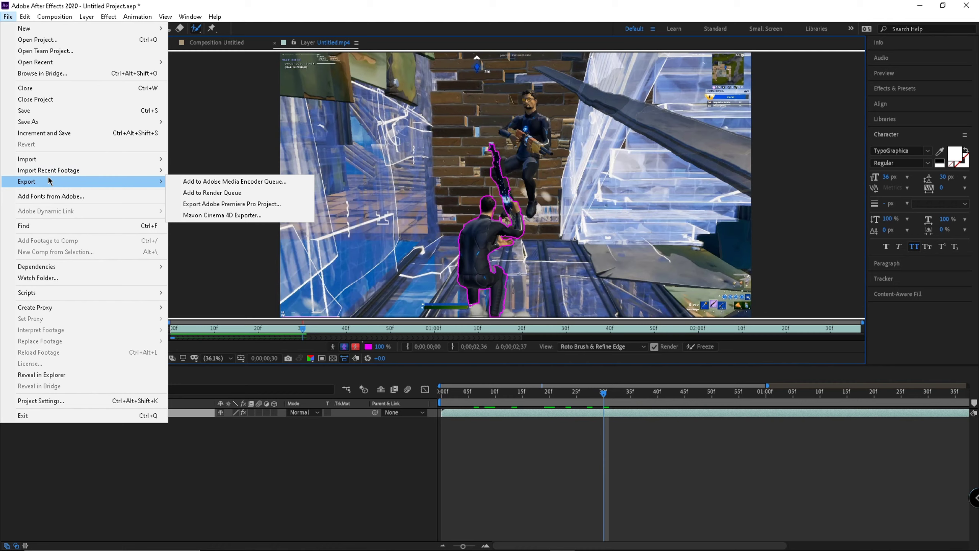
click(218, 193)
click(92, 374)
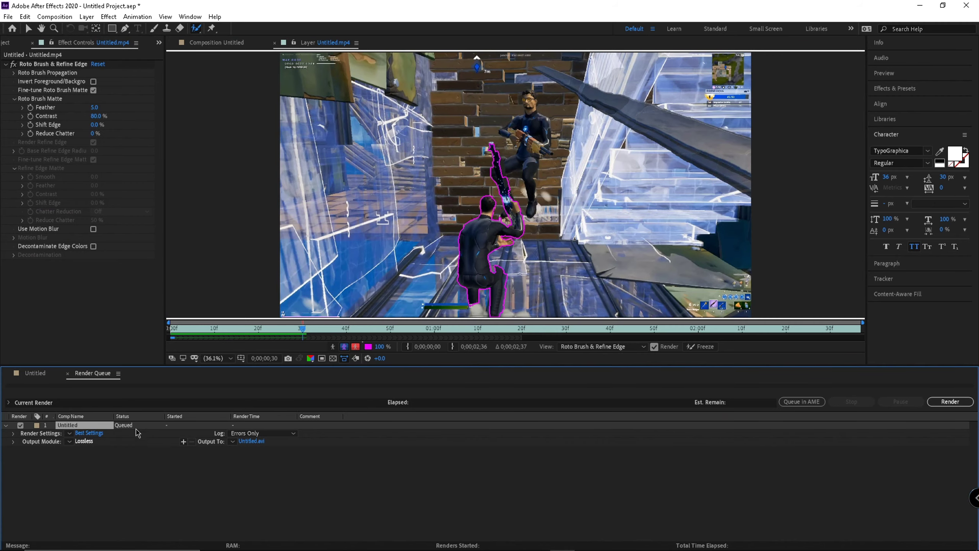
Set the queued item's output module channels to RGB + Alpha, keeping the AVI format.
click(120, 438)
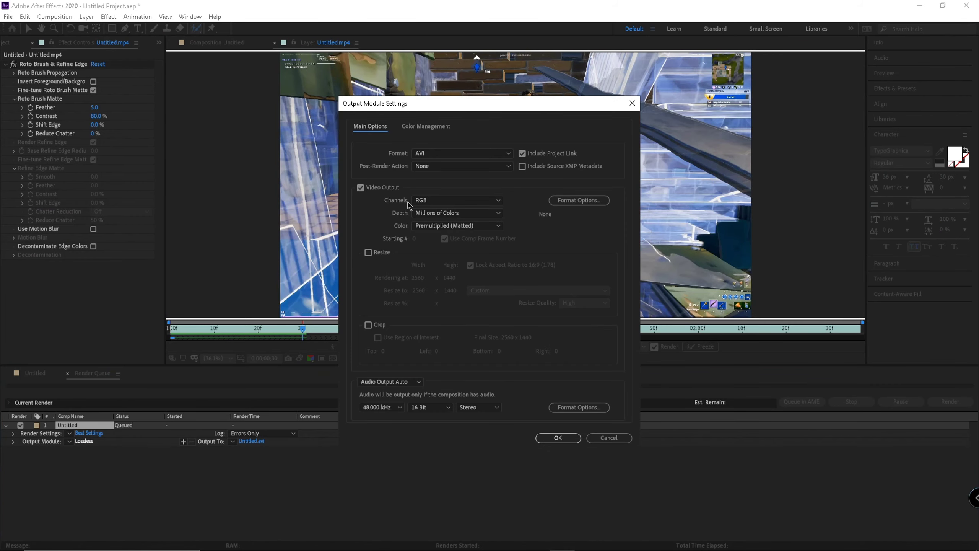
click(433, 203)
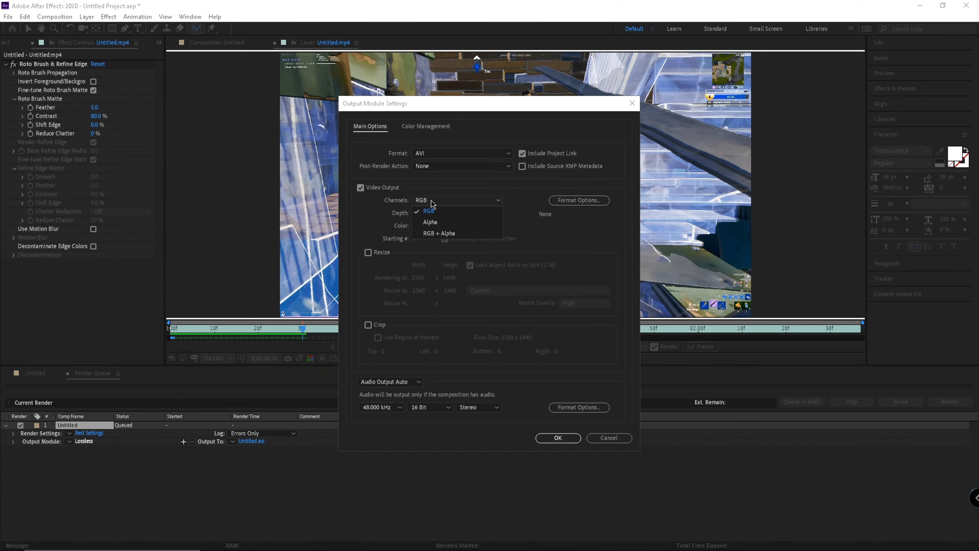
click(441, 234)
click(559, 439)
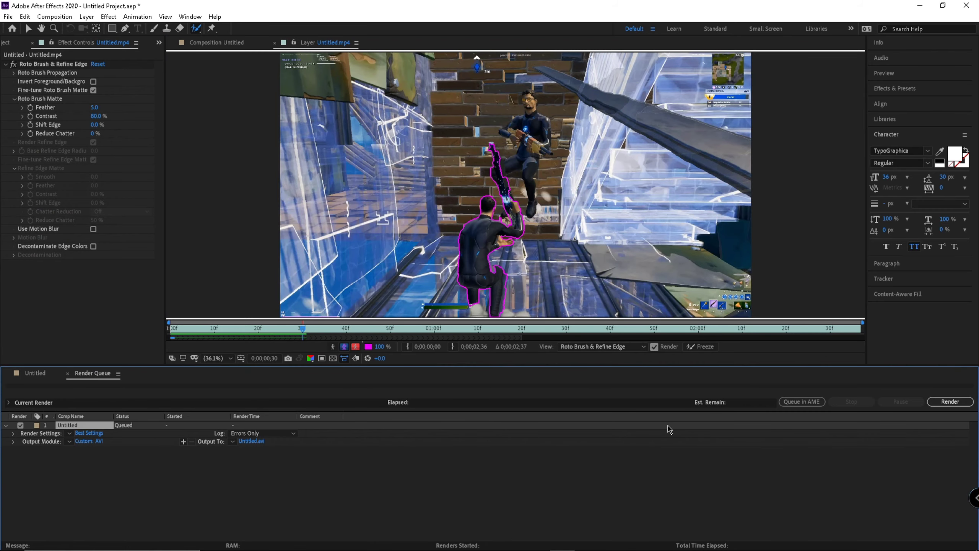
Start rendering the queued Untitled composition.
click(940, 404)
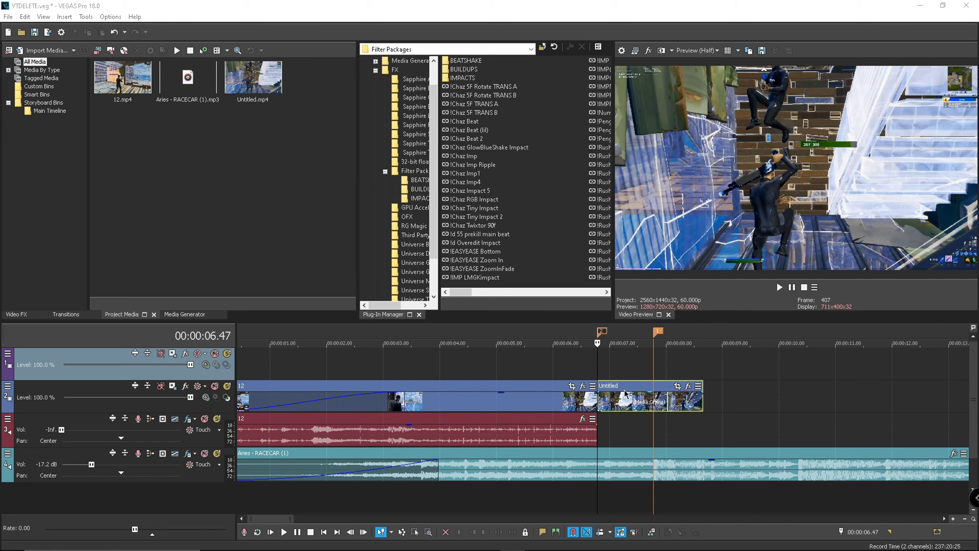
In VEGAS Pro, duplicate the Untitled clip onto the empty track above and trim the copy's end at marker 1.
click(600, 393)
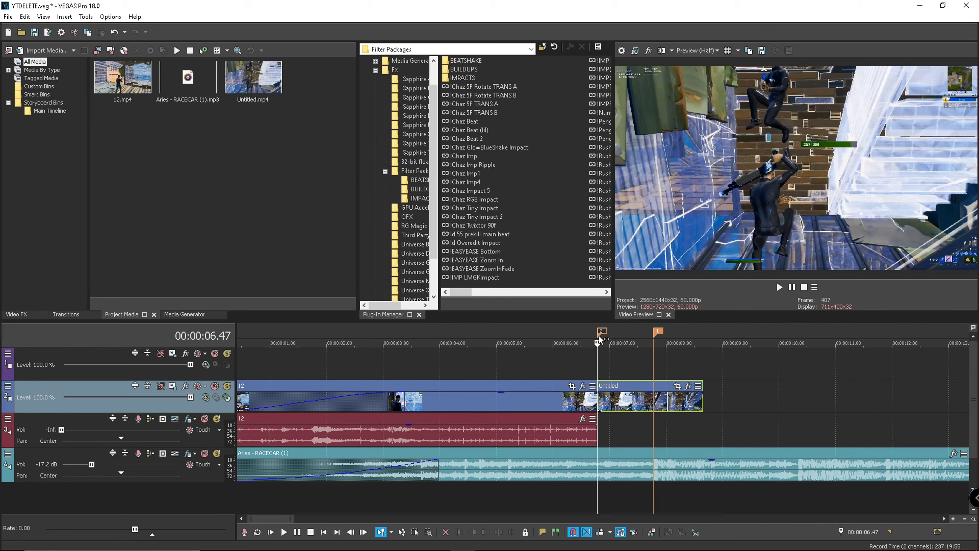
scroll(600, 393, up, 2)
scroll(626, 386, up, 3)
drag(609, 384, 613, 359)
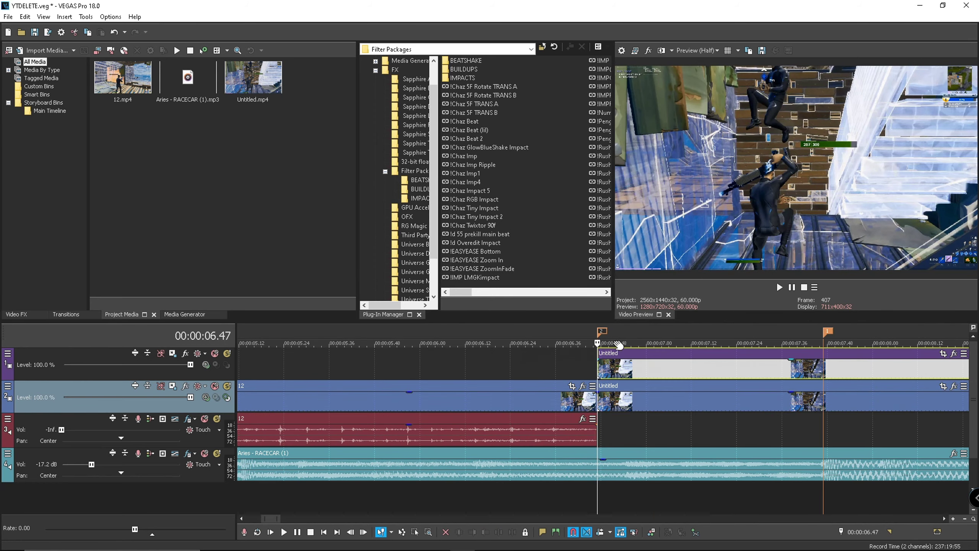
scroll(724, 373, down, 2)
scroll(726, 377, down, 2)
drag(737, 367, 673, 331)
scroll(631, 337, up, 2)
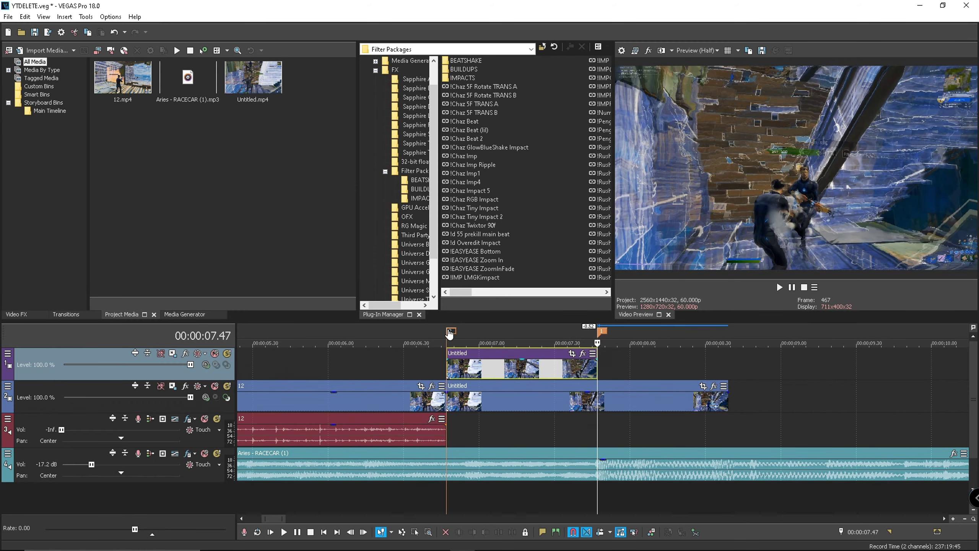
Open Event Pan/Crop for the upper Untitled clip at 00:00:06.47 and enable its mask.
click(449, 331)
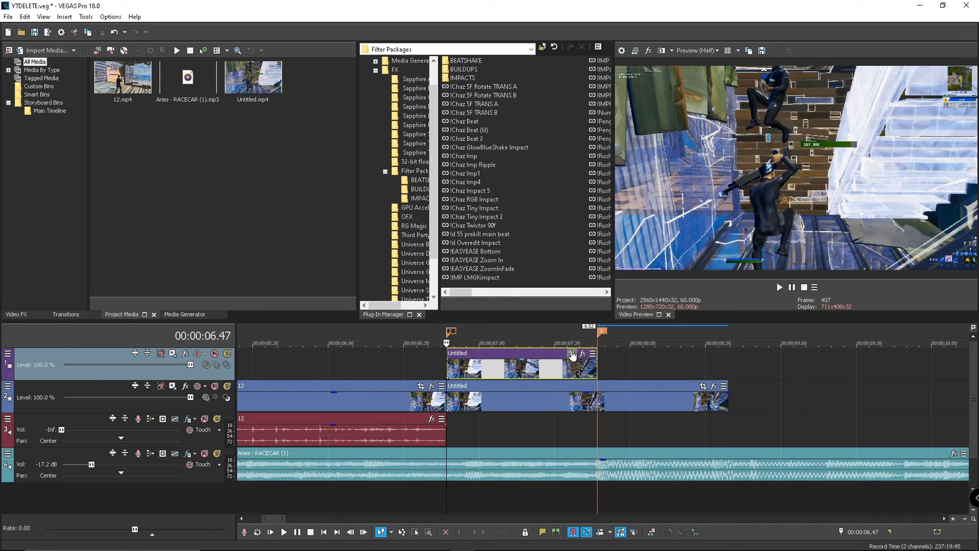
click(572, 353)
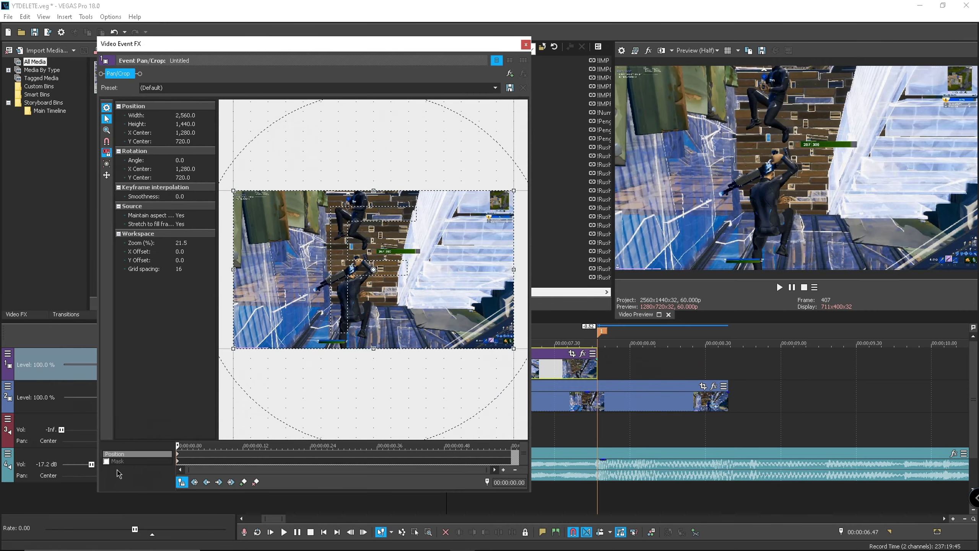
click(106, 462)
click(107, 119)
drag(286, 269, 351, 245)
scroll(422, 274, up, 4)
scroll(422, 275, up, 6)
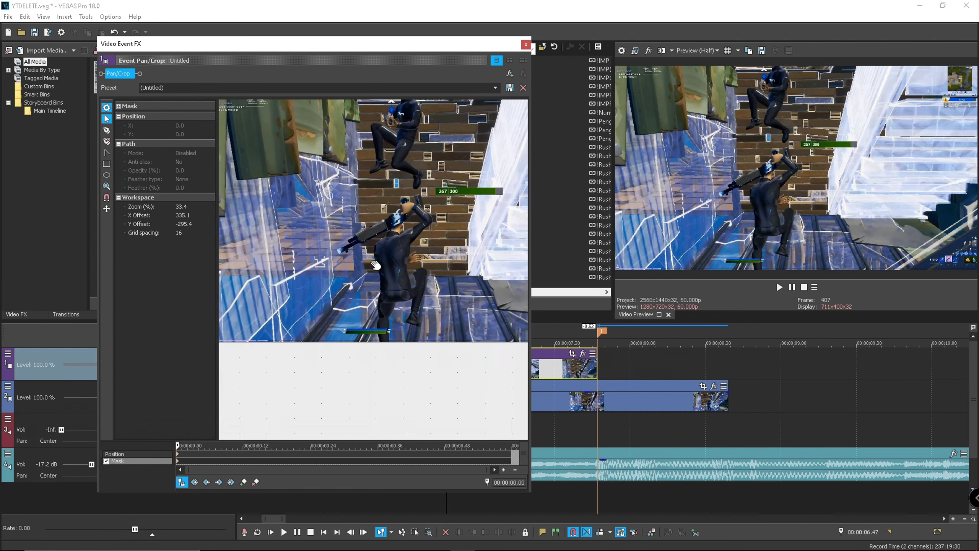
scroll(348, 268, up, 1)
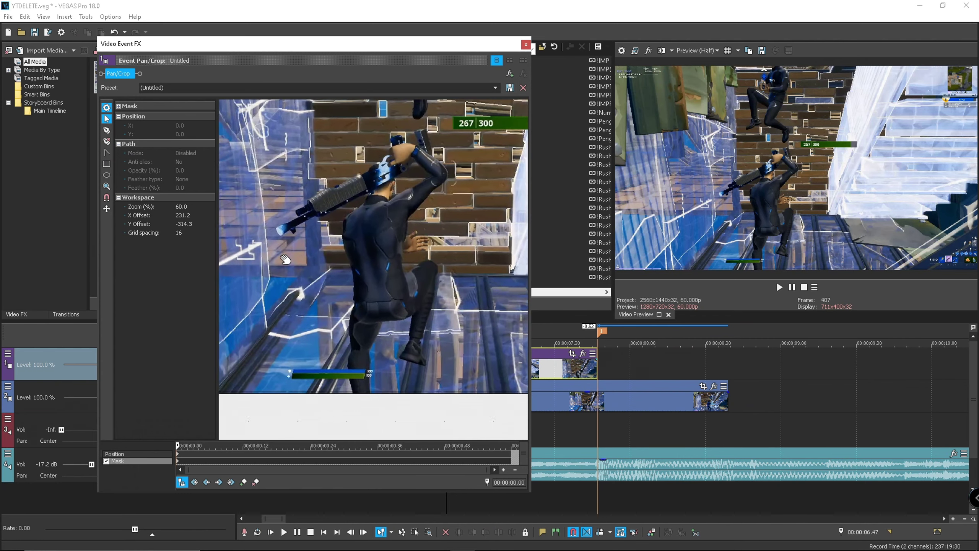
Draw a closed mask path around the near character and the raised gun at 00:00:00.00.
click(107, 130)
click(364, 404)
click(357, 381)
click(361, 348)
click(359, 319)
click(361, 296)
click(359, 275)
click(352, 248)
click(354, 233)
click(305, 236)
click(280, 241)
click(295, 233)
click(341, 206)
click(391, 180)
click(440, 162)
click(420, 228)
click(410, 294)
click(428, 287)
click(445, 281)
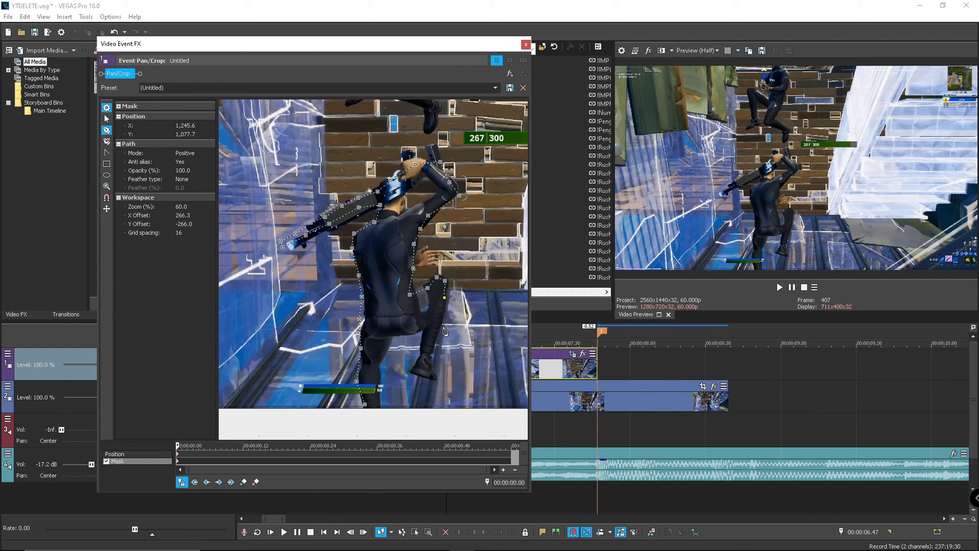
click(441, 331)
click(433, 375)
click(421, 329)
click(385, 337)
click(381, 405)
click(364, 405)
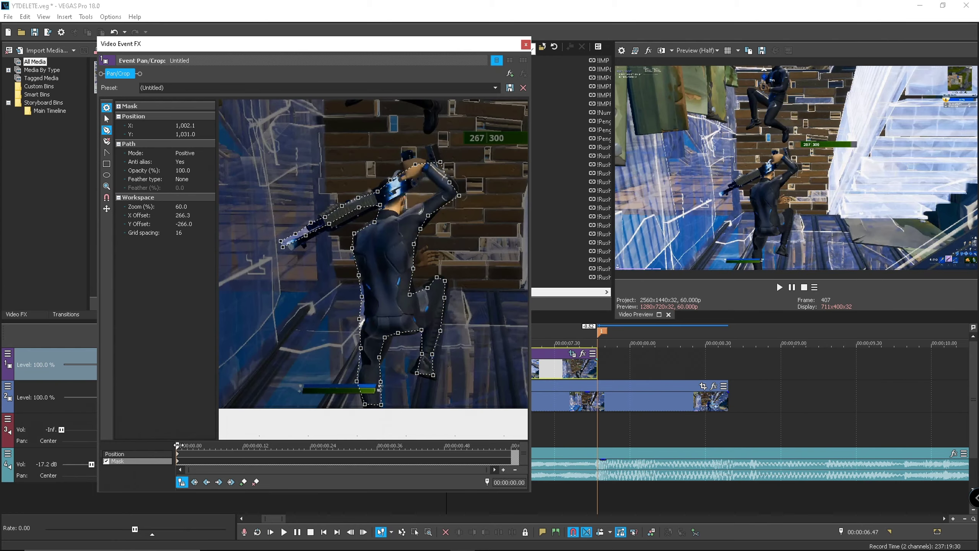
Move the mask points at 00:00:00.08 to follow the character's changed leg position.
scroll(354, 287, down, 3)
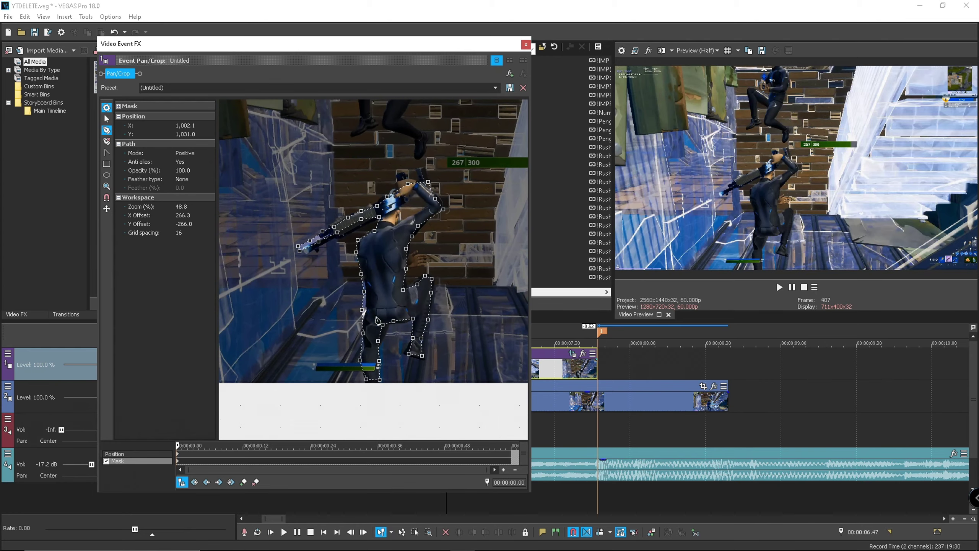
drag(174, 445, 221, 445)
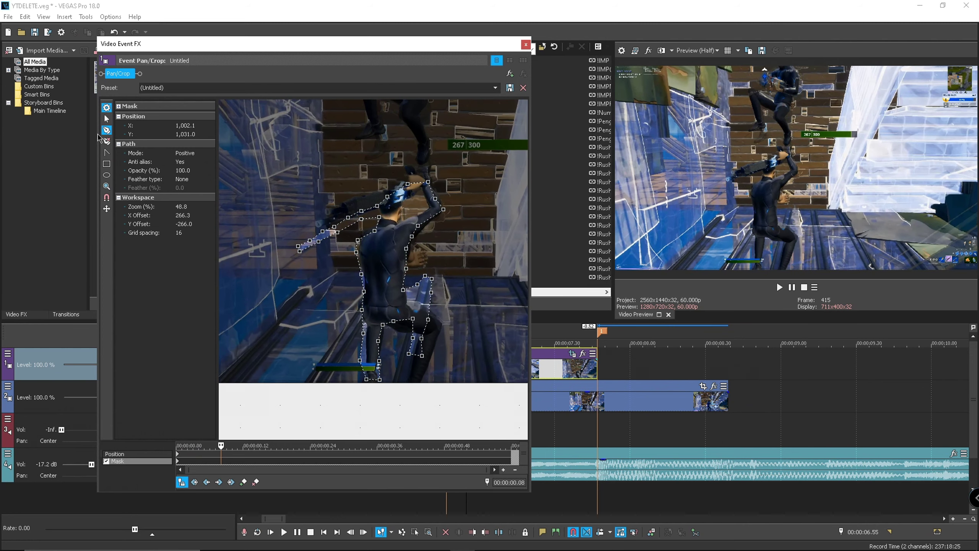
click(106, 119)
click(339, 200)
click(335, 227)
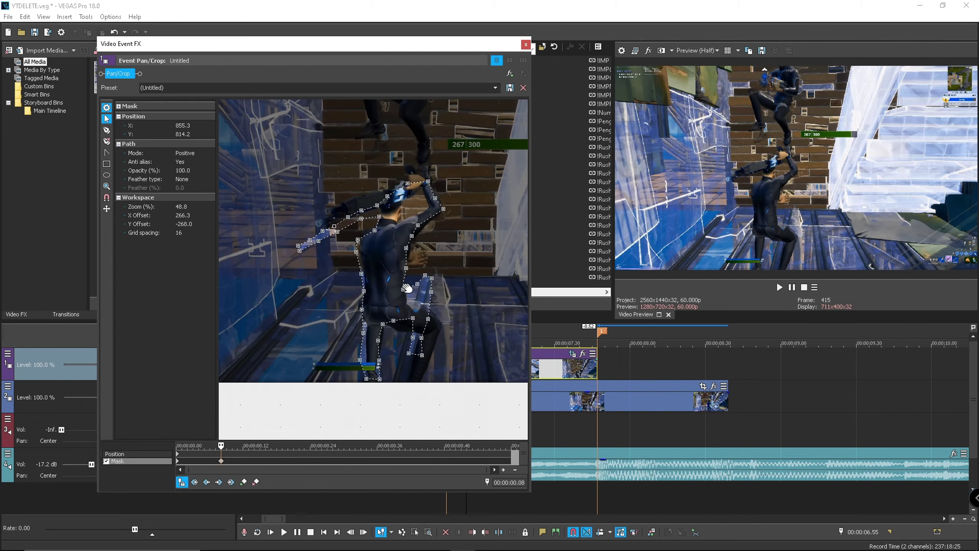
drag(422, 355, 442, 331)
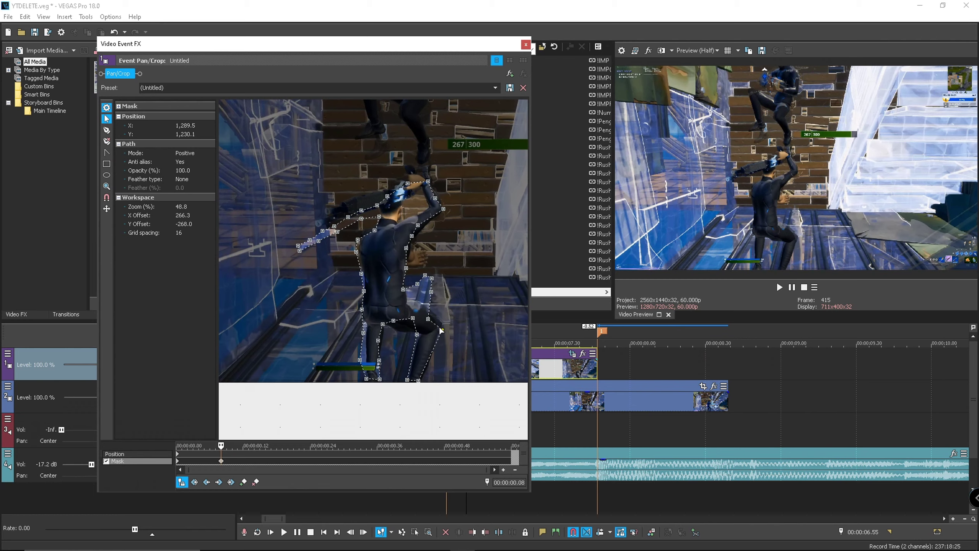
drag(431, 294, 408, 297)
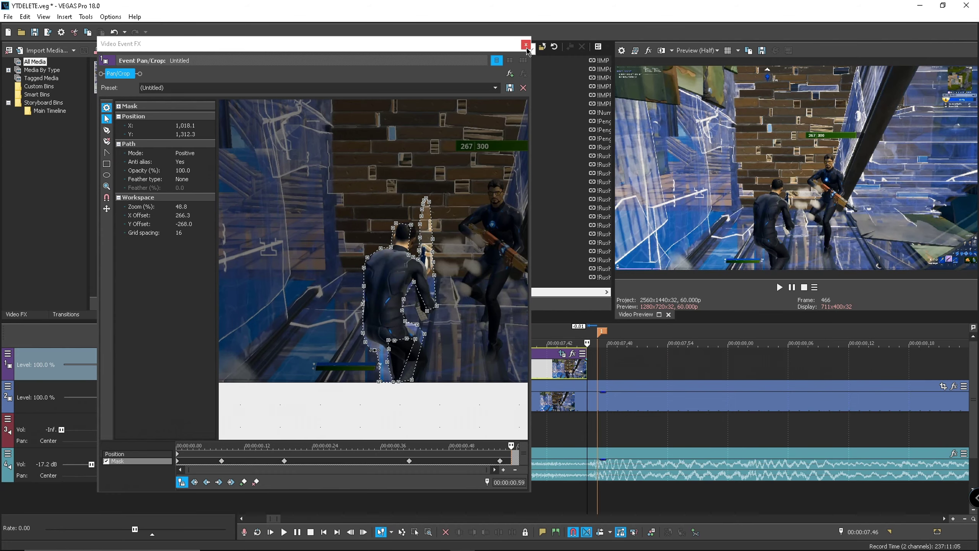
Set the mask's feather type to Both and feather to 3% at the 00:00:00.57 keyframe.
click(500, 461)
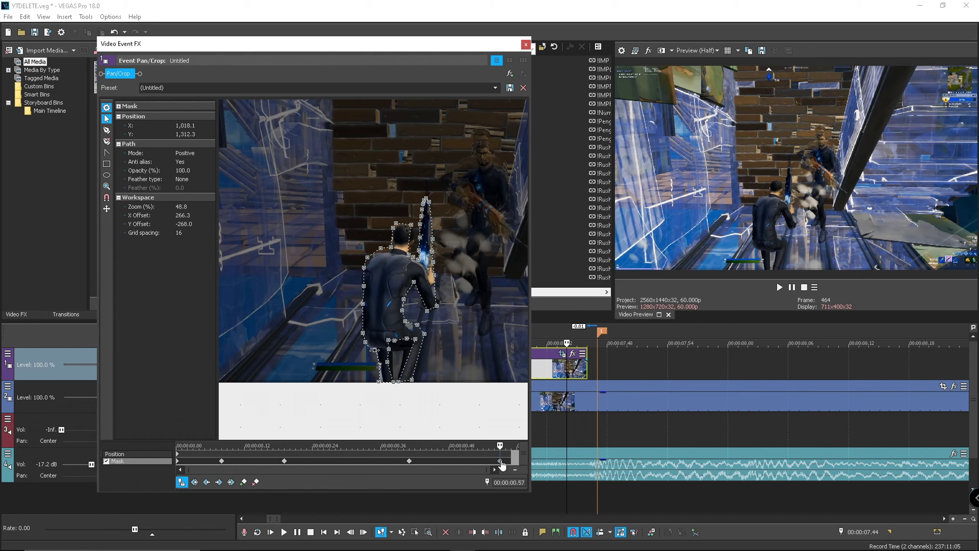
click(183, 181)
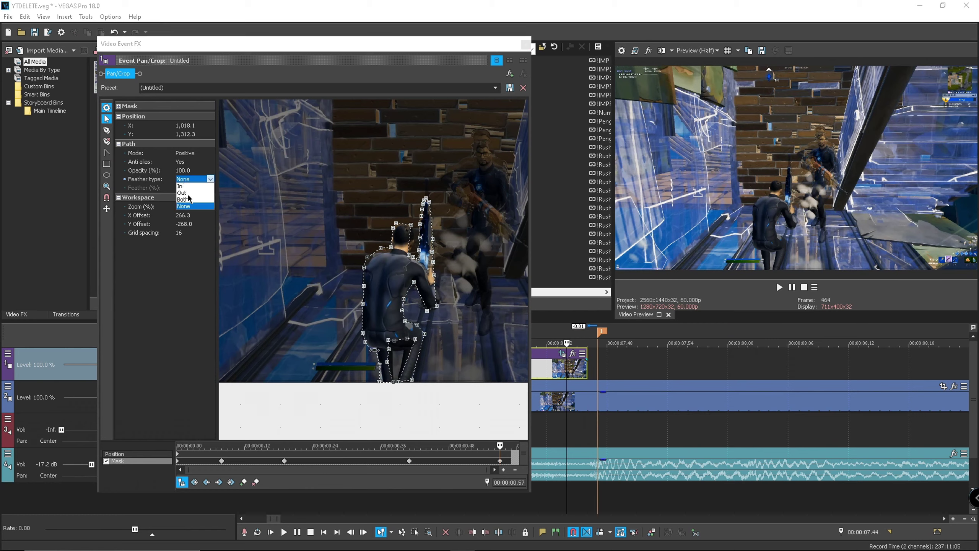
click(185, 206)
click(185, 188)
text(3)
key(Return)
Feather the mask on both sides by 3% at the 00:00:00.41 keyframe.
click(408, 460)
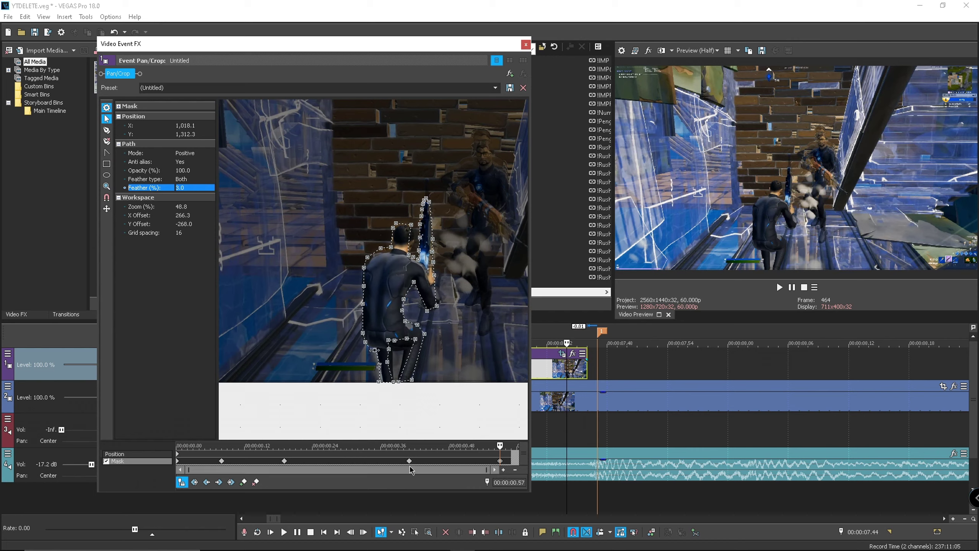
click(184, 180)
click(187, 205)
click(187, 189)
key(Return)
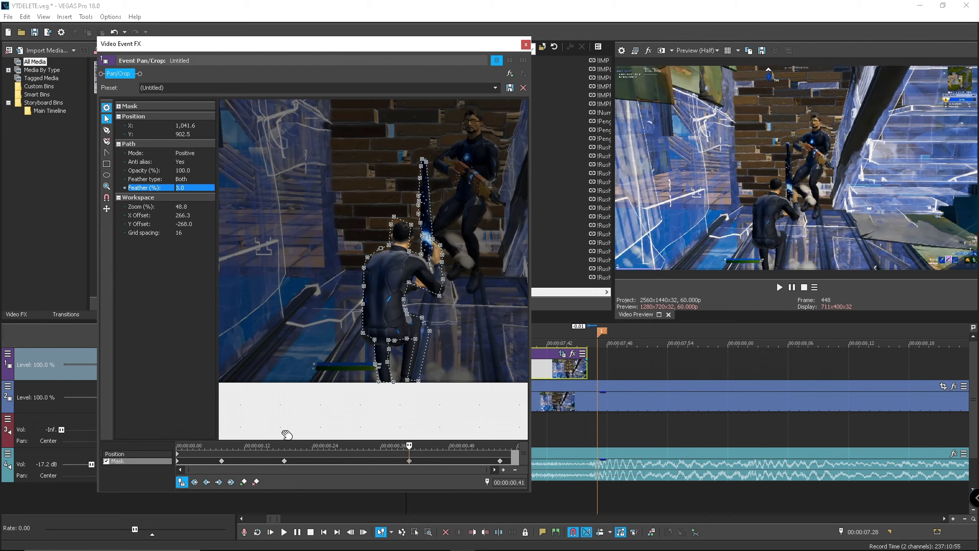
Apply feather type Both with 3% feather to the mask keyframe at 00:00:00.19.
click(285, 461)
click(182, 180)
click(187, 206)
click(181, 187)
text(3)
key(Return)
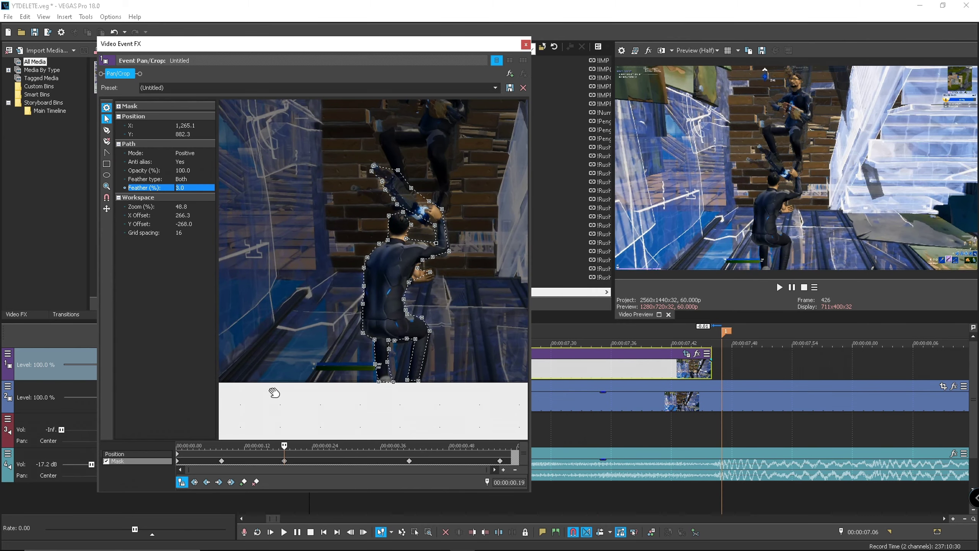
Give the 00:00:00.08 mask keyframe feather type Both and 3% feather.
click(222, 461)
click(181, 179)
click(185, 204)
key(Tab)
key(Return)
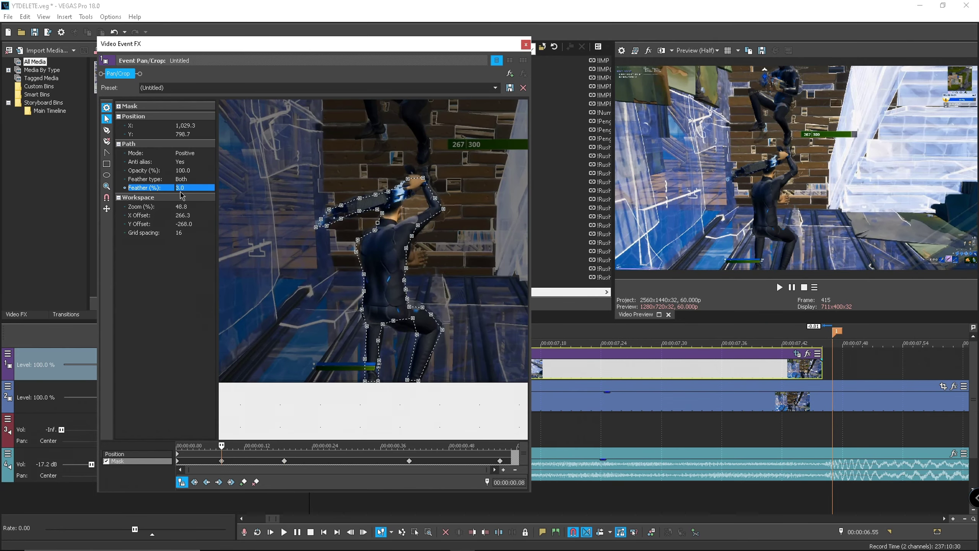
Set feather type Both and 3% feather on the first mask keyframe, and close the event effects window.
click(179, 461)
click(181, 180)
click(185, 204)
key(Tab)
text(3)
key(Return)
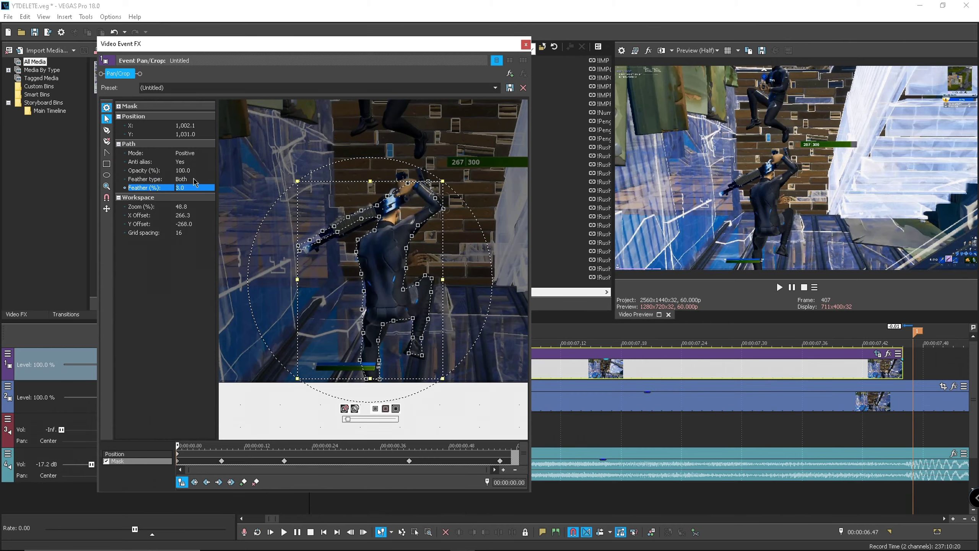
click(525, 45)
Lower the opacity of the Untitled clip beneath the masked copy and play the result.
drag(790, 394, 792, 411)
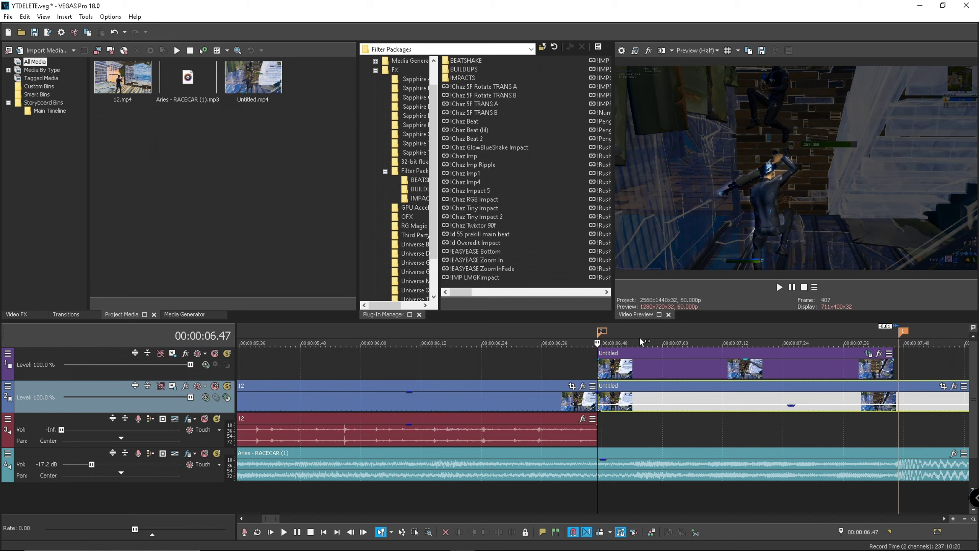
key(space)
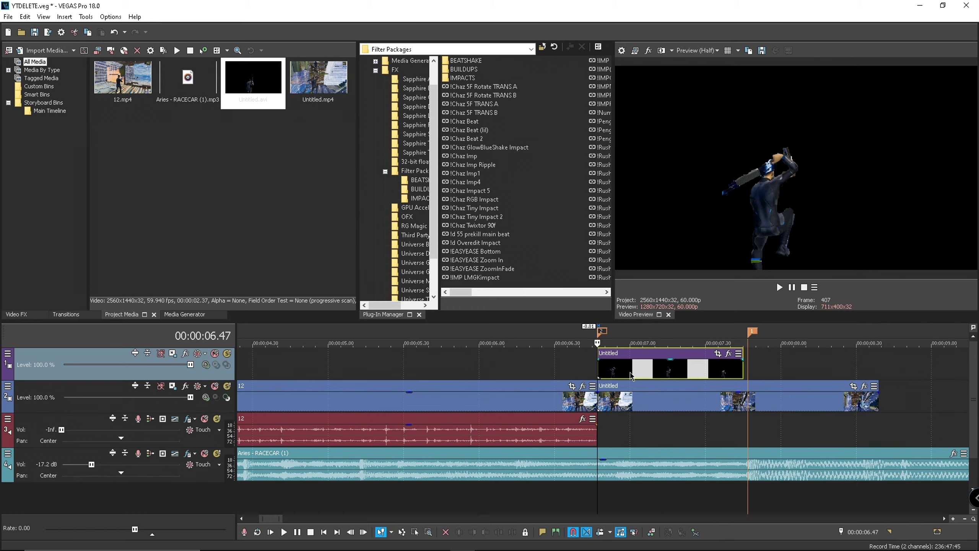
Set the rendered Untitled.avi event's alpha channel to Premultiplied in its media properties.
scroll(694, 392, down, 2)
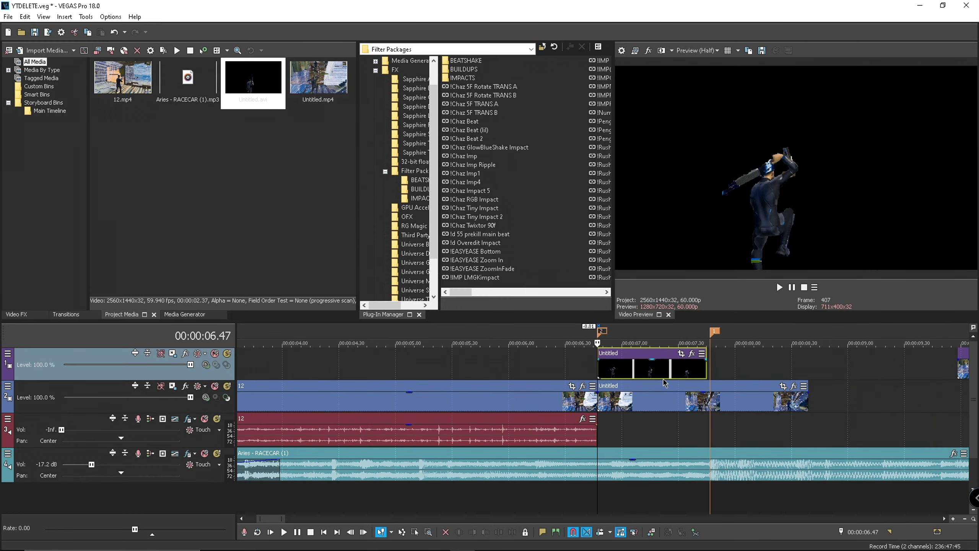
scroll(659, 374, down, 2)
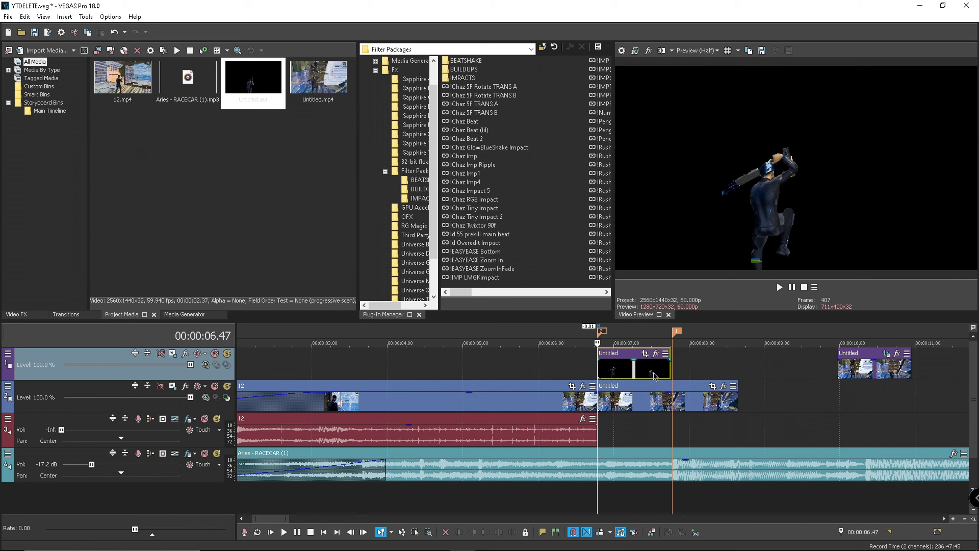
scroll(654, 376, up, 3)
scroll(629, 373, up, 2)
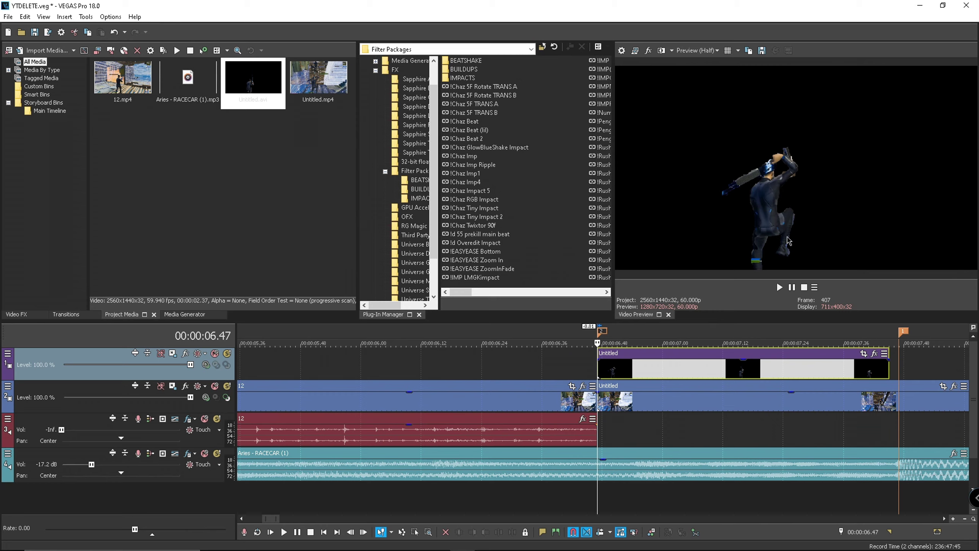
right_click(616, 380)
click(647, 544)
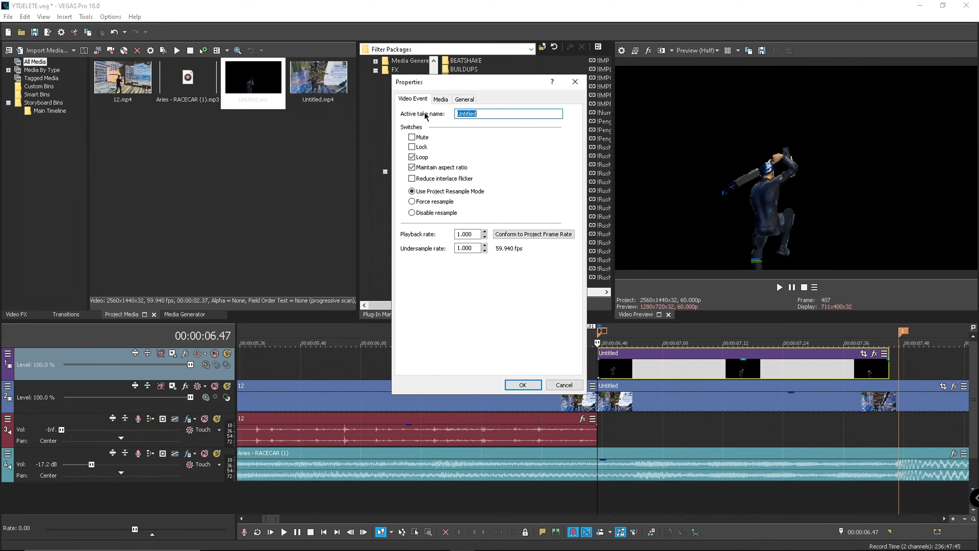
click(441, 99)
click(483, 285)
click(483, 310)
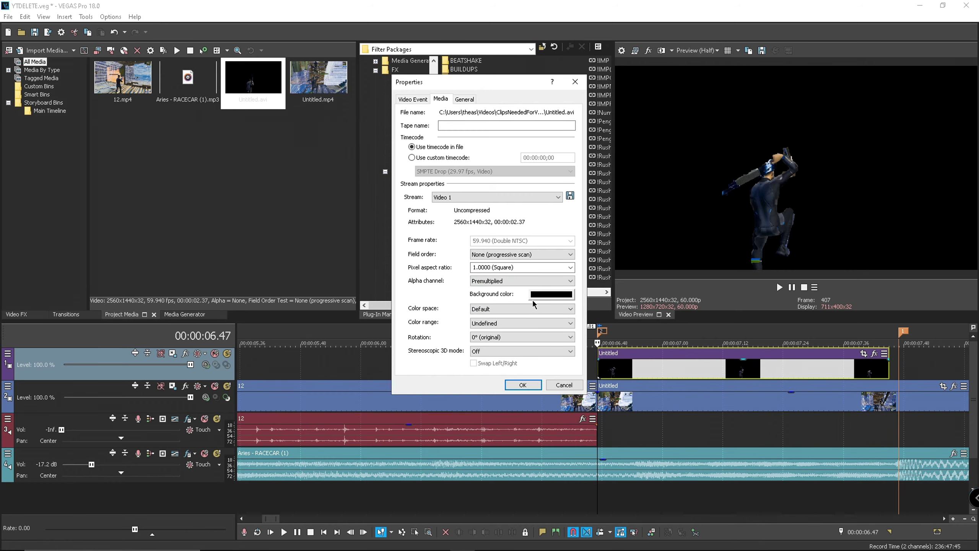
click(522, 384)
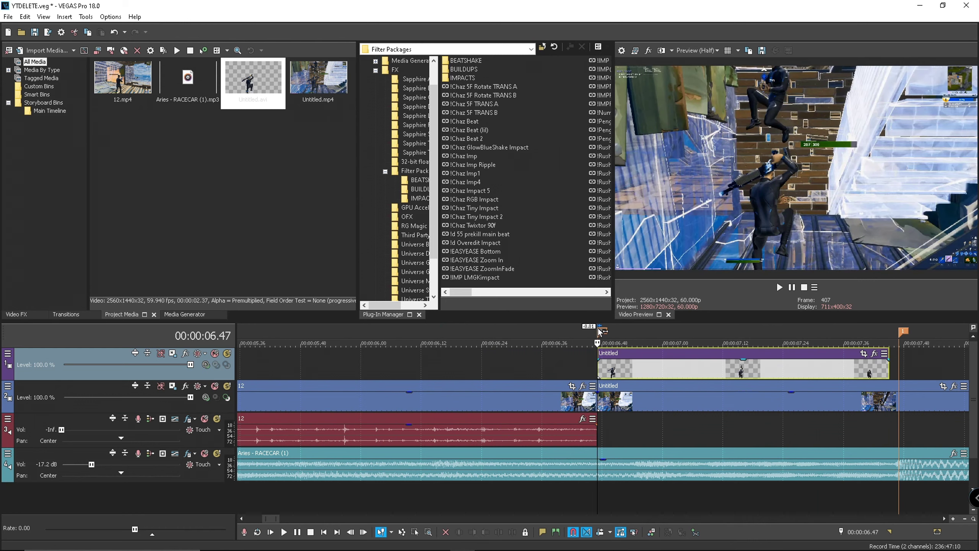
Play the clips from just after marker 2 and step through frames to check the cutout's alignment.
scroll(598, 341, up, 3)
click(613, 342)
key(space)
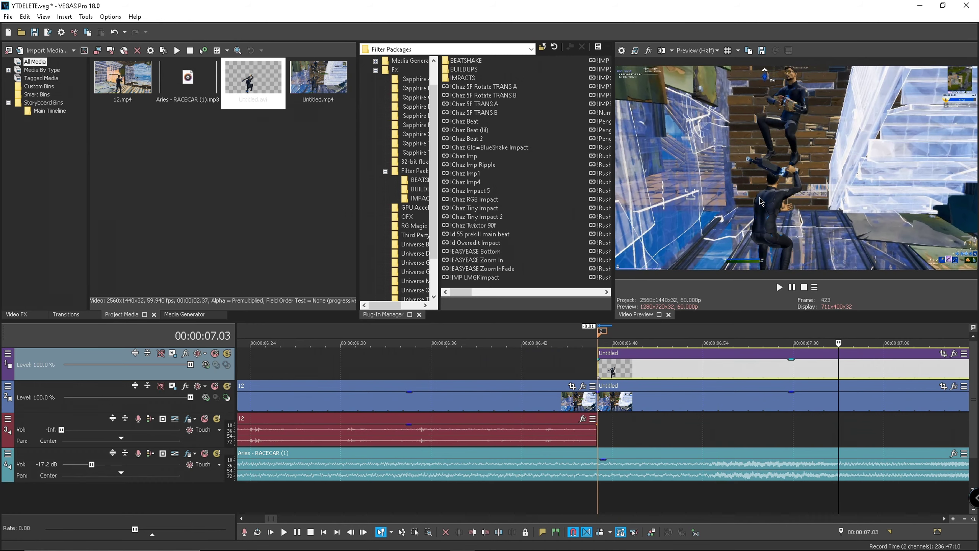
key(Right)
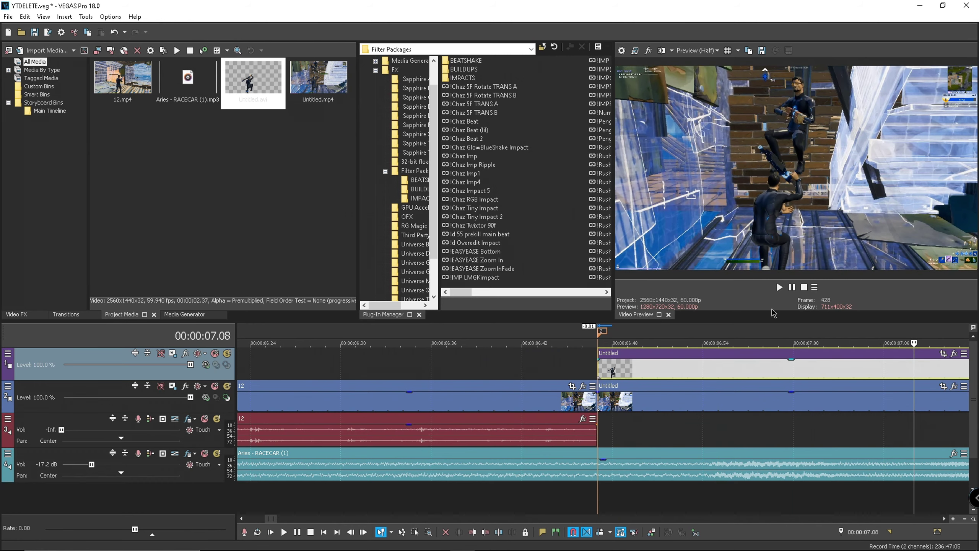
scroll(632, 355, down, 2)
key(Left)
key(Left)
Shift the cutout clip a few frames earlier on the upper track and step forward to compare it with the footage.
drag(629, 354, 603, 354)
key(Right)
key(Right)
key(Right)
key(Right)
key(Right)
key(Right)
key(Right)
key(Right)
key(Right)
key(Right)
key(Right)
key(Right)
key(Right)
key(Right)
key(Right)
key(Right)
key(Right)
key(Right)
key(Right)
key(Right)
key(Right)
key(Right)
key(Right)
key(Right)
key(Right)
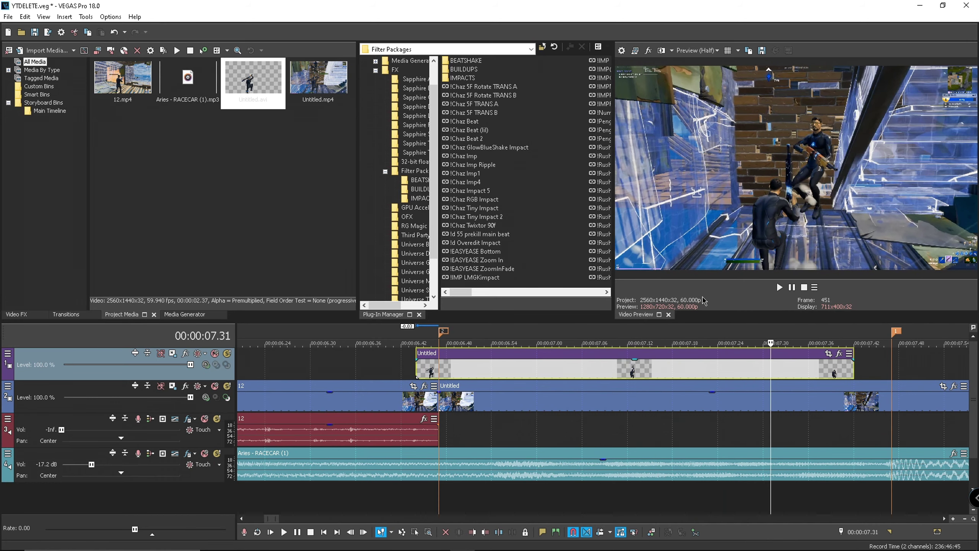
Shift the cutout clip several frames before marker 2 and step back and forth to compare it with the footage.
drag(708, 355, 676, 357)
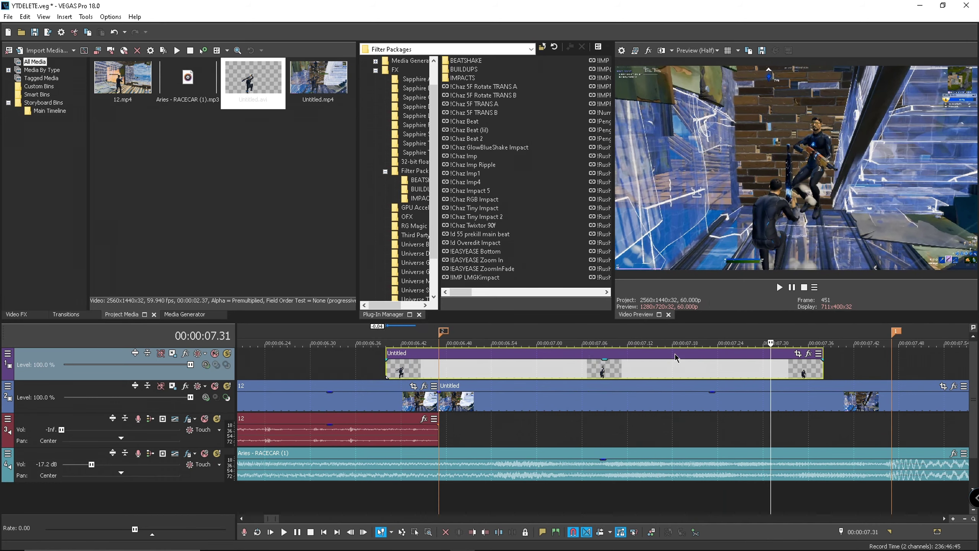
key(Right)
key(Right)
key(Right)
key(Right)
key(Right)
key(Right)
key(Left)
key(Left)
key(Left)
key(Left)
key(Left)
key(Left)
key(Left)
key(Left)
key(Left)
key(Left)
key(Left)
key(Left)
key(Left)
key(Left)
key(Left)
key(Left)
key(Left)
key(Left)
key(Left)
key(Left)
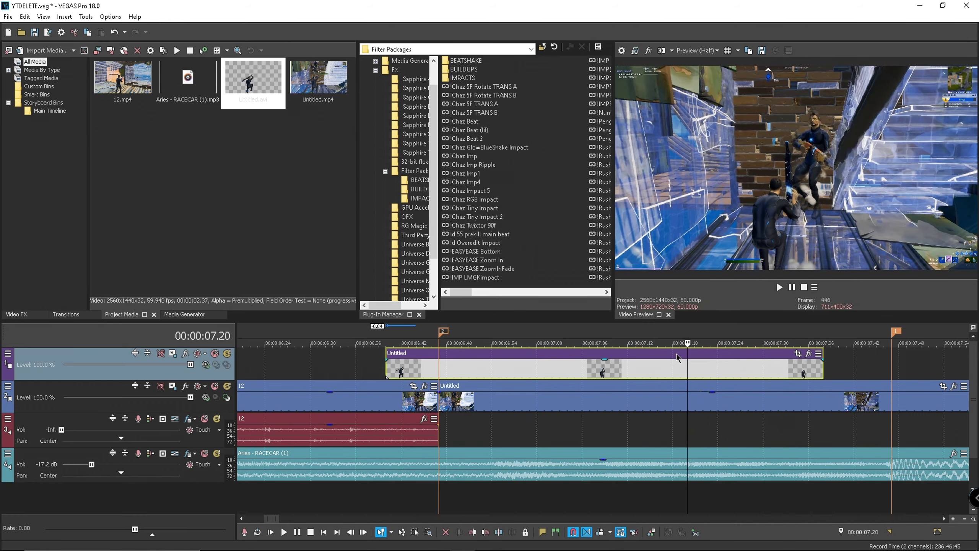
key(Left)
key(Left)
key(Left)
key(Left)
key(Left)
key(Left)
key(Left)
key(Left)
key(Left)
key(Left)
key(Left)
key(Left)
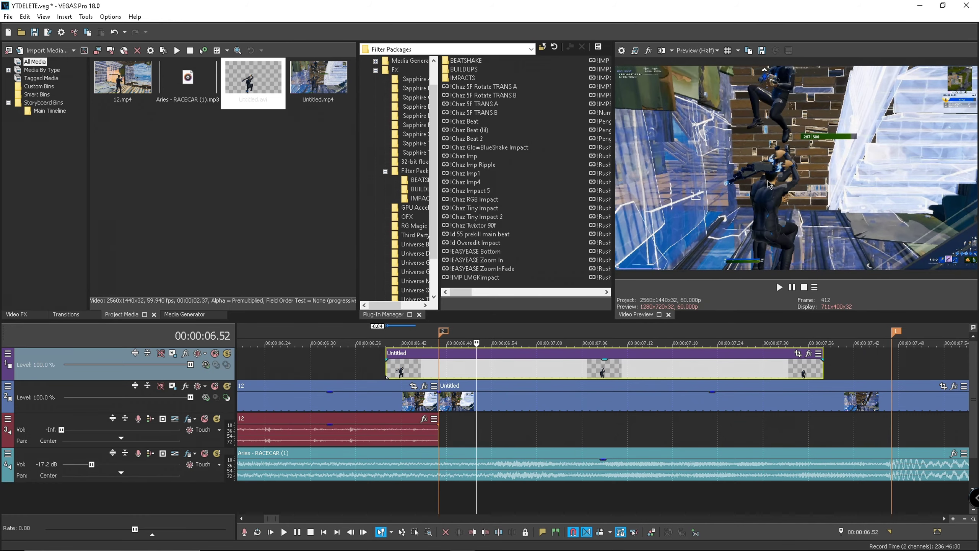
key(Right)
key(Right)
key(Right)
key(Right)
key(Right)
key(Right)
key(Right)
key(Right)
key(Right)
Move the cutout clip so it starts at marker 2 and step through the frames up to its end to check the sync.
drag(490, 354, 543, 357)
key(Right)
key(Right)
key(Right)
key(Right)
key(Right)
key(Right)
key(Right)
key(Right)
key(Right)
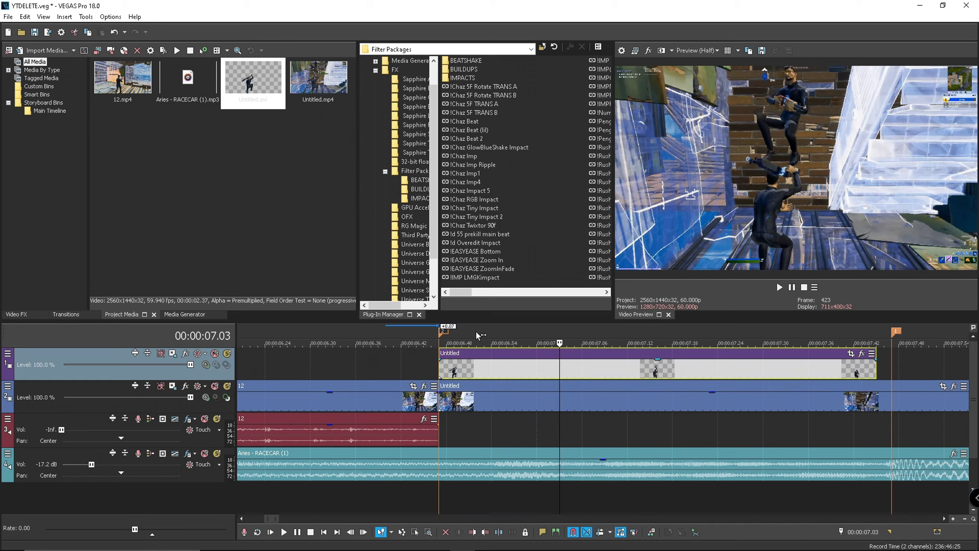
key(Right)
key(Right)
key(Right)
key(Right)
key(Right)
key(Right)
key(Right)
key(Right)
key(Right)
key(Right)
key(Right)
key(Right)
key(Right)
key(Right)
key(Right)
key(Right)
key(Right)
key(Right)
key(Right)
key(Right)
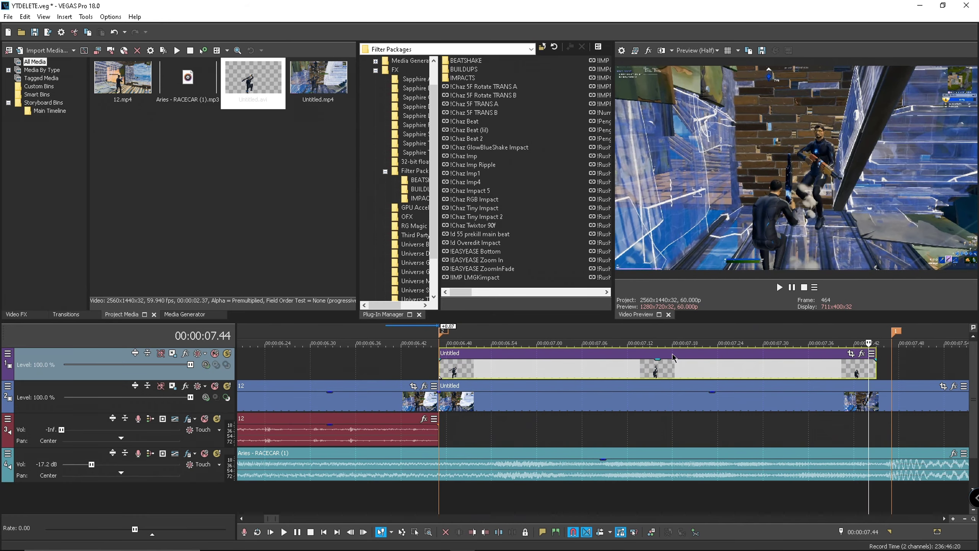
key(Right)
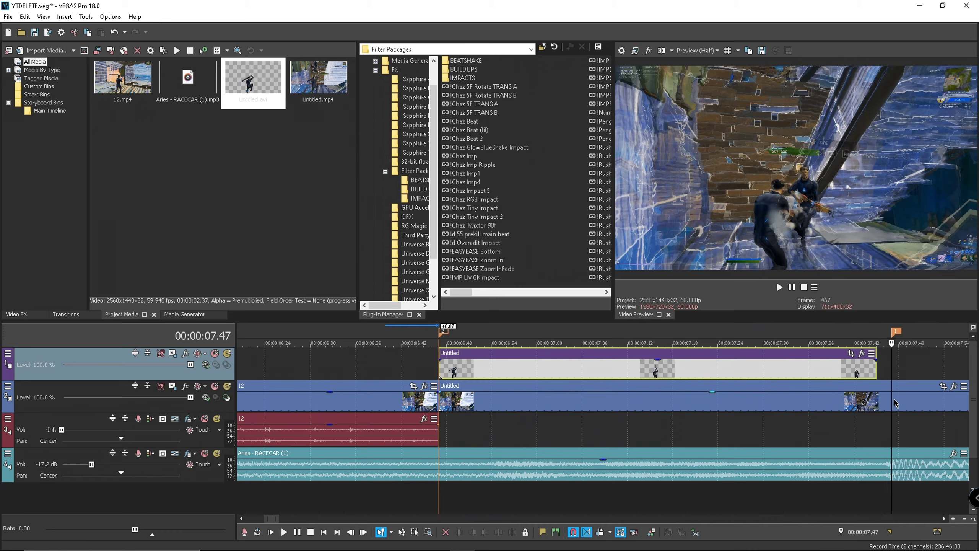
Add a short fade-in to the start of the cutout clip on the upper track.
click(442, 369)
drag(440, 359, 477, 364)
drag(446, 335, 619, 331)
Split the lower Untitled clip at 00:00:07.47, just beyond the end of the cutout clip.
click(892, 400)
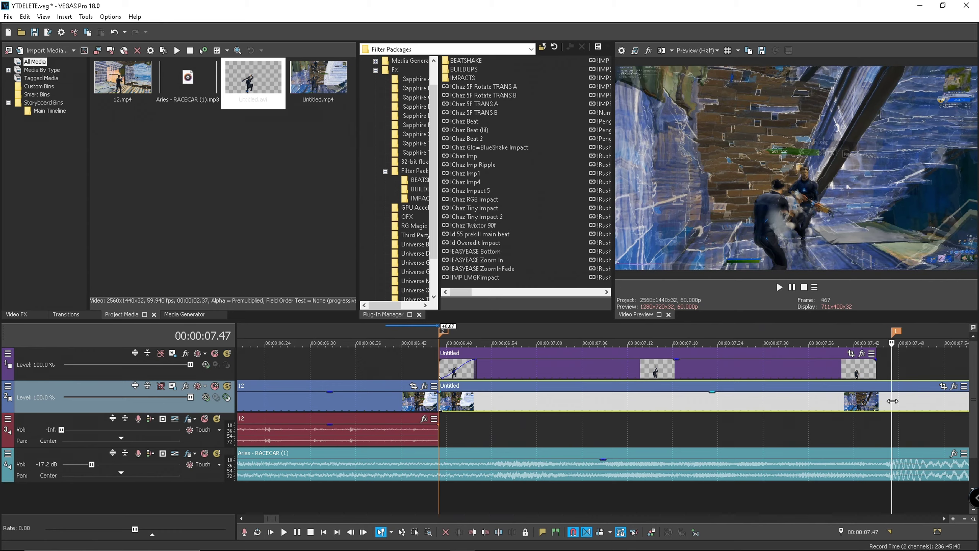
key(s)
scroll(834, 405, down, 1)
scroll(545, 392, up, 1)
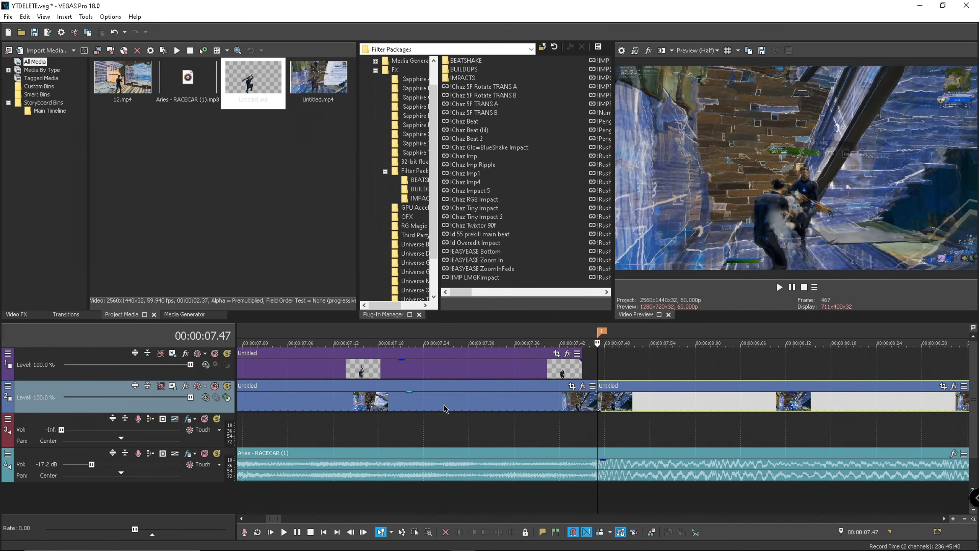
scroll(435, 399, down, 1)
Find the uni.VHS effect and apply its def preset to the first part of the split Untitled clip, beneath the cutout.
drag(265, 330, 305, 323)
click(297, 331)
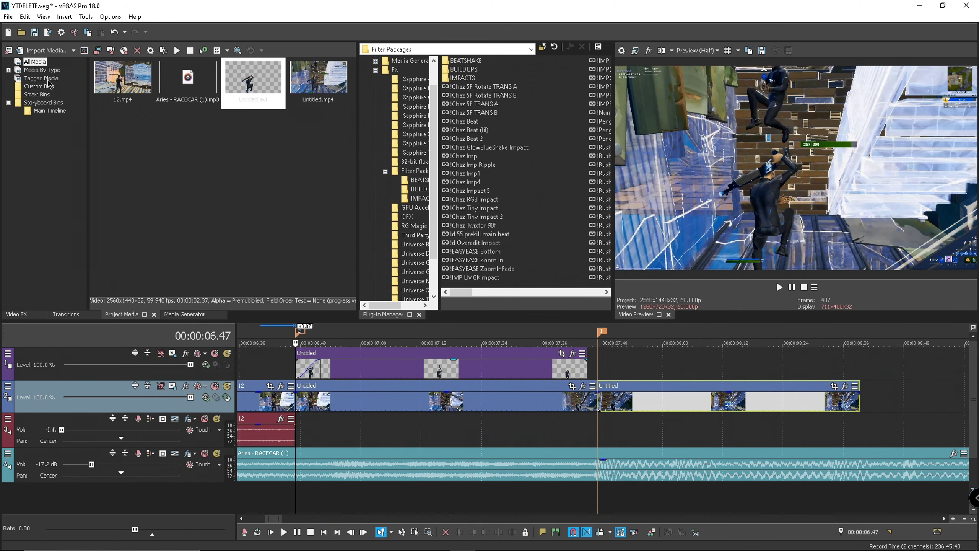
click(16, 314)
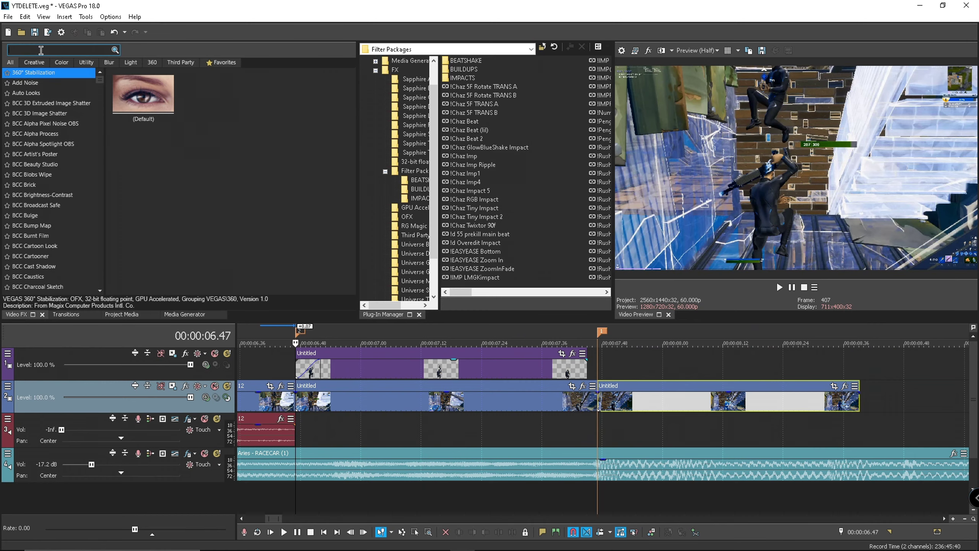
click(41, 50)
text(vhs)
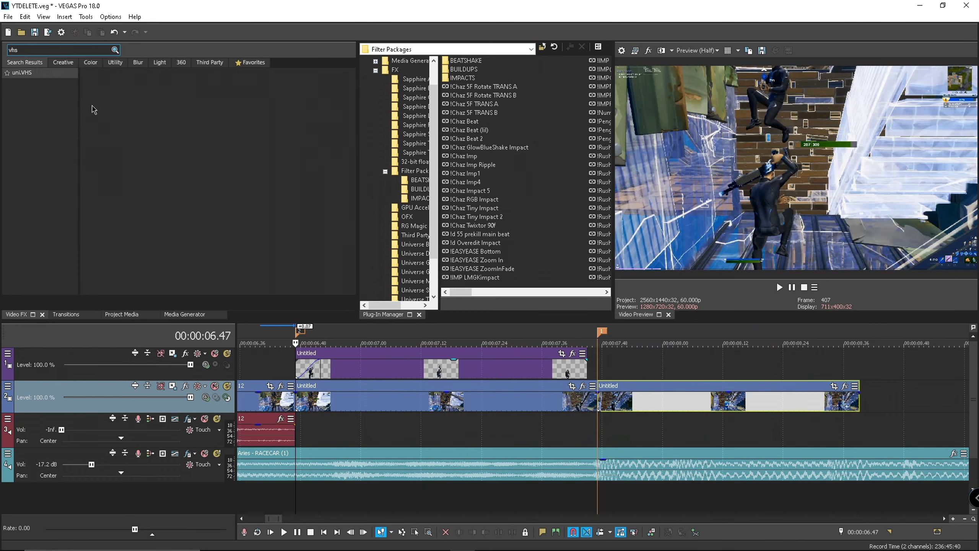
click(28, 80)
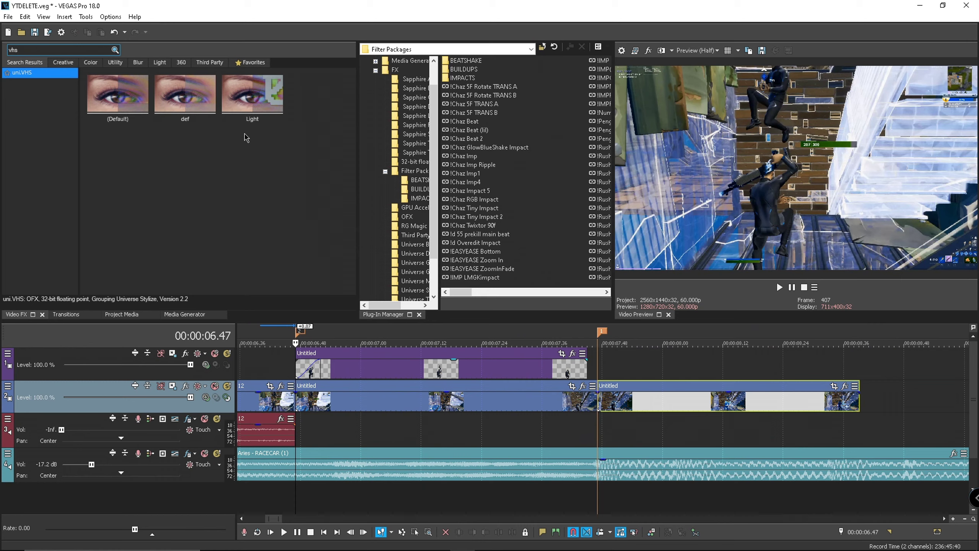
click(182, 101)
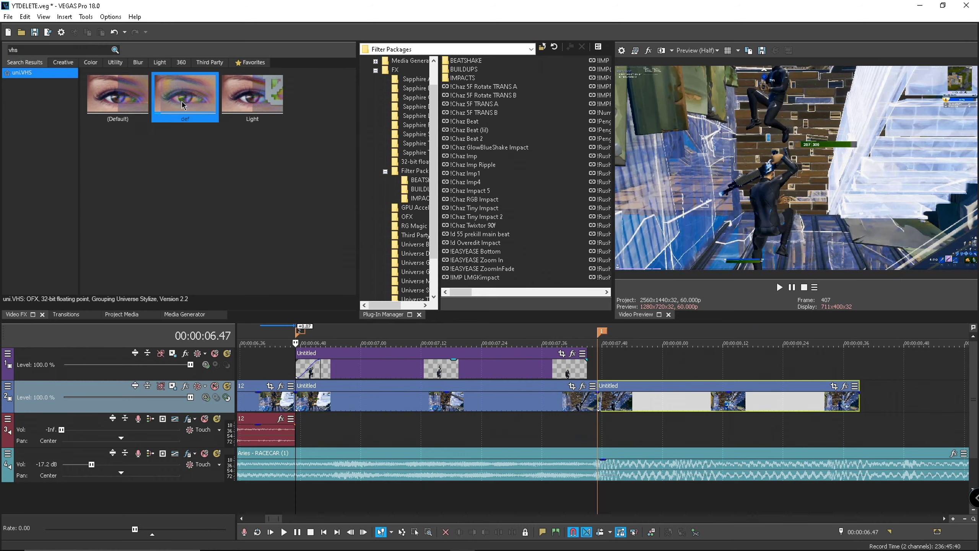
drag(651, 398, 485, 401)
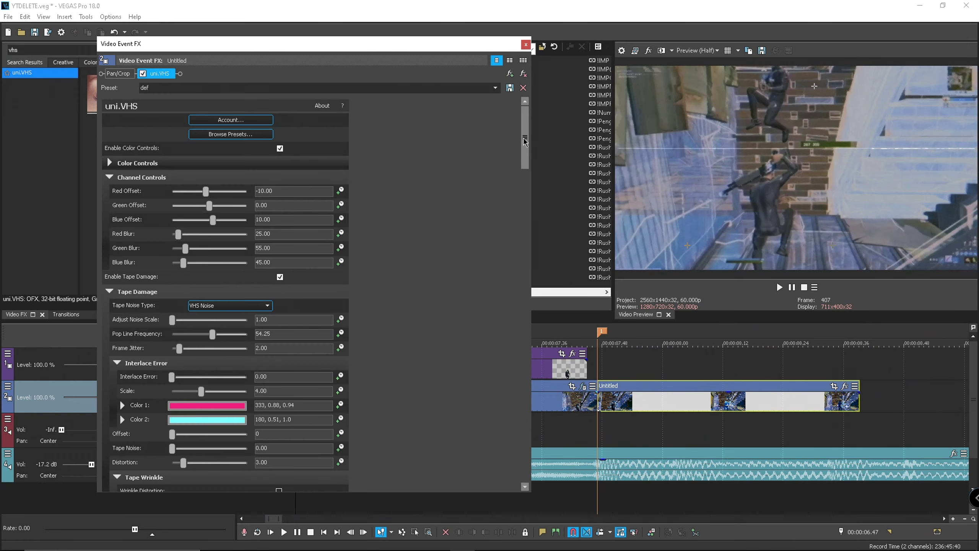
Set the VHS effect's Blend with Original to 100.00 and enable keyframe animation for it.
drag(526, 142, 516, 465)
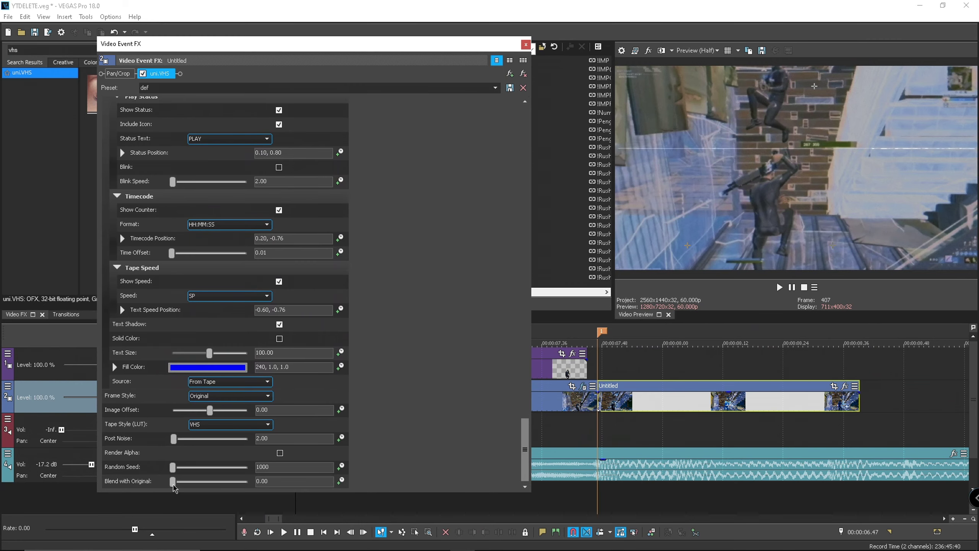
drag(173, 484, 247, 483)
click(341, 481)
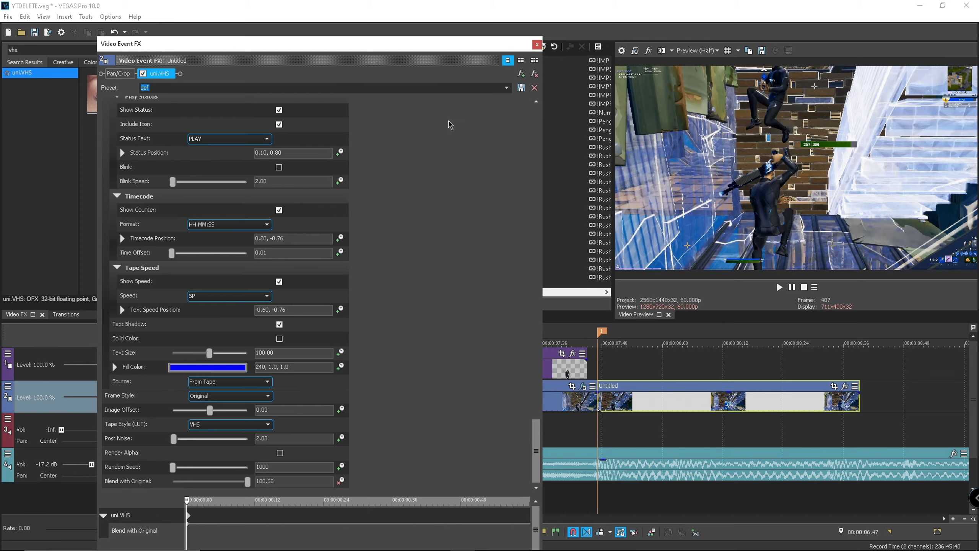
Keyframe Blend with Original down to 0.00 at the end of the clip and give its first keyframe a Fast Fade curve.
drag(401, 46, 390, 14)
double_click(483, 464)
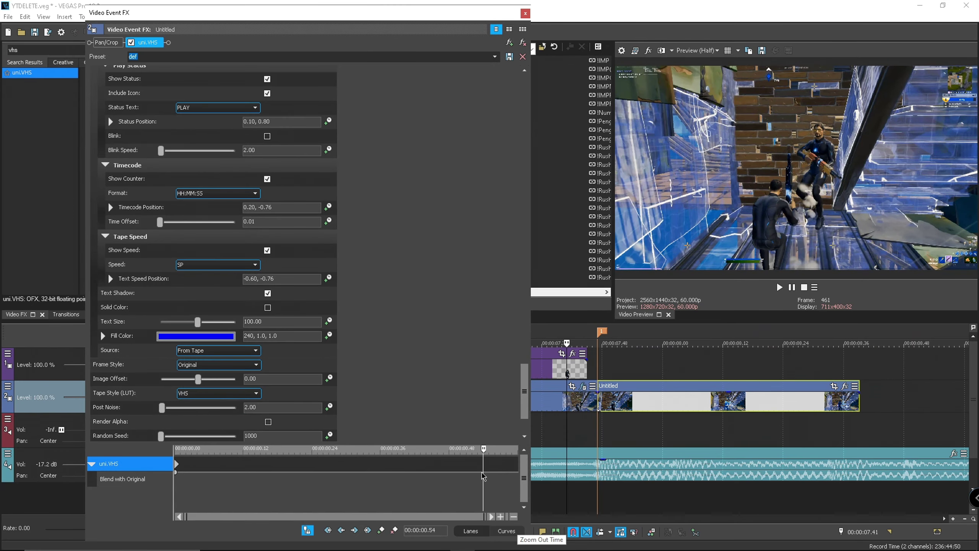
drag(483, 472, 413, 491)
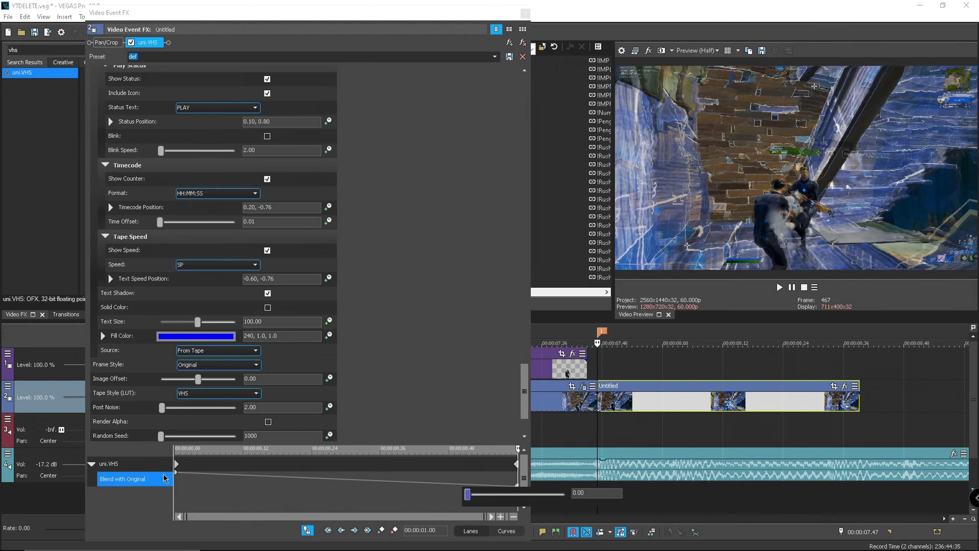
right_click(177, 476)
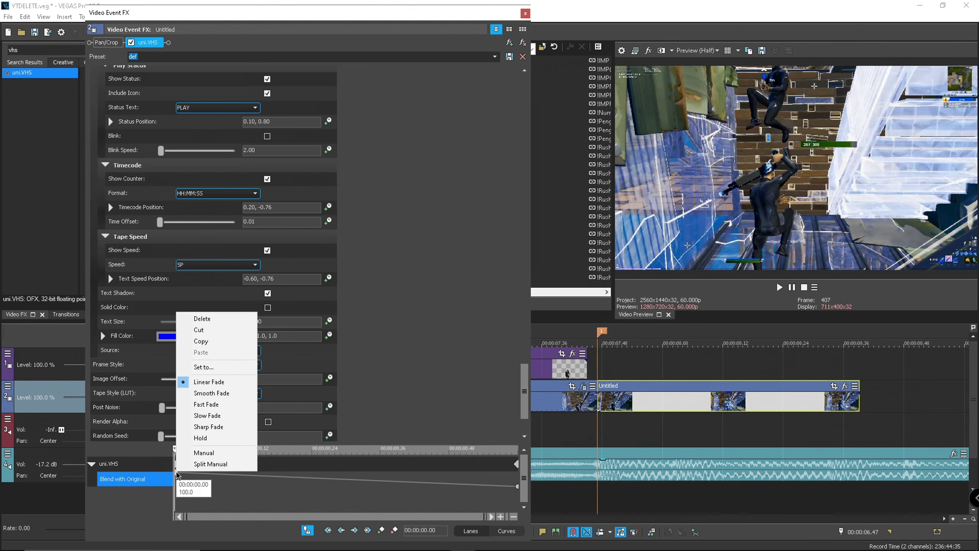
click(204, 405)
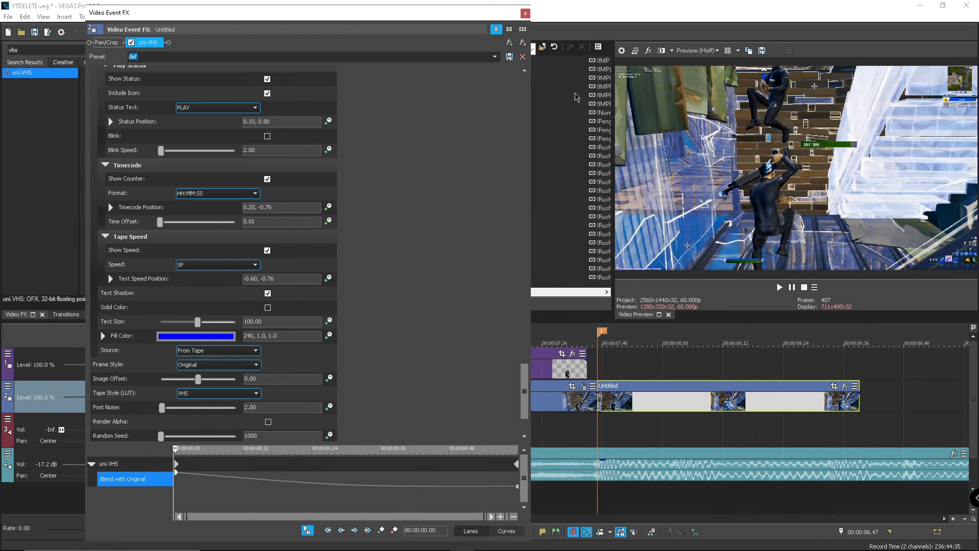
click(525, 14)
Play the layered section and step through its frames from marker 2 to check the VHS blend behind the cutout.
click(381, 343)
key(space)
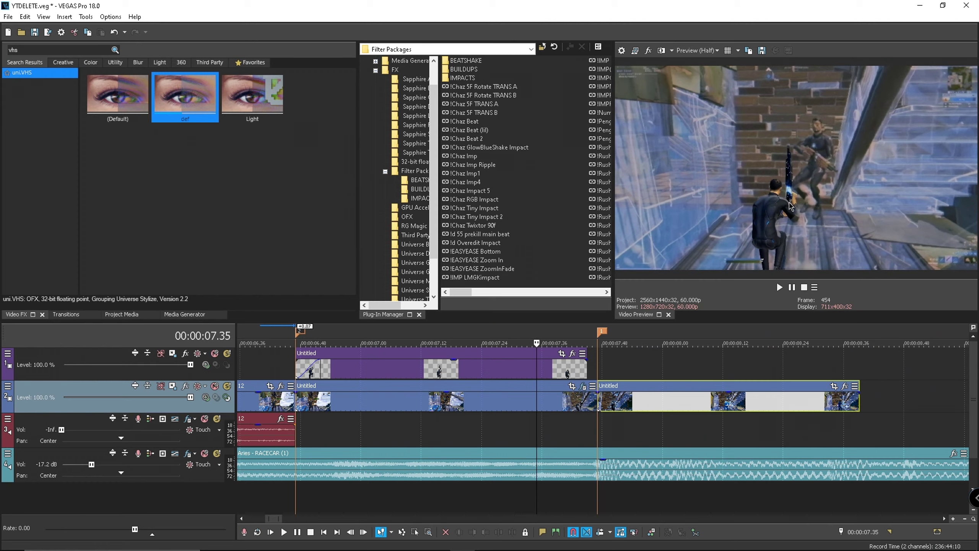
key(Right)
key(Right)
key(Right)
key(Right)
key(Right)
key(Right)
key(Left)
key(Left)
key(Left)
key(Left)
key(Left)
key(Left)
key(Left)
key(Left)
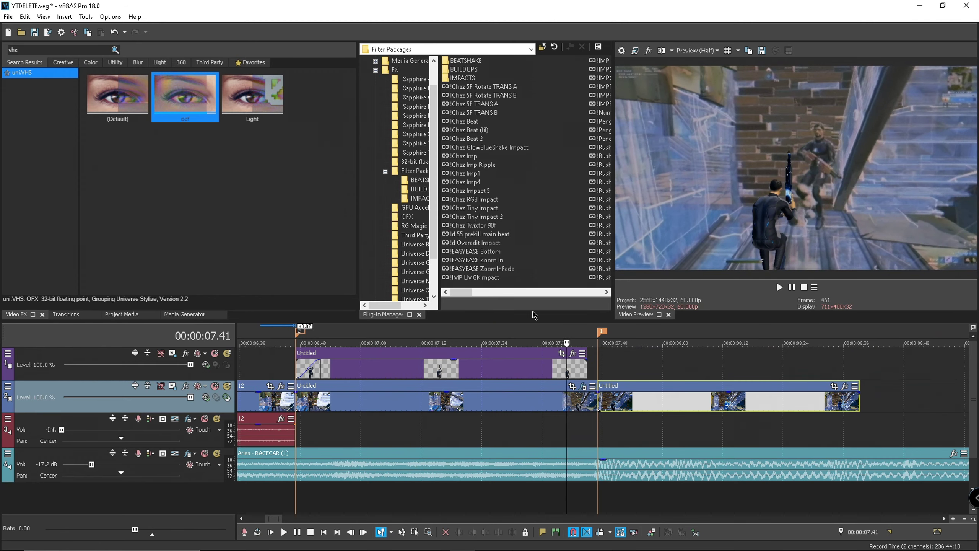
click(298, 334)
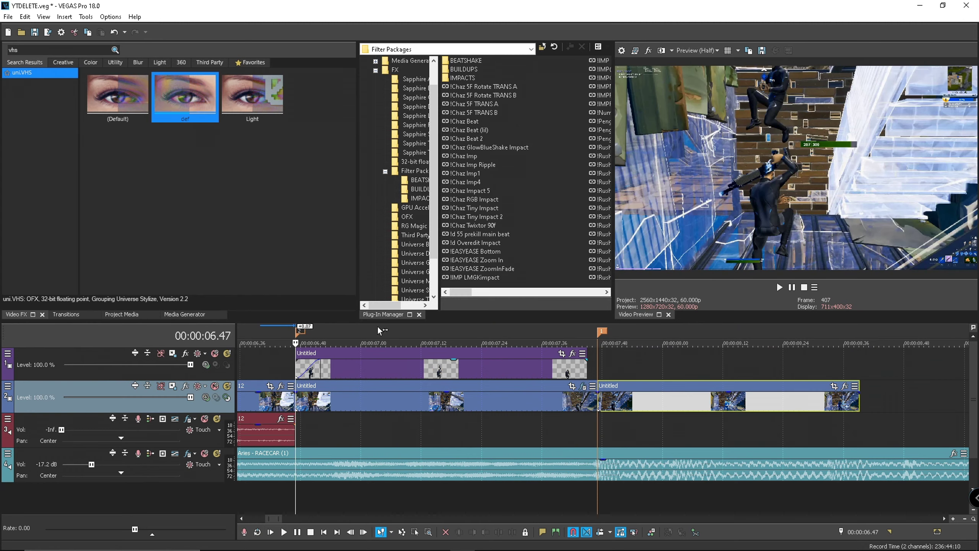
key(Right)
key(Right)
key(Right)
key(Right)
key(Right)
key(Right)
key(Right)
key(Right)
key(Right)
key(Right)
key(Right)
key(Right)
key(Right)
key(Right)
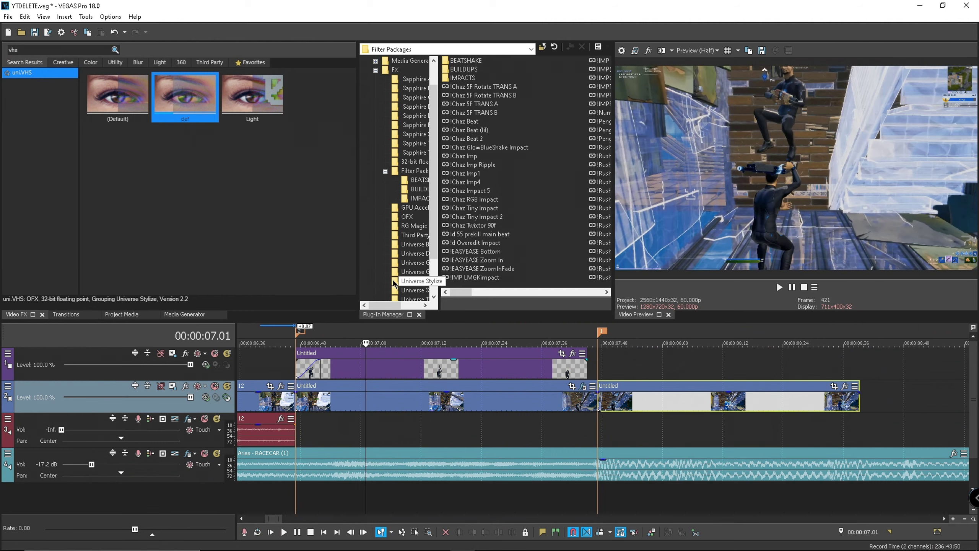
Find the S_EdgeDetect effect and apply its default preset to the cutout clip.
key(BackSpace)
key(BackSpace)
key(BackSpace)
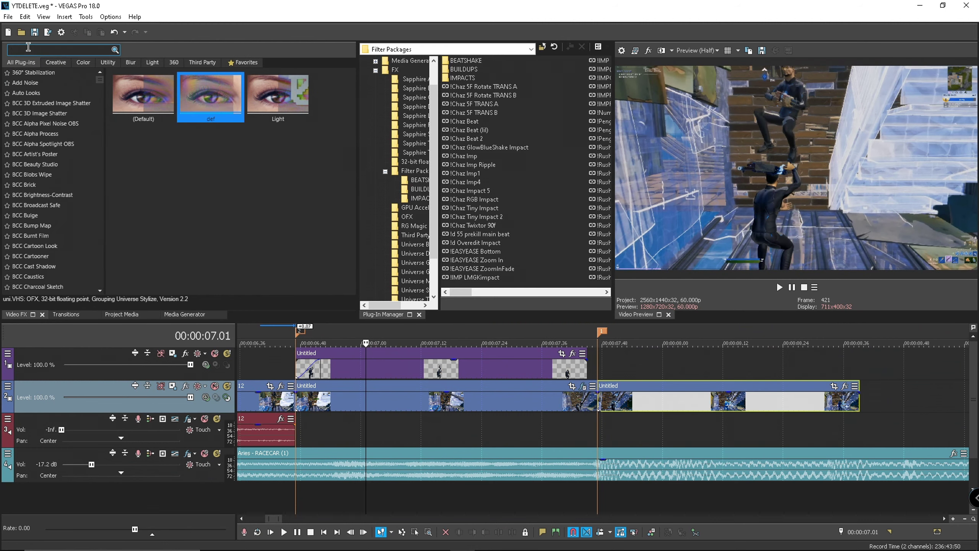
text(edg)
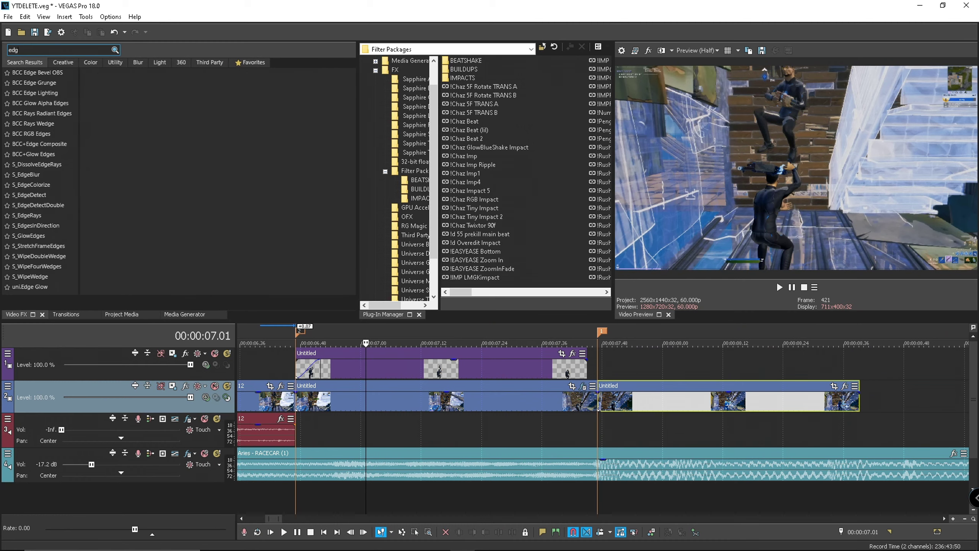
text(edt)
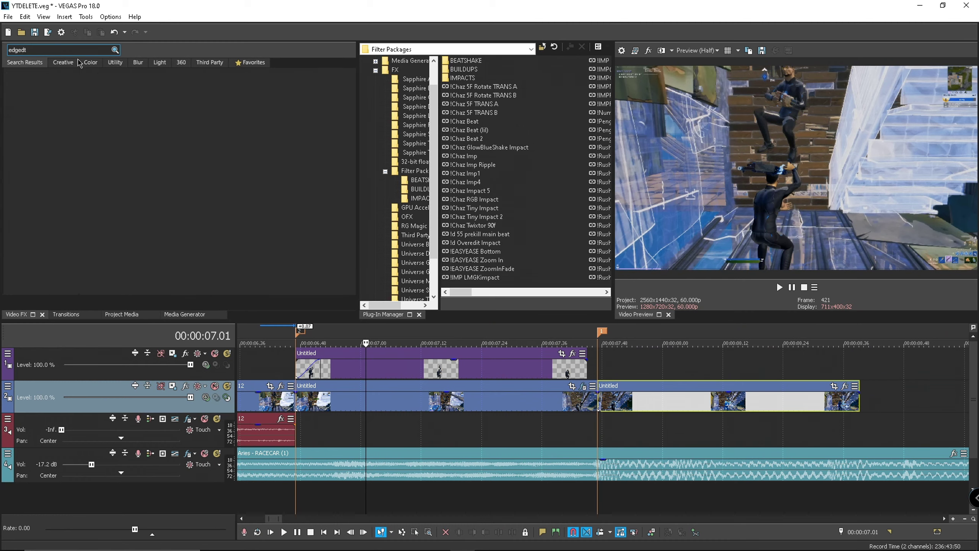
key(BackSpace)
text(e)
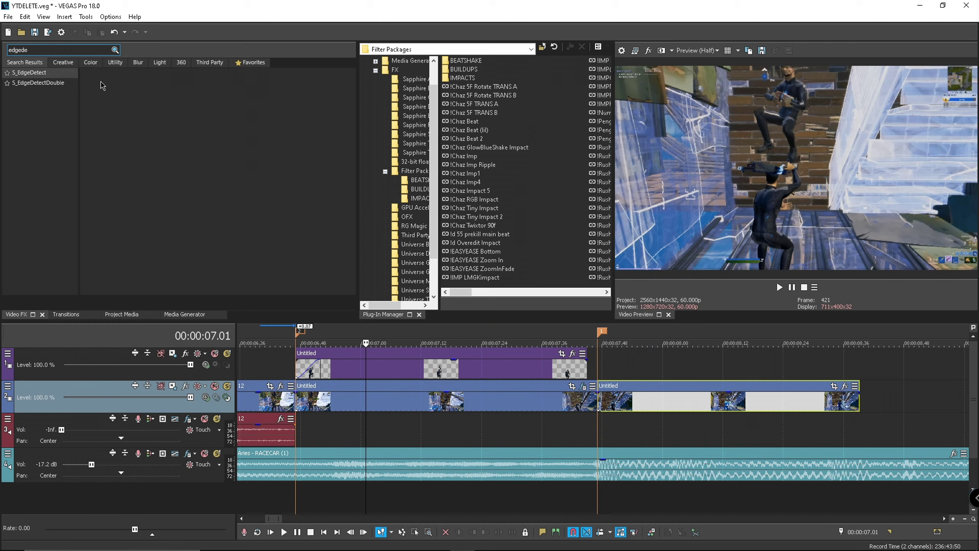
click(71, 73)
drag(124, 113, 437, 368)
Set the S_EdgeDetect brightness to 2.11 with the threshold at 0.000.
click(241, 161)
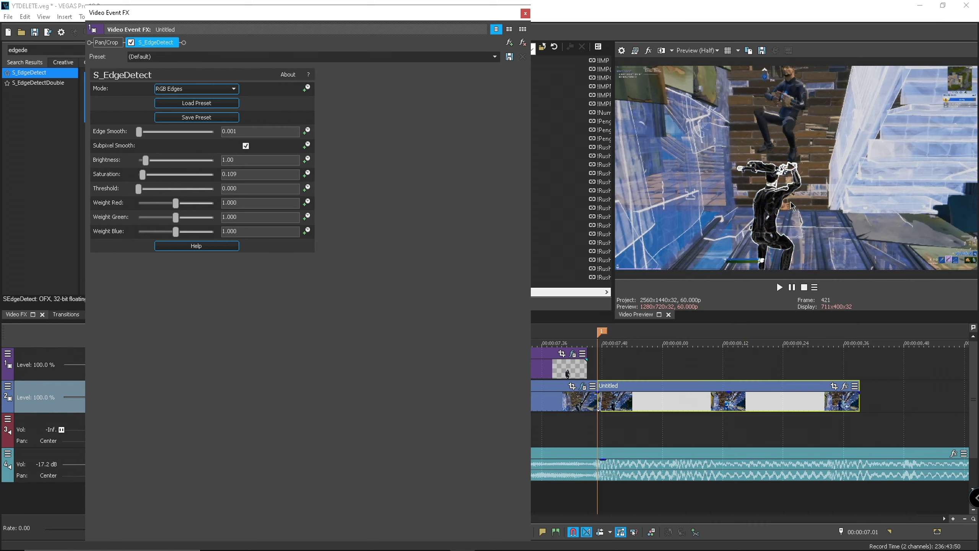
drag(141, 189, 127, 188)
drag(148, 165, 156, 166)
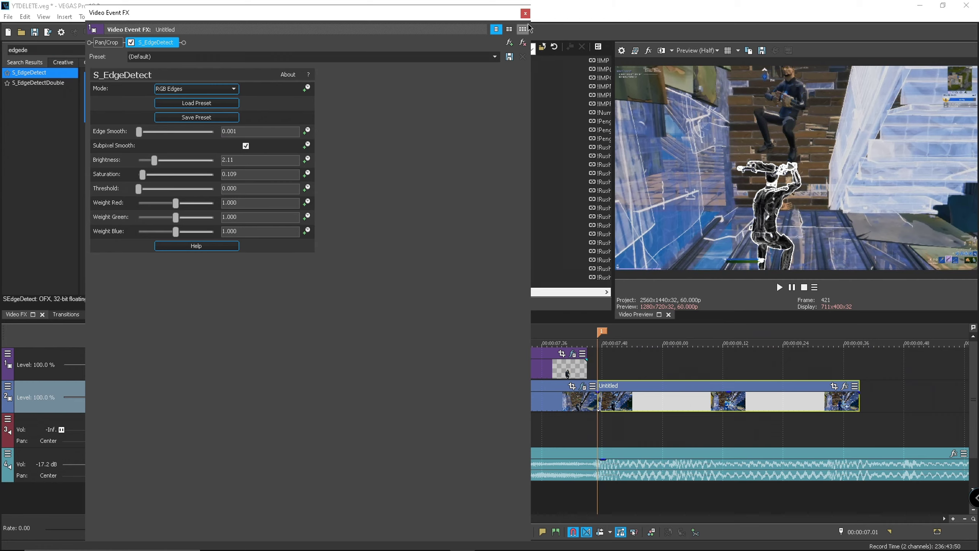
click(525, 13)
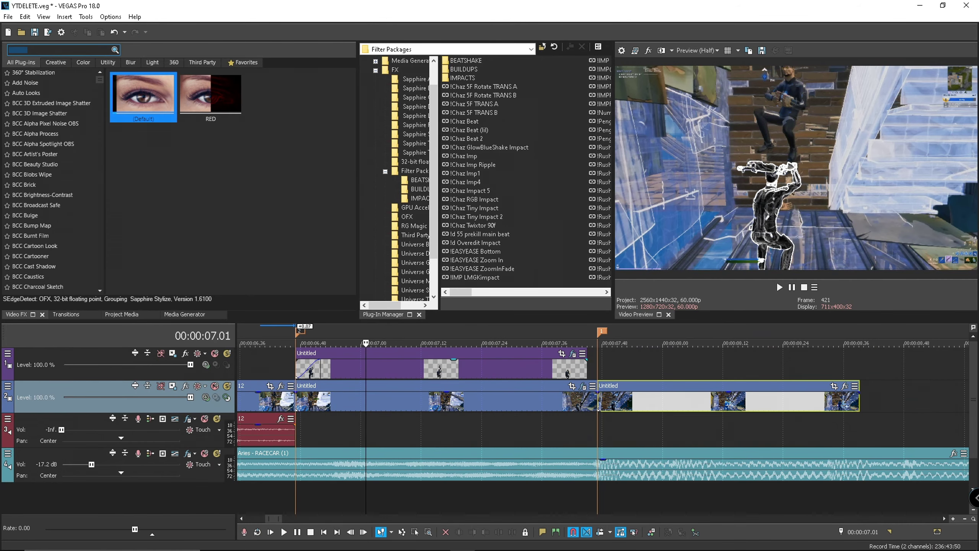
Apply S_Rays to the cutout clip with a rays length of 0.306 and a rays brightness of 4.49.
text(rays)
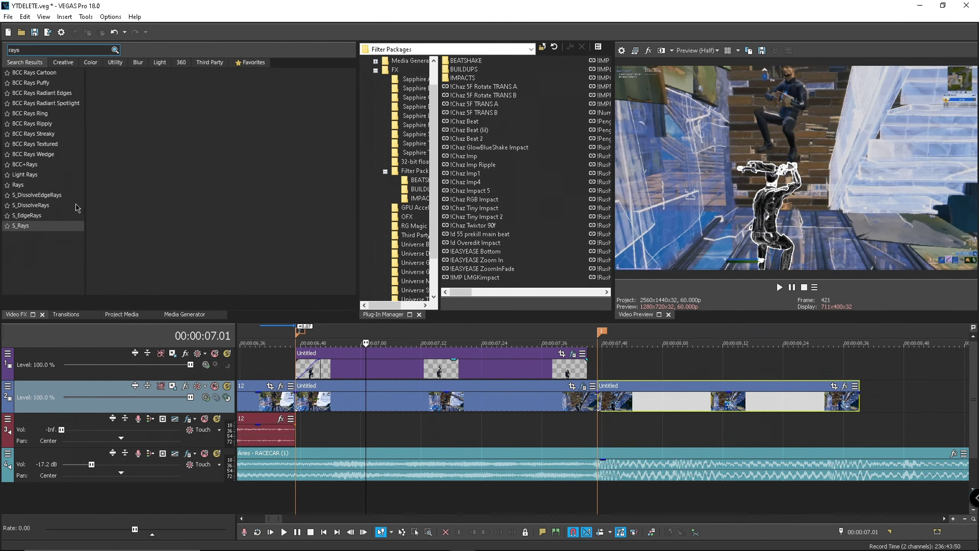
click(21, 225)
drag(586, 371, 454, 364)
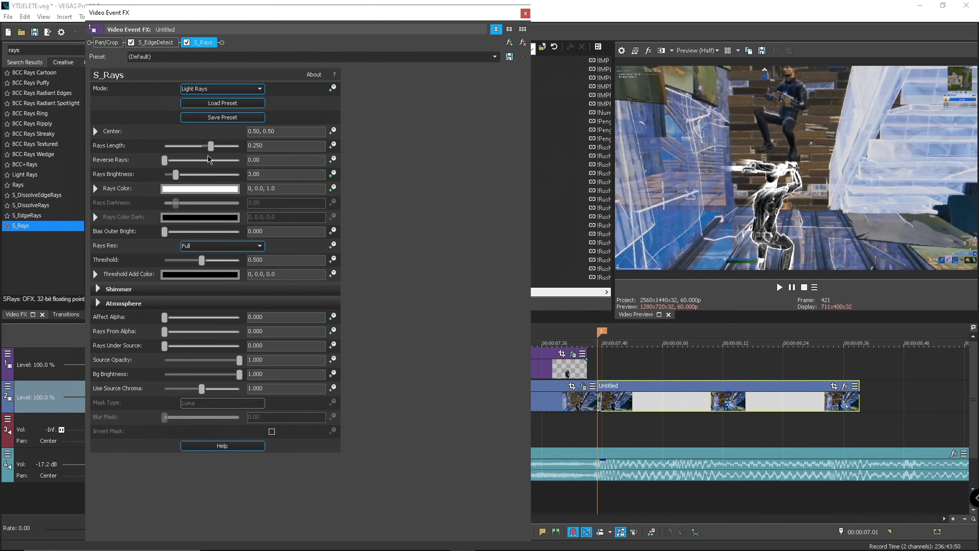
drag(211, 149, 184, 177)
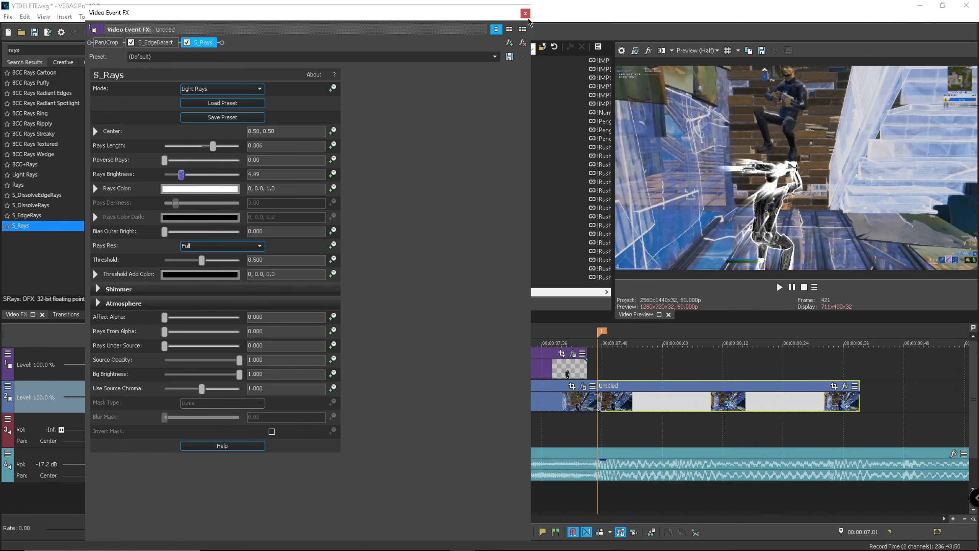
click(525, 13)
Find the S_Glint effect and apply its GLINT preset to the cutout clip.
click(58, 50)
text(gl)
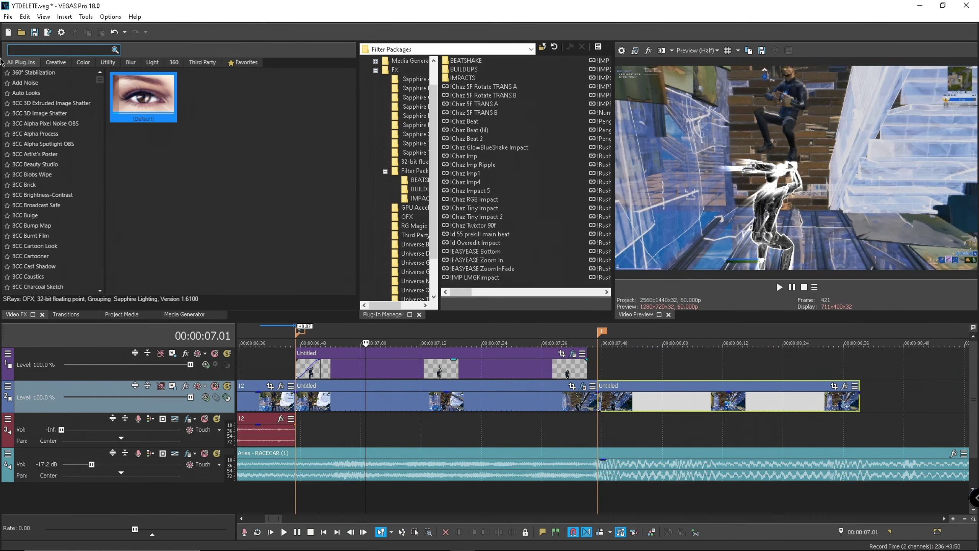
text(in)
click(23, 113)
click(178, 101)
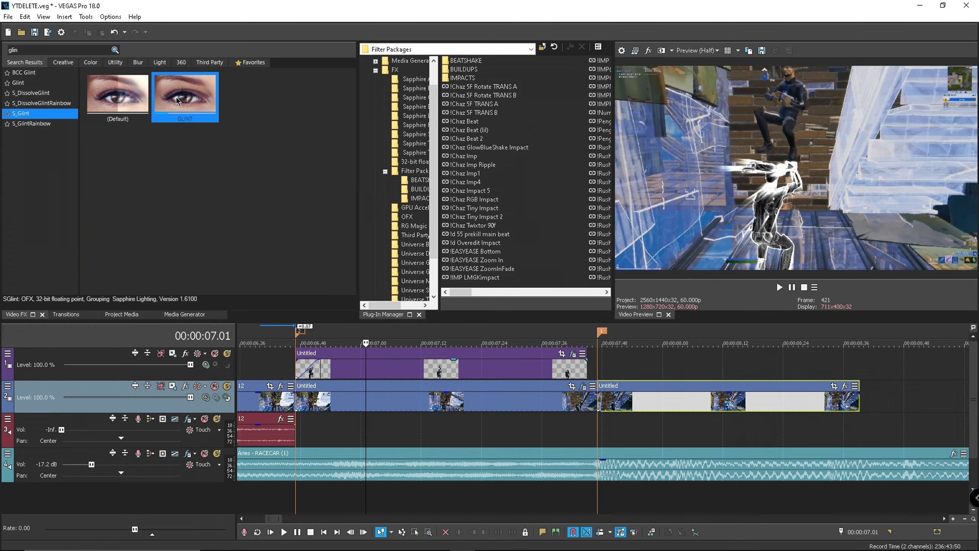
drag(505, 358, 502, 361)
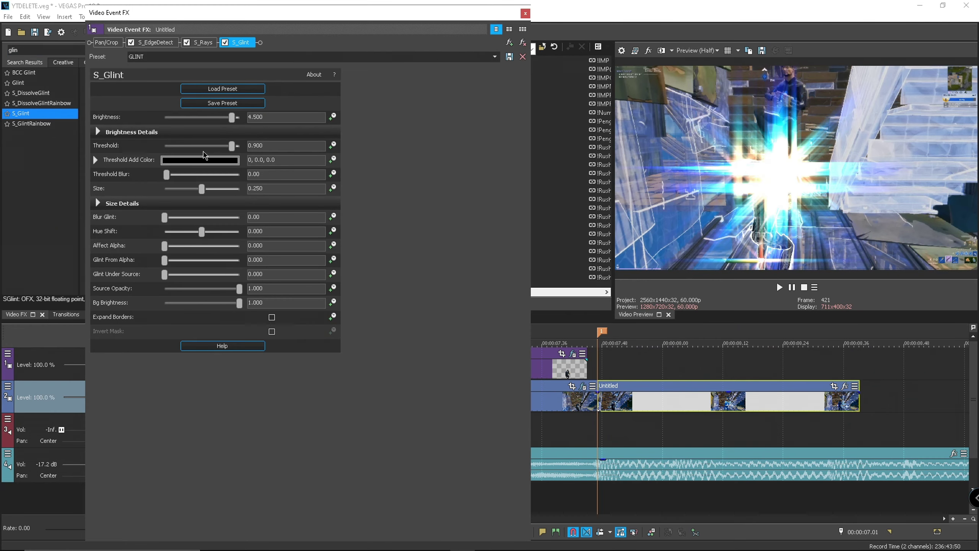
Set the S_Glint threshold to 0.000 and its brightness to 0.050.
drag(232, 121, 159, 122)
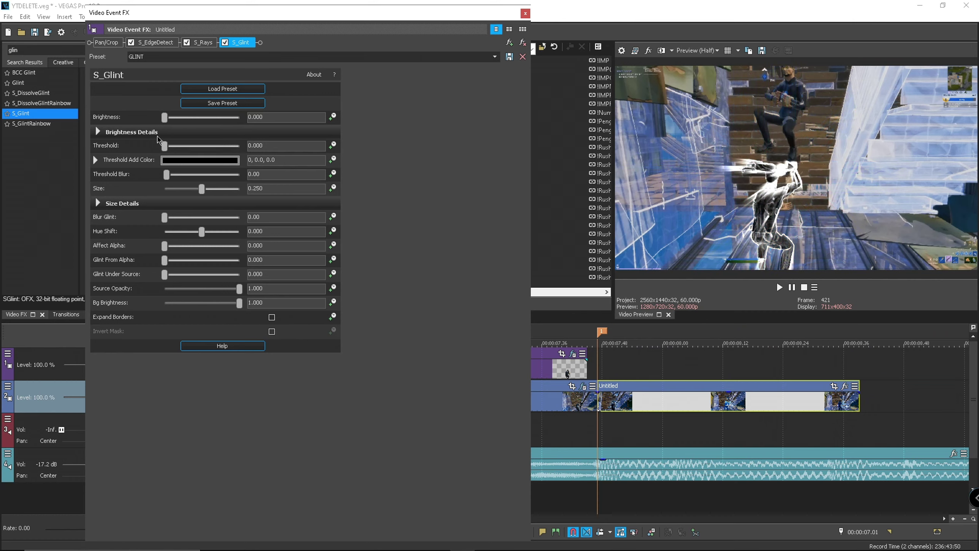
drag(168, 122, 175, 122)
drag(171, 121, 165, 122)
key(Return)
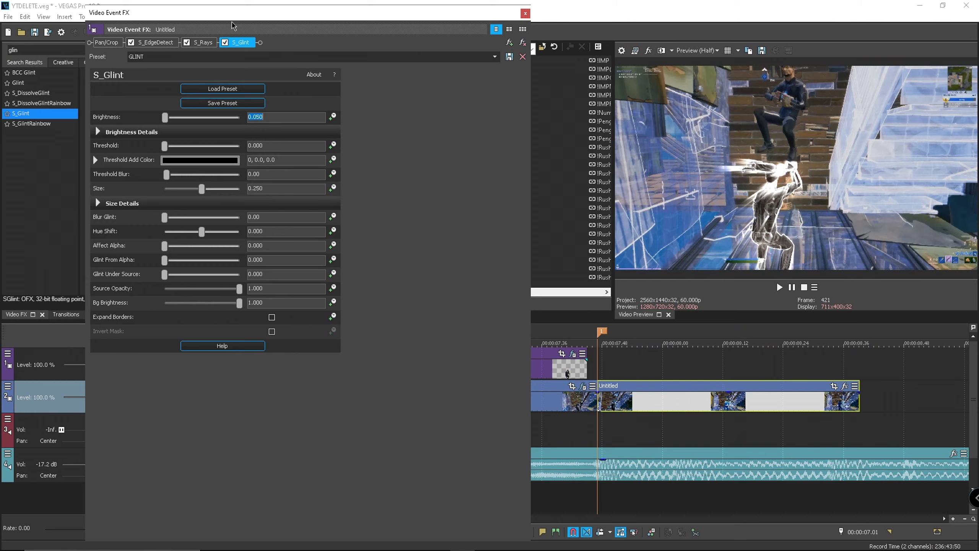
Change the S_Rays rays color on the cutout clip to pure red (HSV 0, 1.0, 1.0) and close the effect settings.
click(199, 42)
click(234, 189)
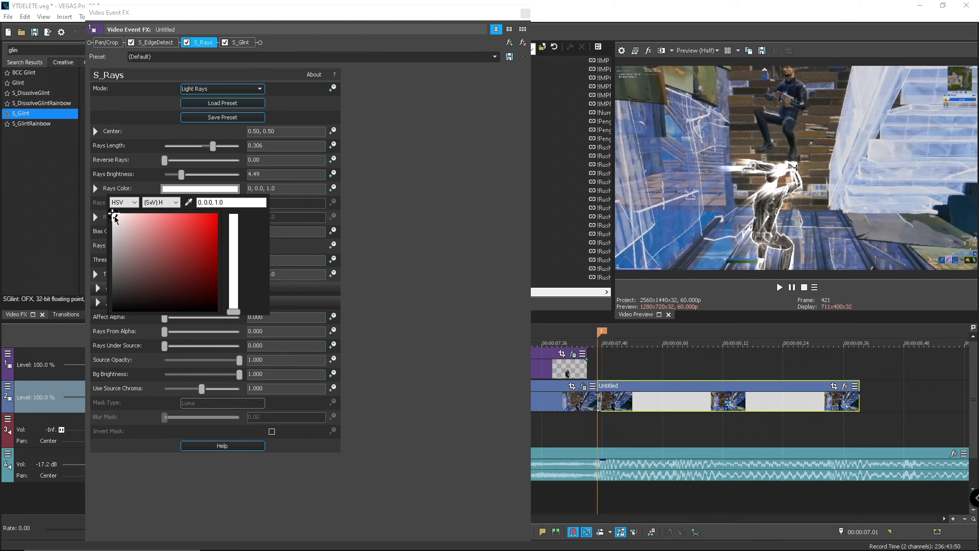
drag(115, 219, 242, 206)
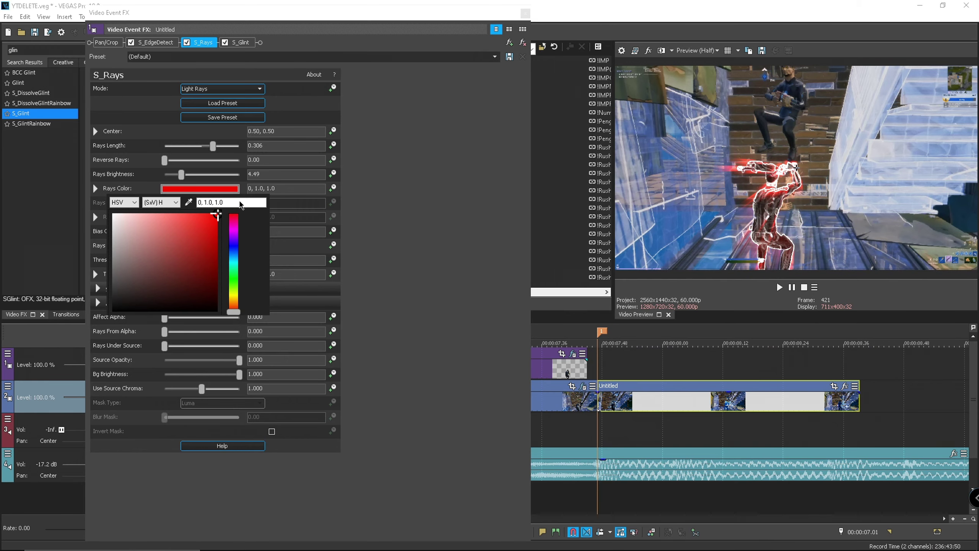
click(525, 13)
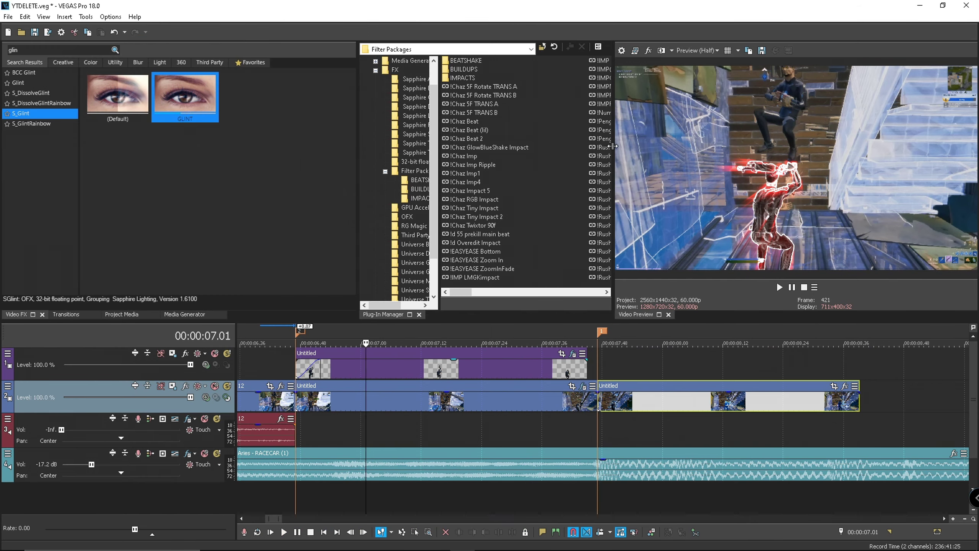
Apply the !Chaz Impact 5 filter package to the clip starting at marker 1, keeping its default settings.
click(312, 337)
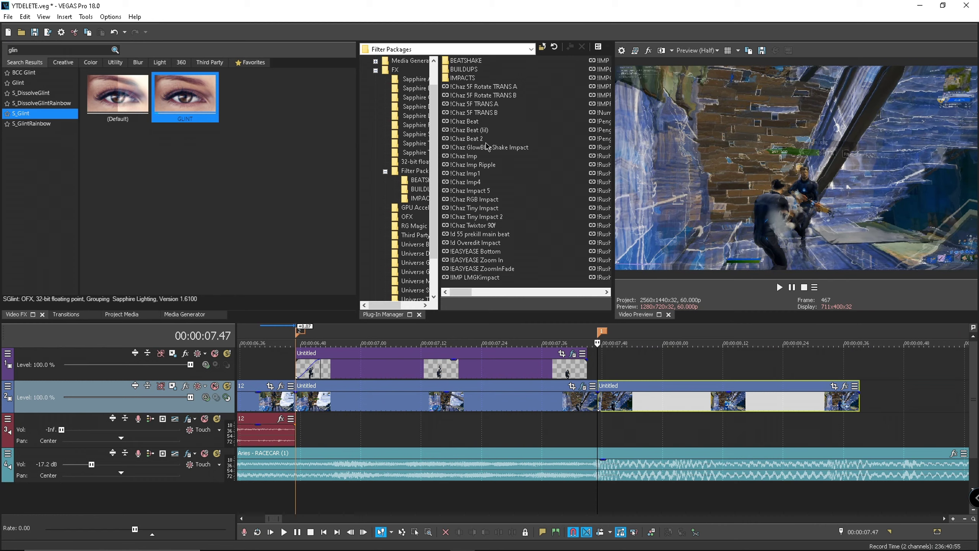
click(465, 191)
drag(609, 306, 654, 400)
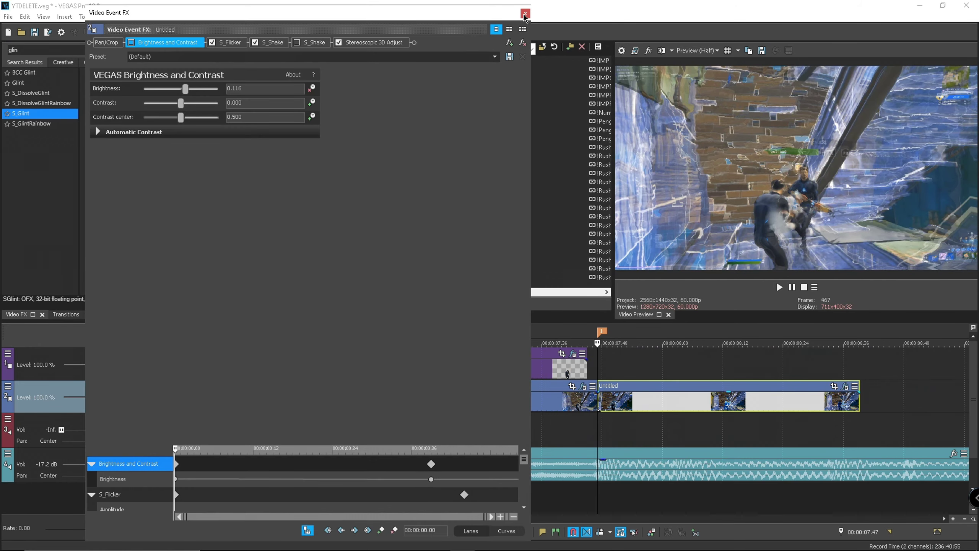
click(524, 14)
Set the loop region from 00:00:06.17 to the end of the clip that follows marker 1.
scroll(621, 343, down, 3)
drag(447, 341, 728, 342)
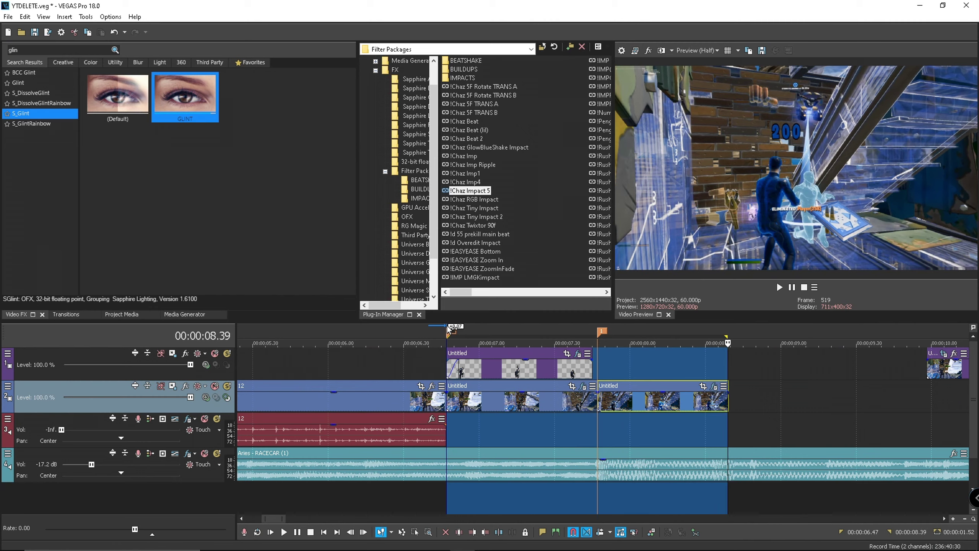
click(448, 331)
click(372, 335)
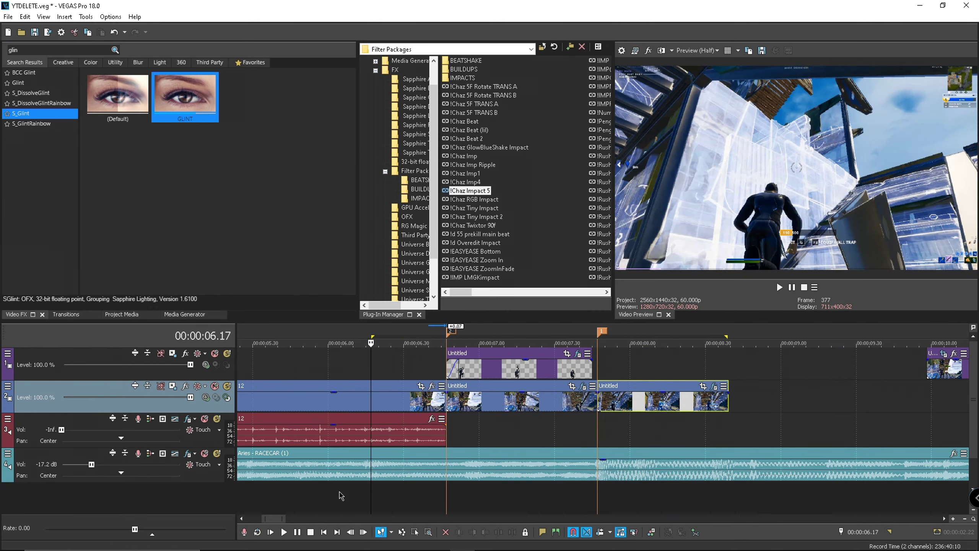
Raise the music track's volume to -2.0 dB and play the looped section.
scroll(372, 335, down, 3)
drag(93, 465, 118, 468)
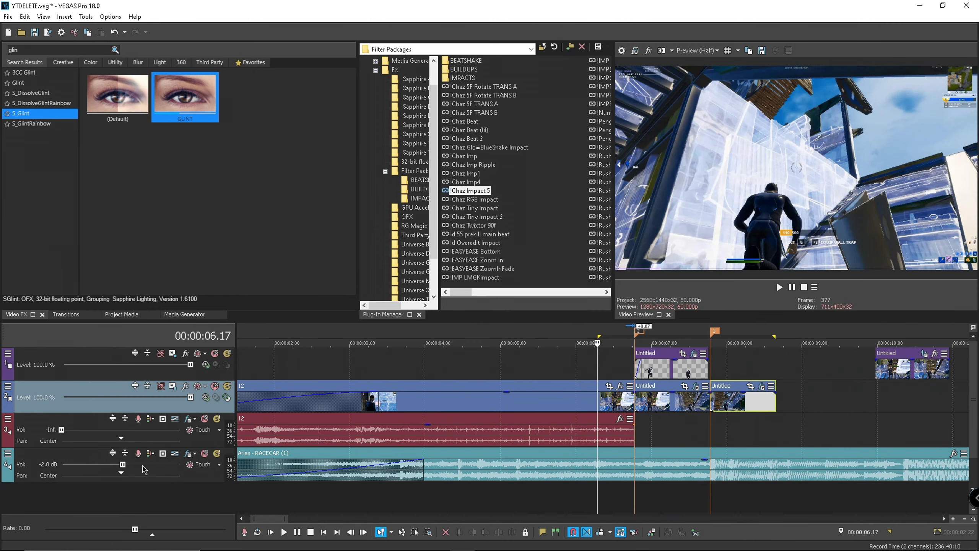
key(space)
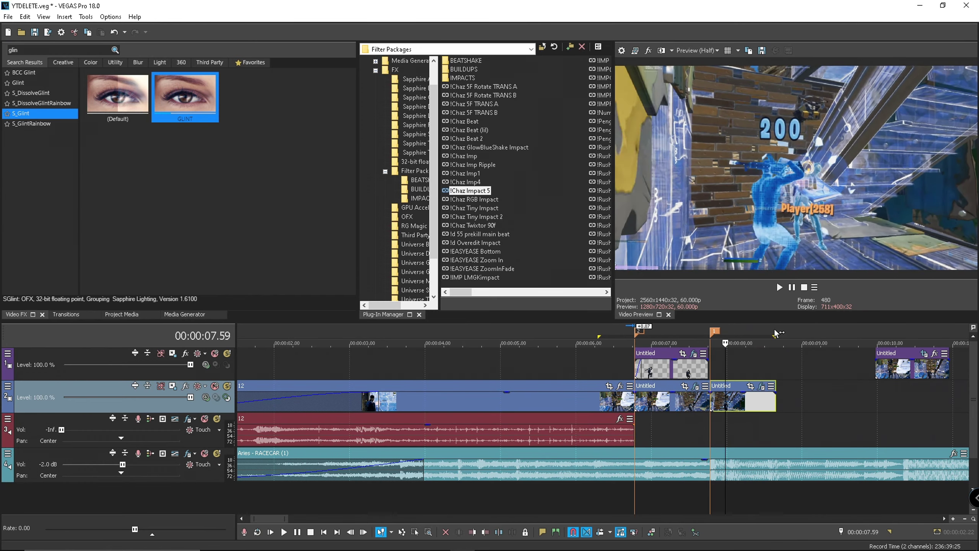
Extend the loop region to start at 00:00:02.39 and play the edit through the layered section.
double_click(721, 338)
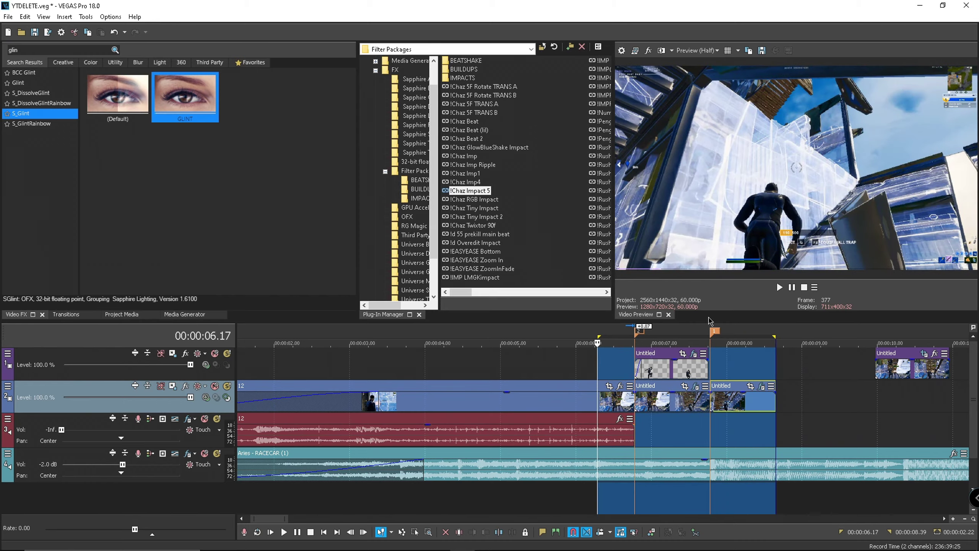
click(779, 288)
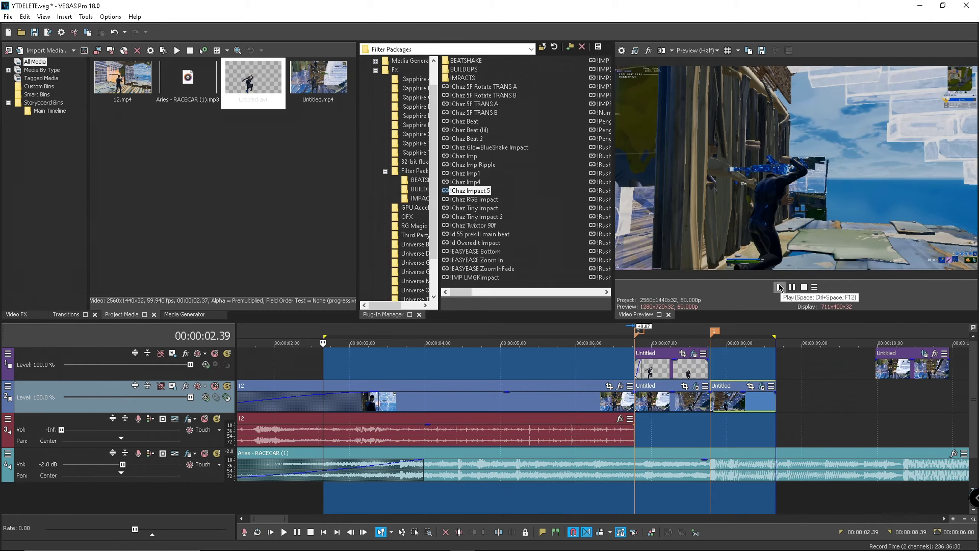
click(779, 287)
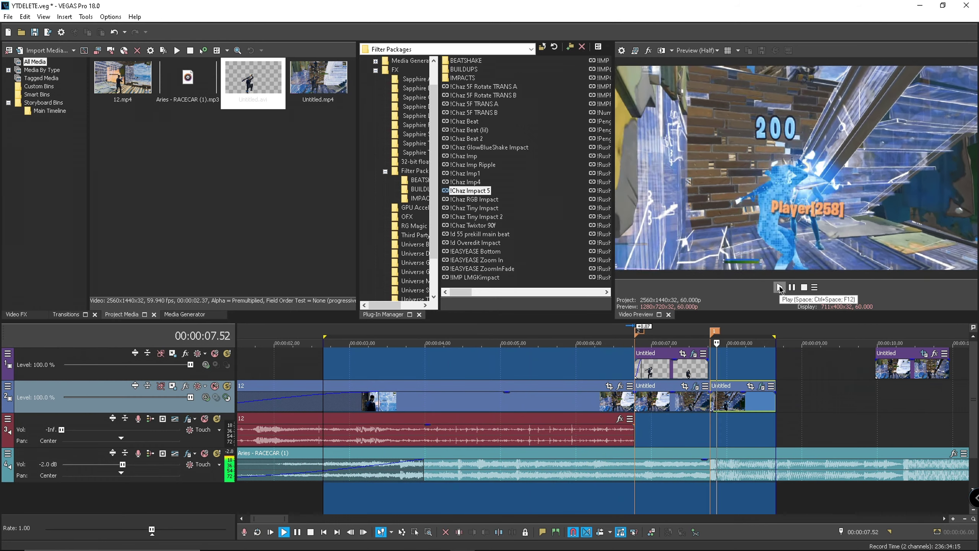
click(792, 288)
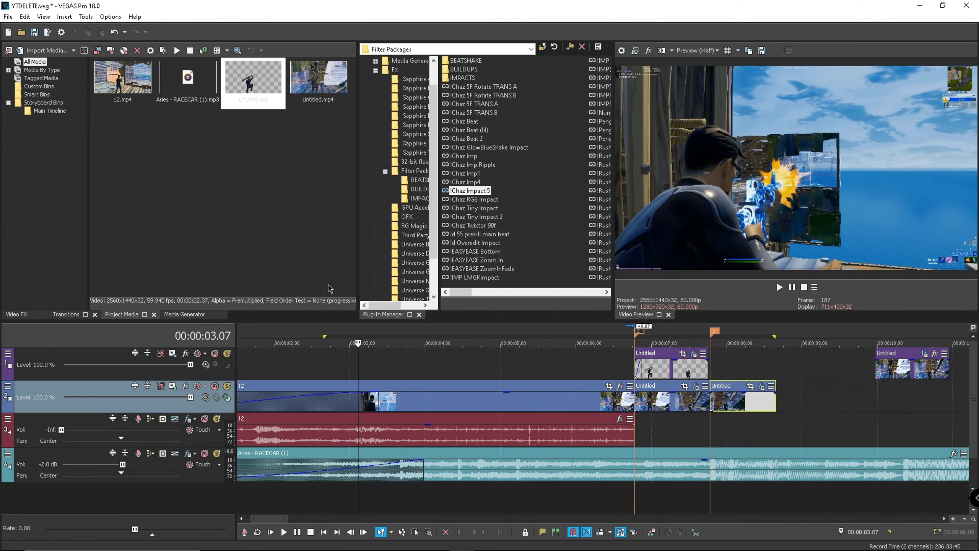